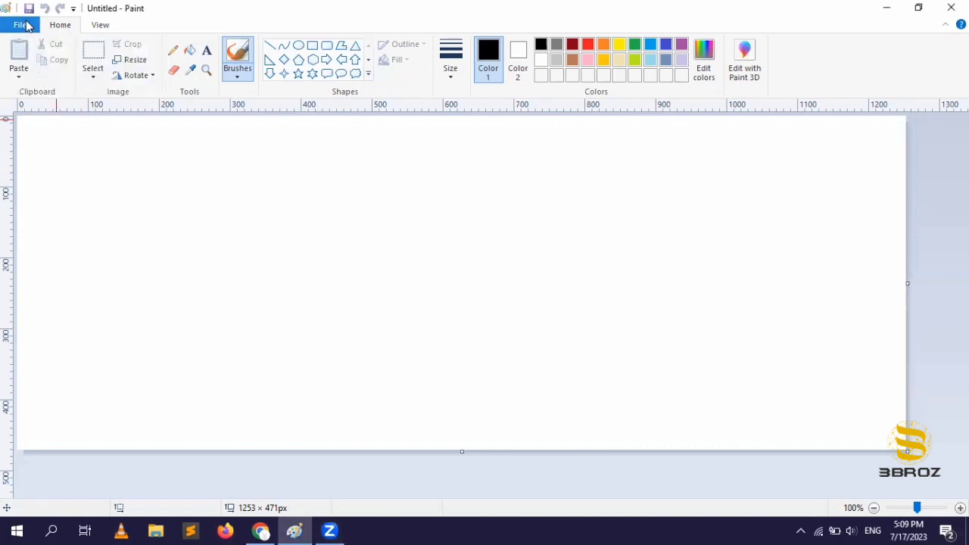
Step: Browse local disks D: and E: for a picture to open, and cancel without opening anything
left_click(23, 25)
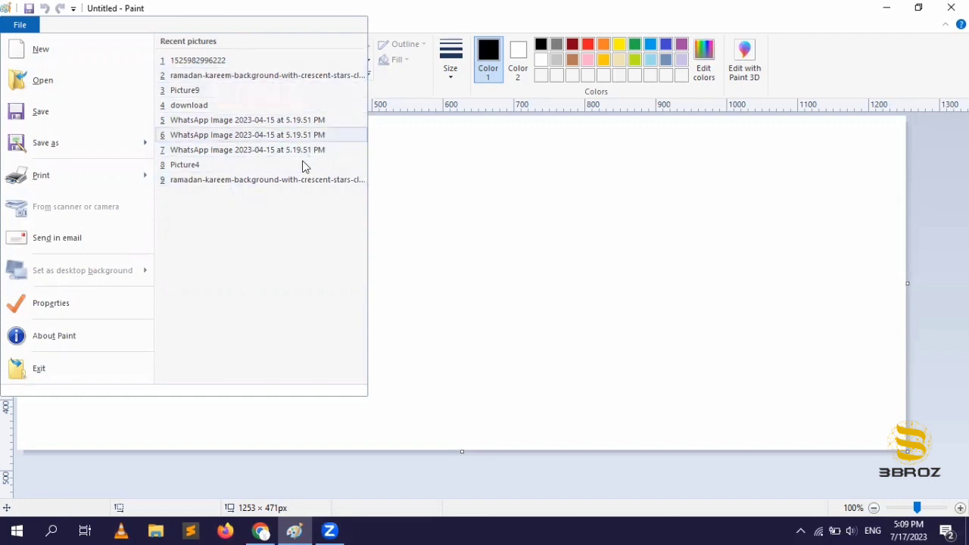
left_click(42, 81)
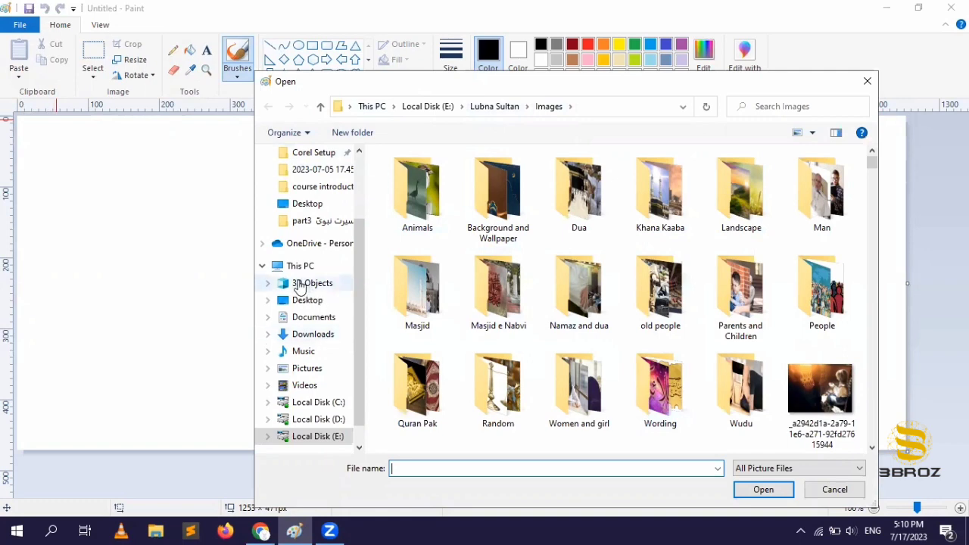
left_click(313, 421)
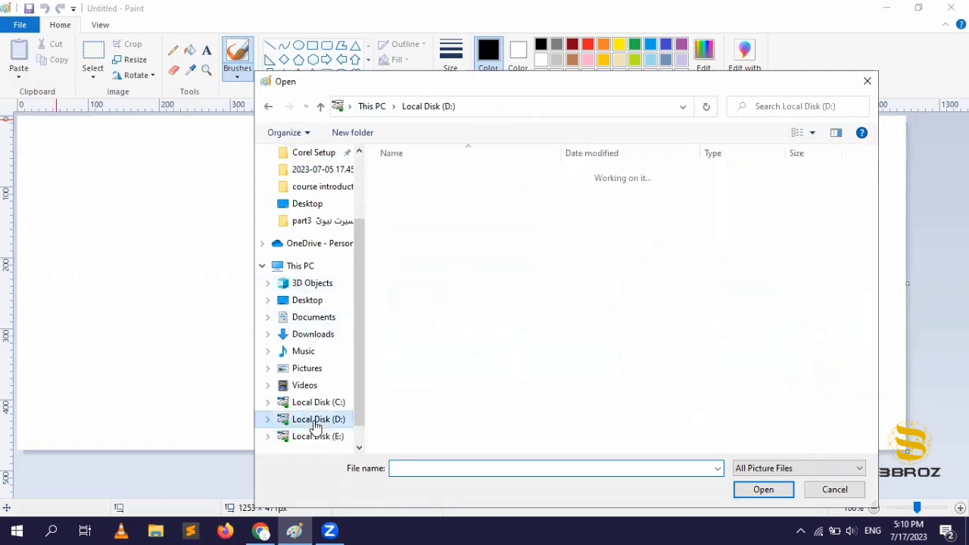
left_click(317, 436)
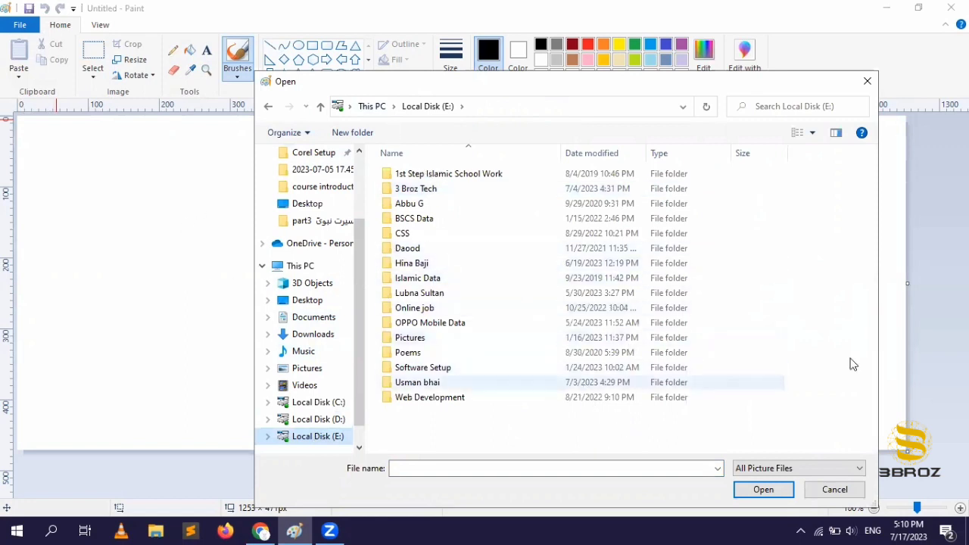
left_click(836, 491)
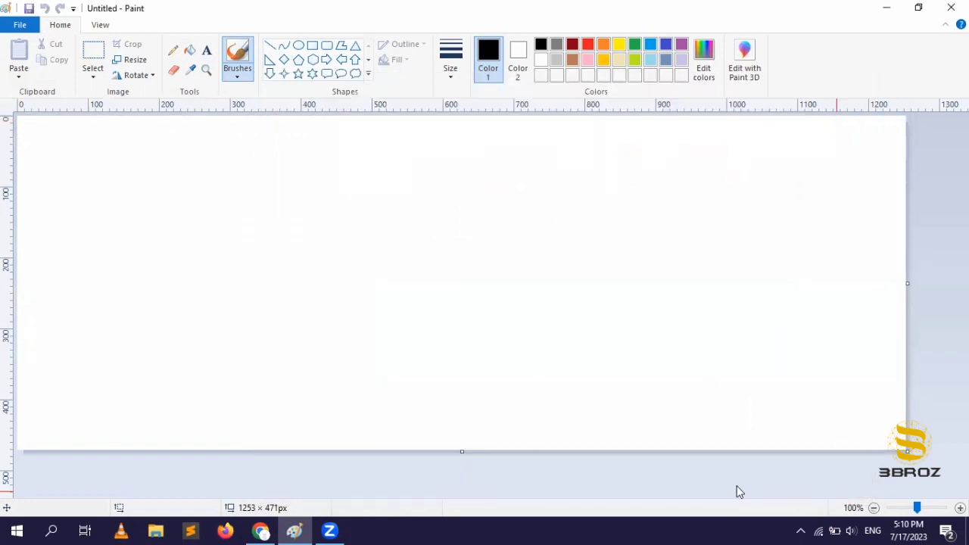
Step: Review the picture formats available for saving the image under another name
left_click(21, 25)
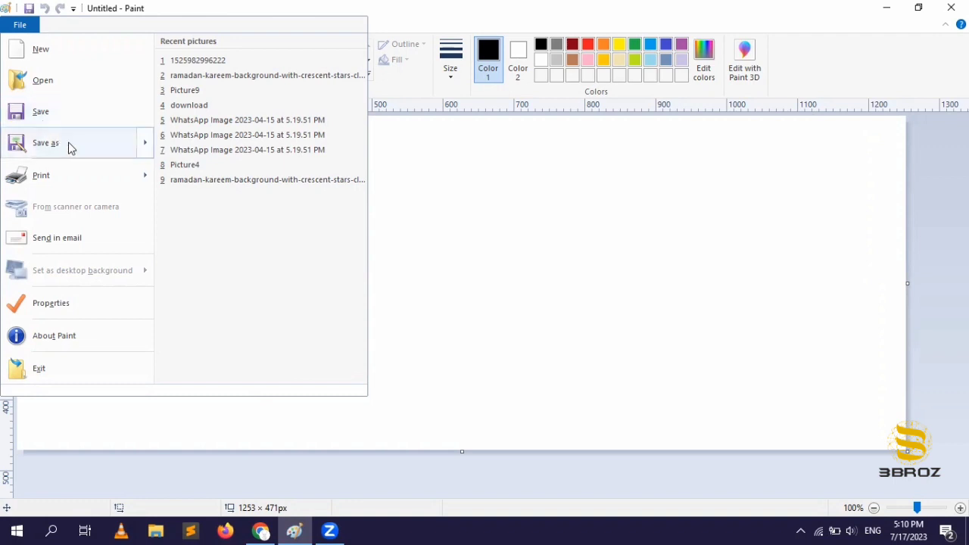
mouse_move(71, 144)
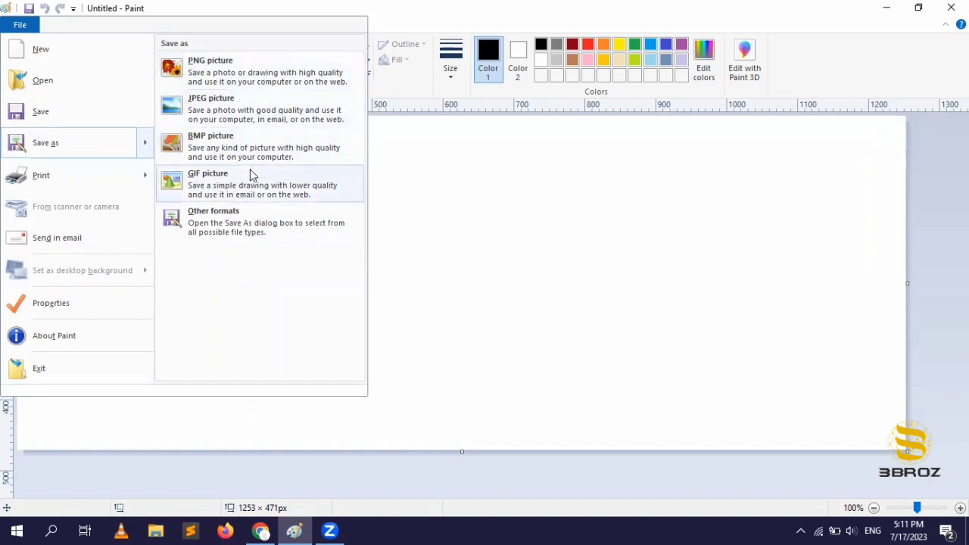
mouse_move(75, 188)
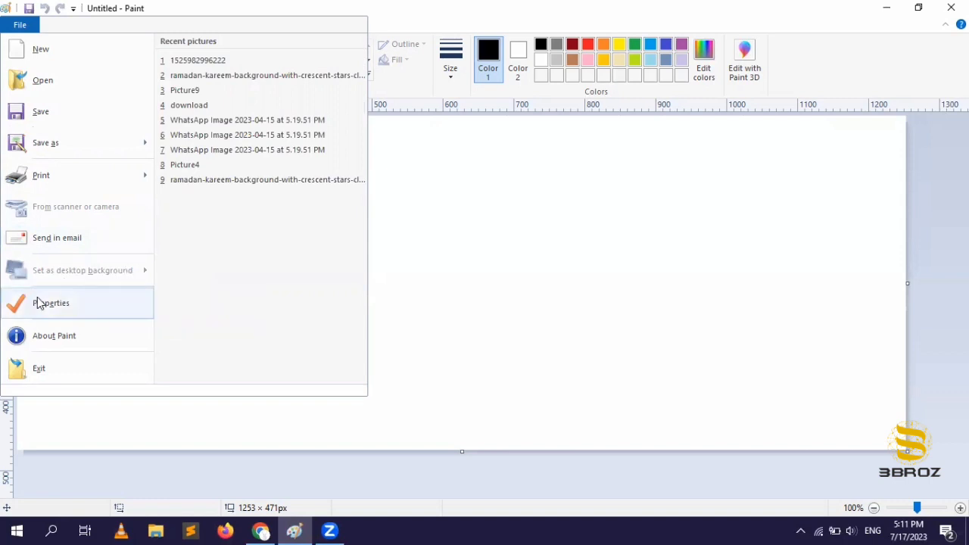
Step: View the image's dimensions in inches and centimetres in its properties, and return the units to pixels
left_click(78, 311)
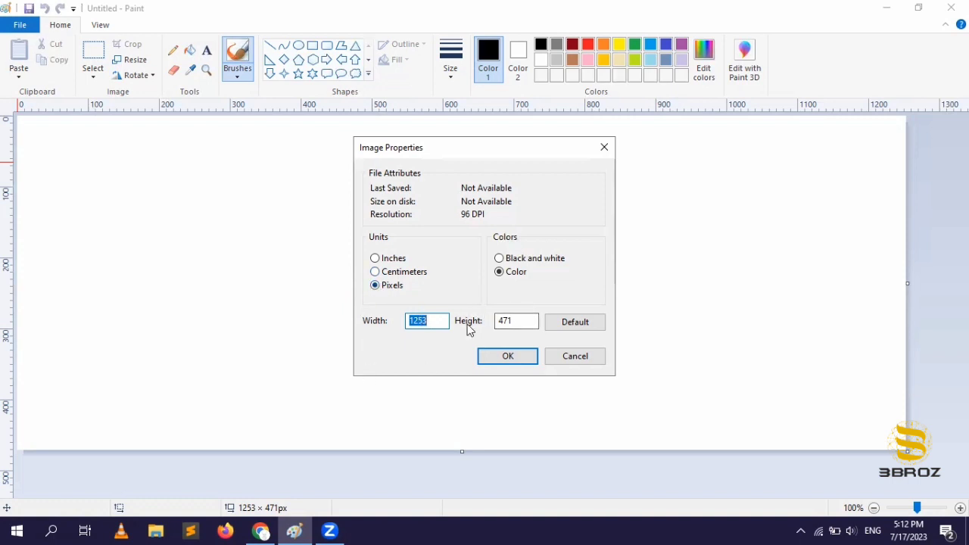
left_click(376, 259)
left_click(376, 273)
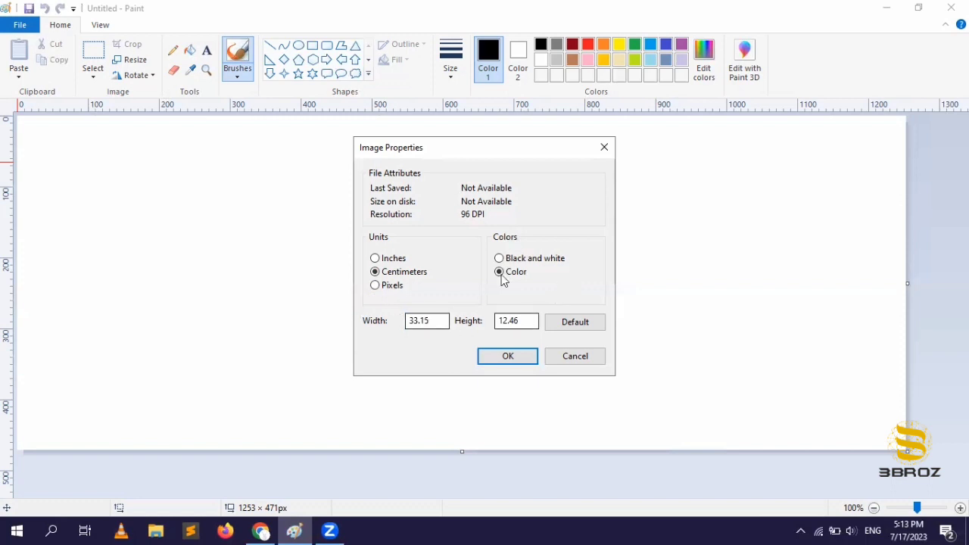
left_click(376, 289)
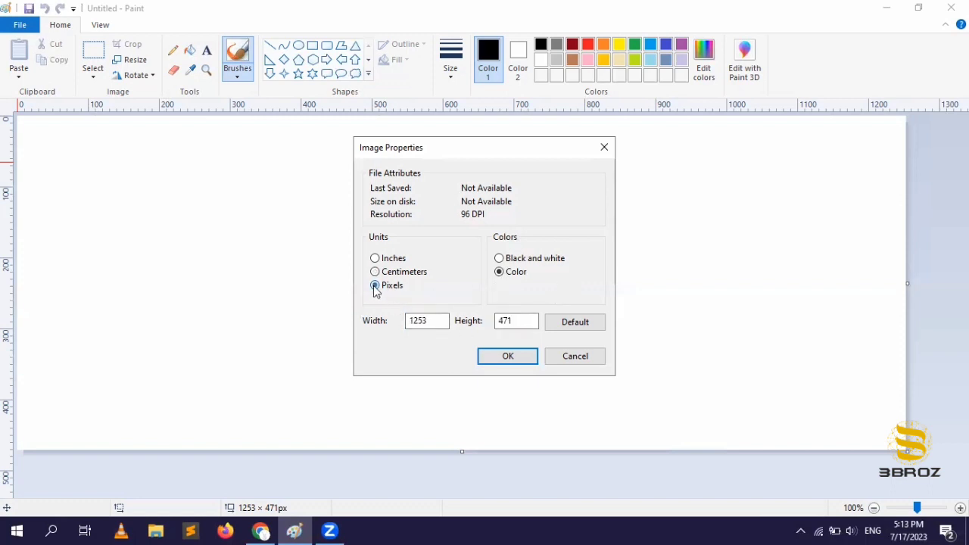
left_click(413, 323)
left_click(504, 355)
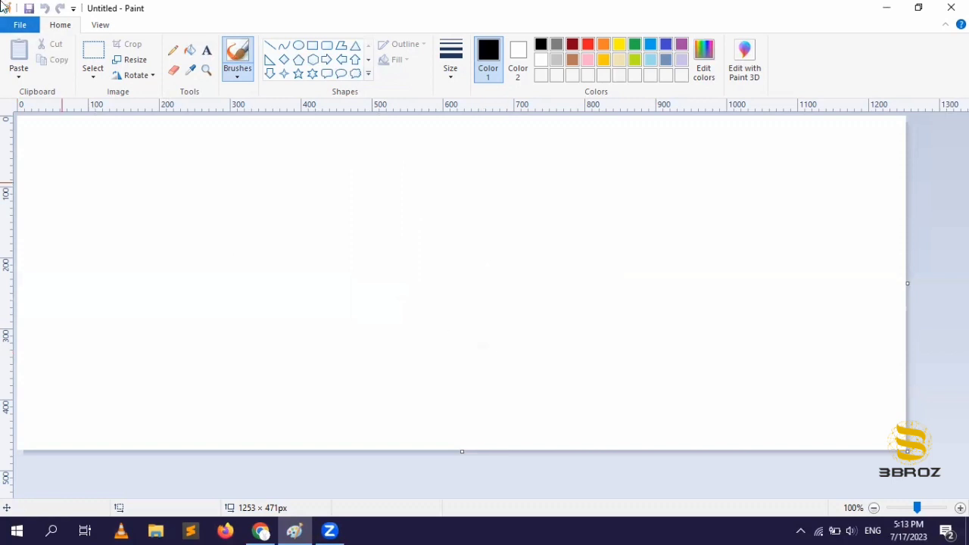
Step: View the version and licence information about the program and close it
left_click(29, 26)
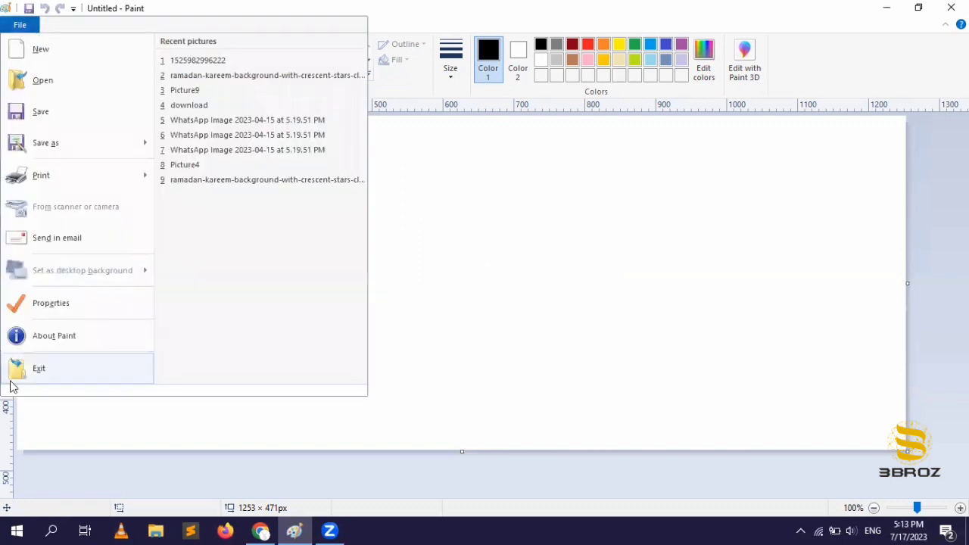
left_click(58, 335)
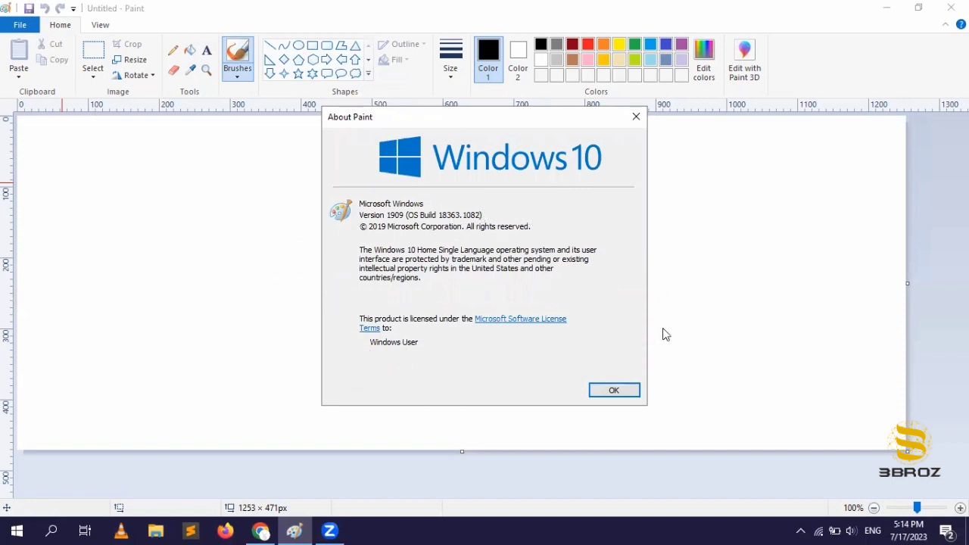
left_click(613, 394)
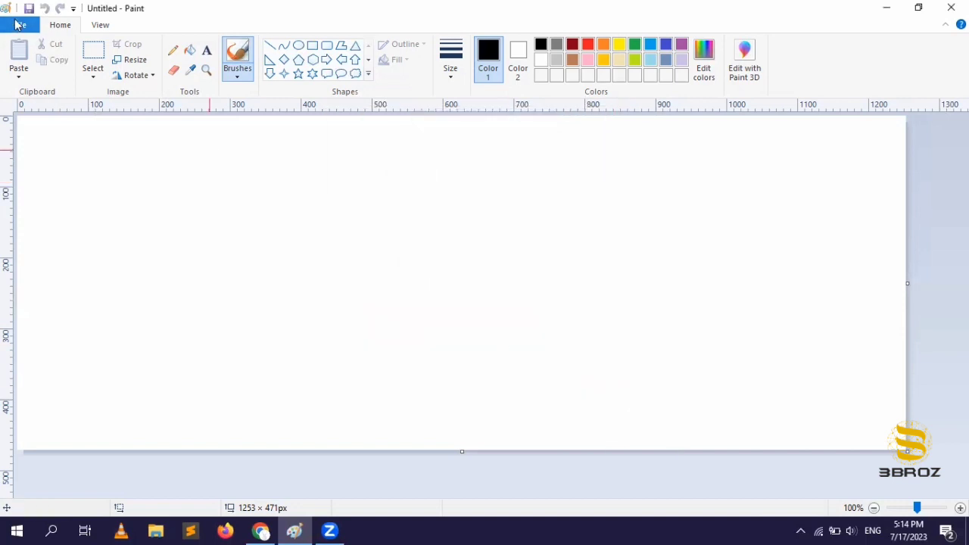
left_click(18, 25)
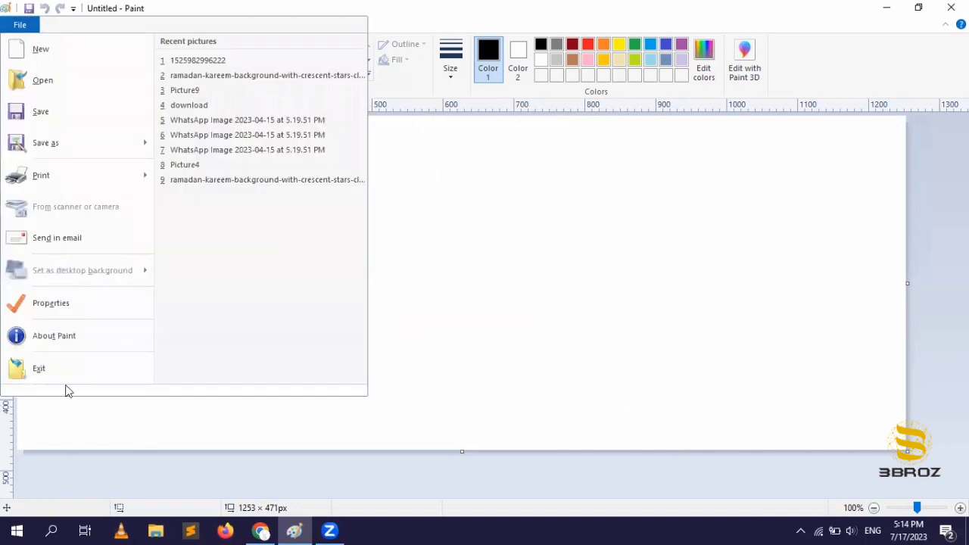
left_click(453, 285)
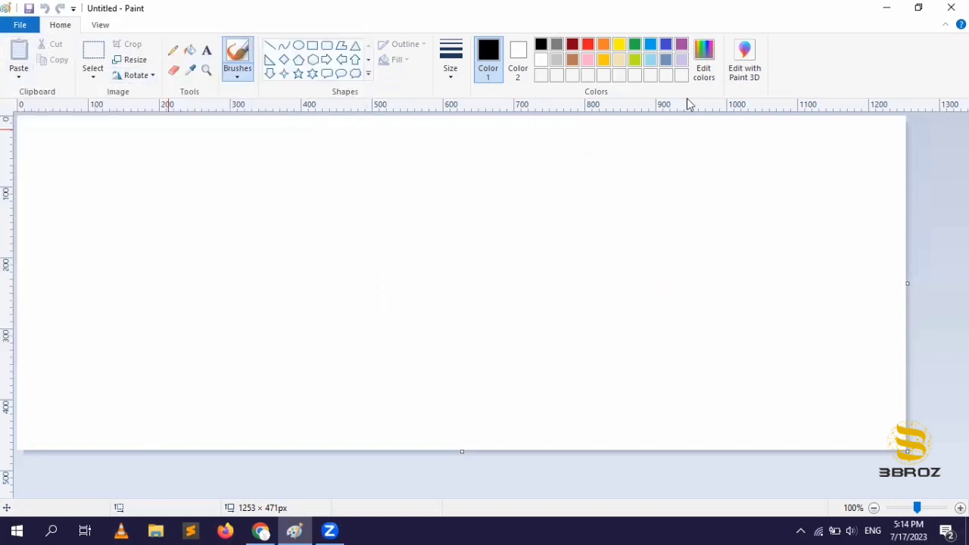
Step: Zoom the blank canvas out to 50% and back in to 100%
left_click(101, 25)
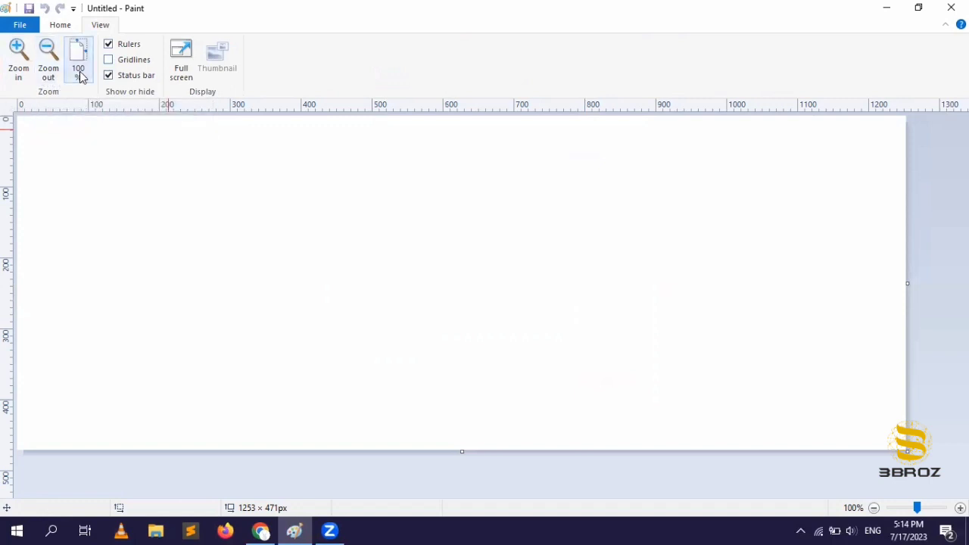
left_click(48, 61)
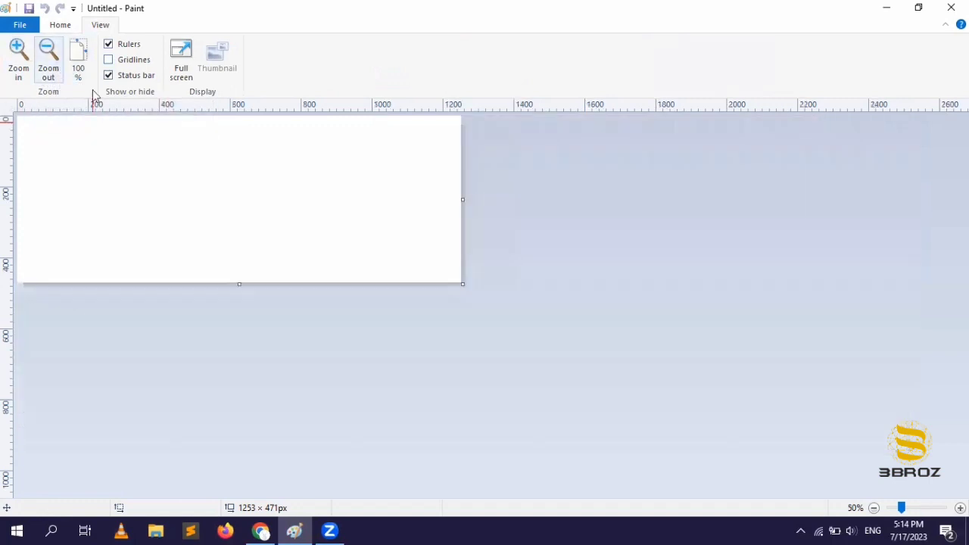
left_click(12, 73)
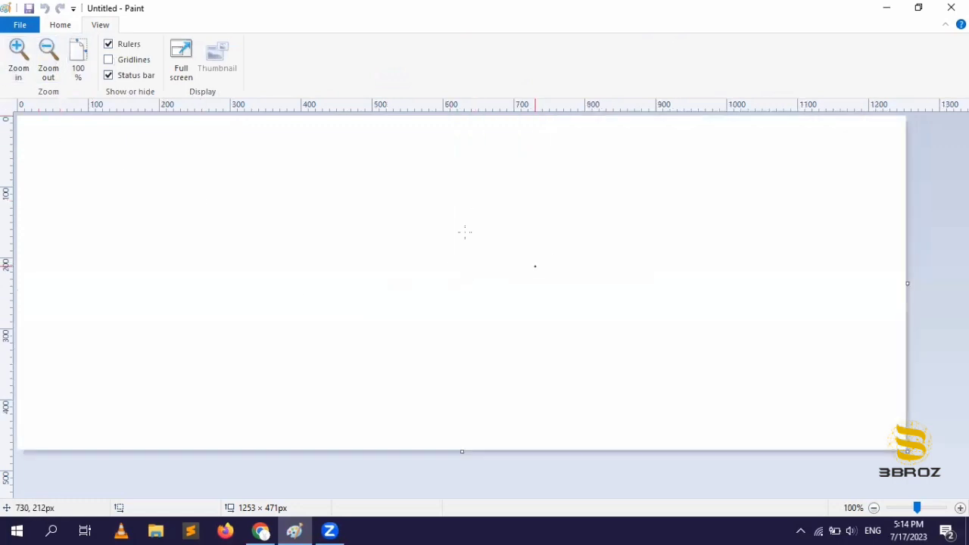
Step: Hide and restore the rulers, and do the same with the status bar
left_click(111, 46)
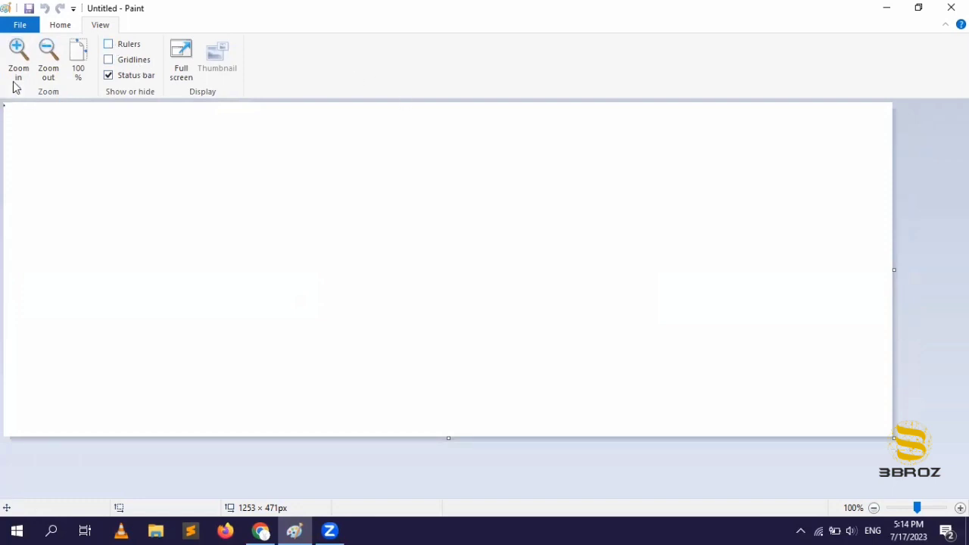
left_click(109, 45)
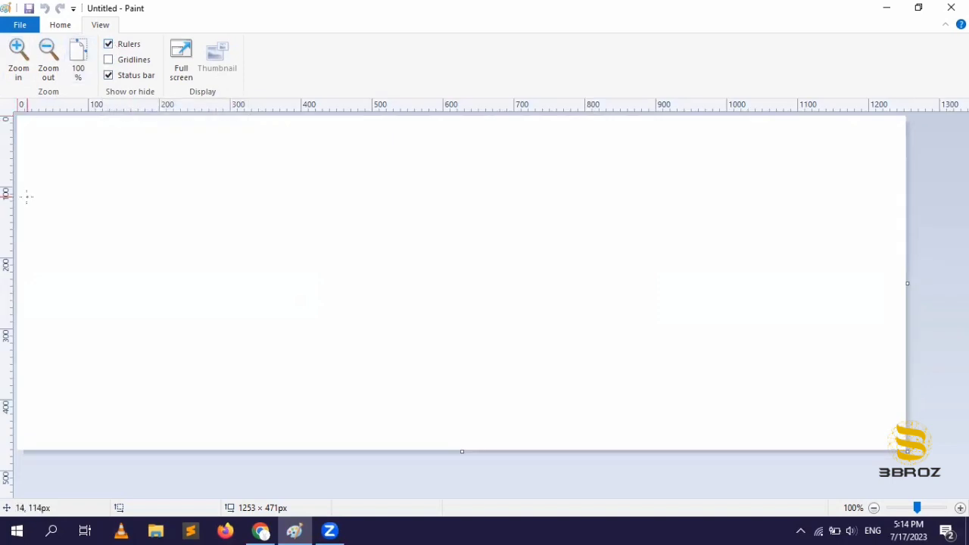
left_click(109, 76)
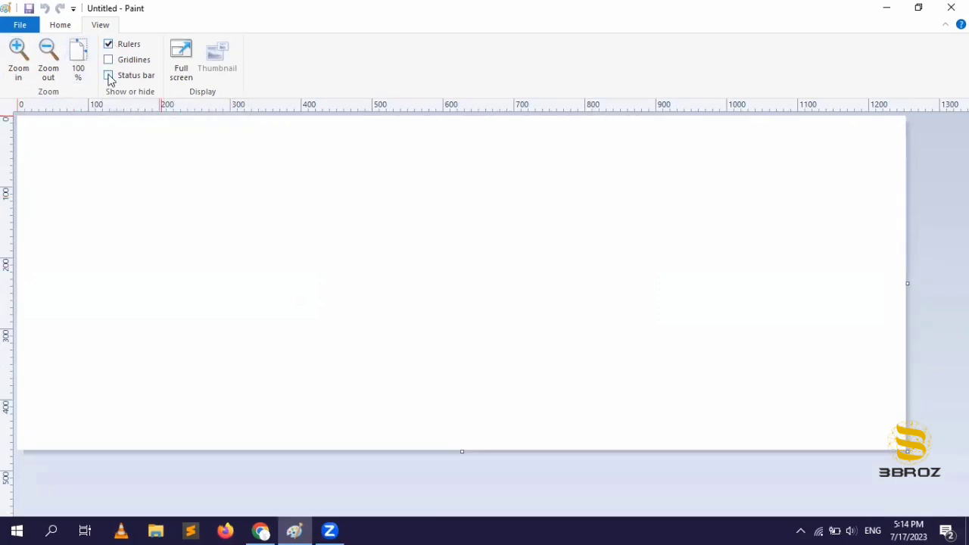
left_click(109, 76)
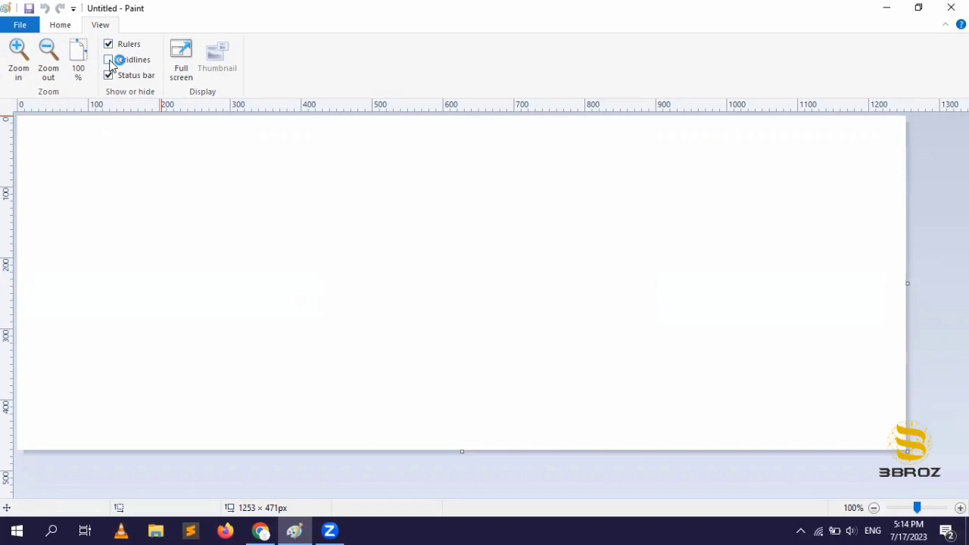
Step: Turn on the gridlines, preview the canvas in full screen, and hide the gridlines again
left_click(109, 60)
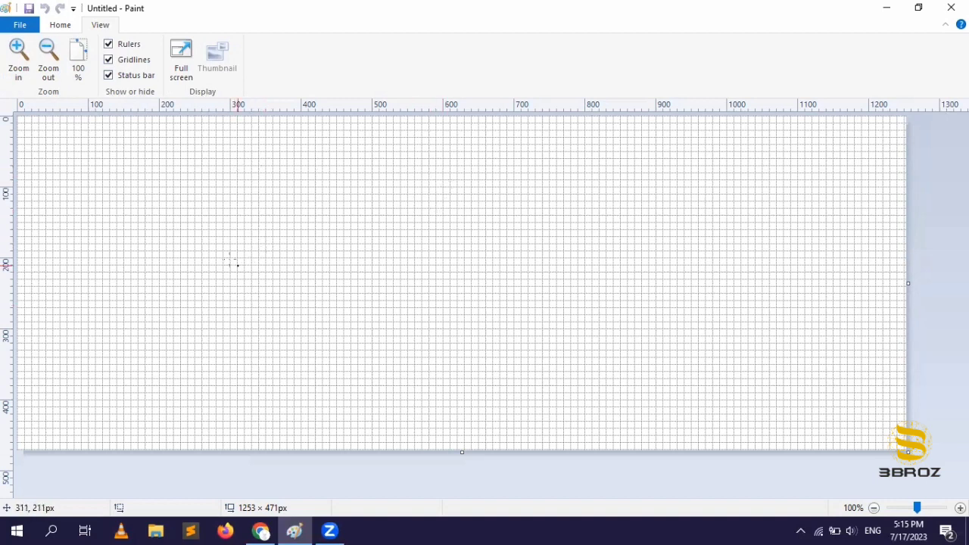
left_click(180, 69)
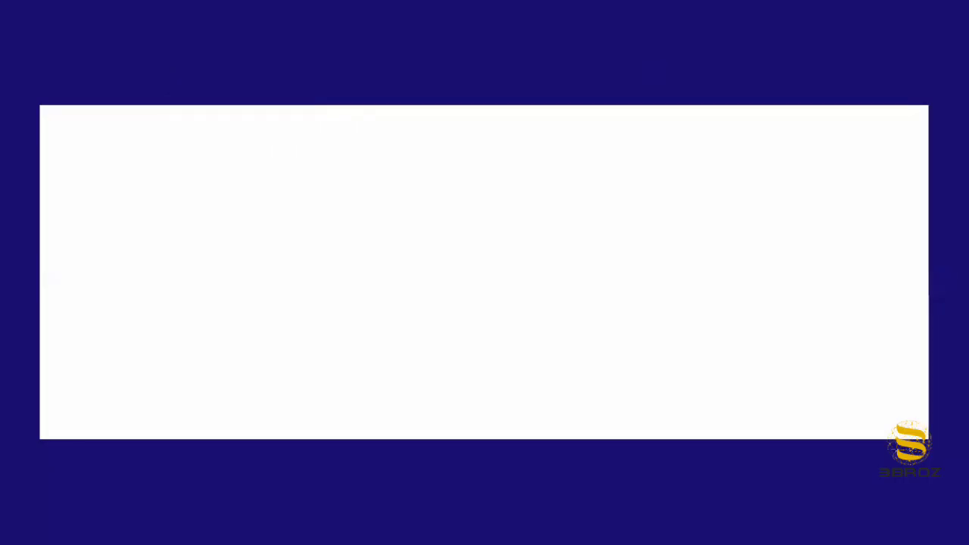
left_click(894, 12)
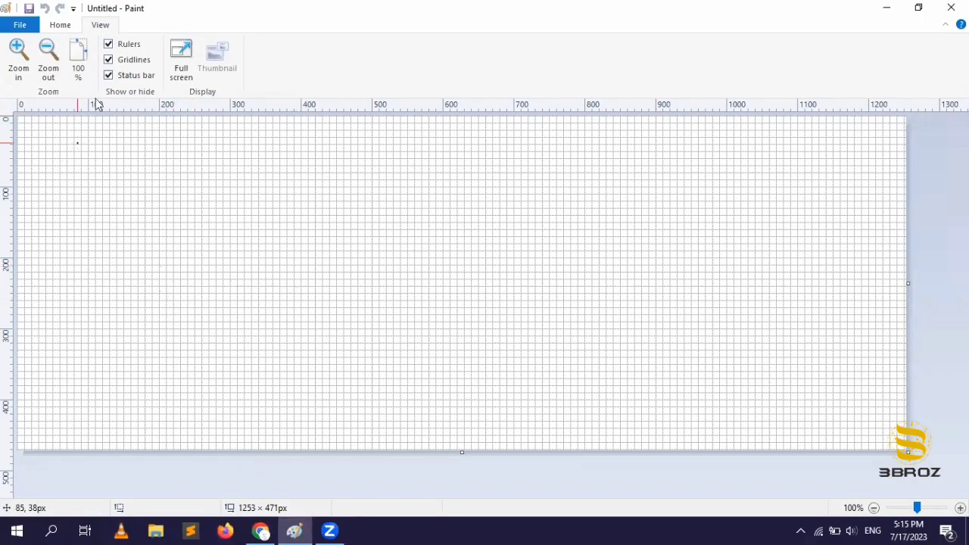
left_click(110, 61)
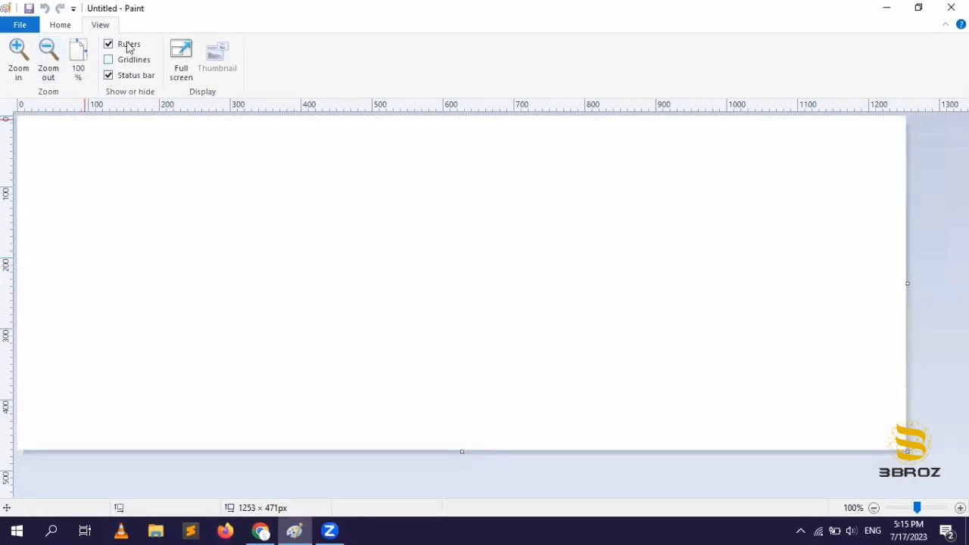
left_click(60, 25)
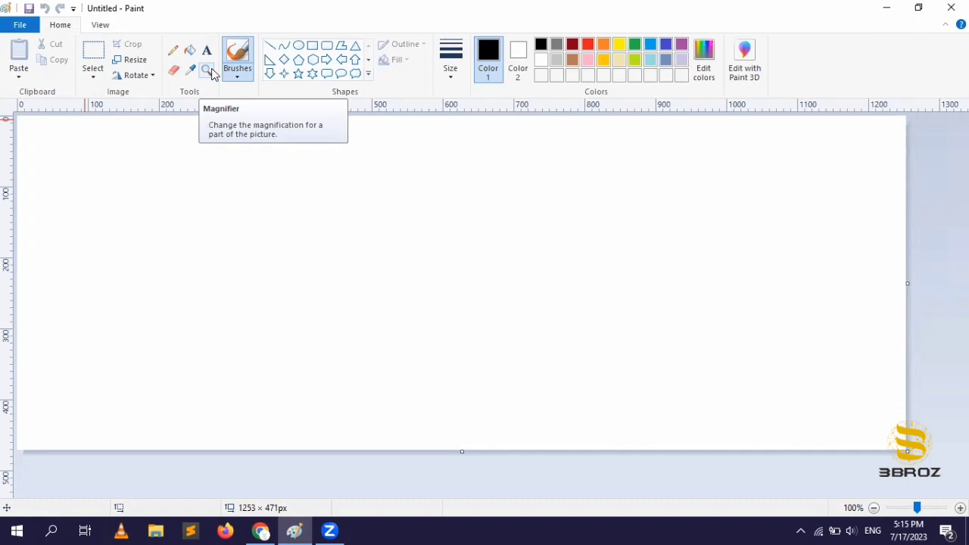
left_click(19, 28)
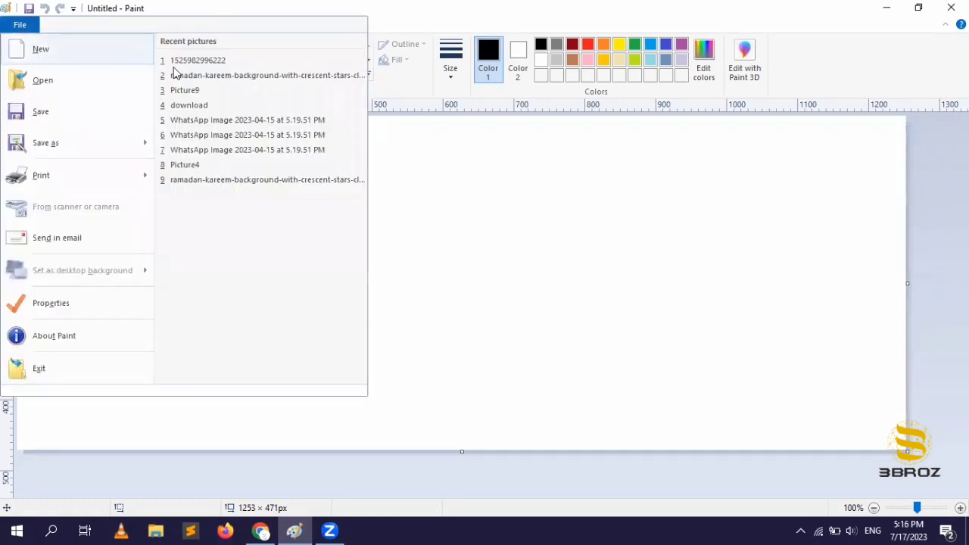
left_click(199, 60)
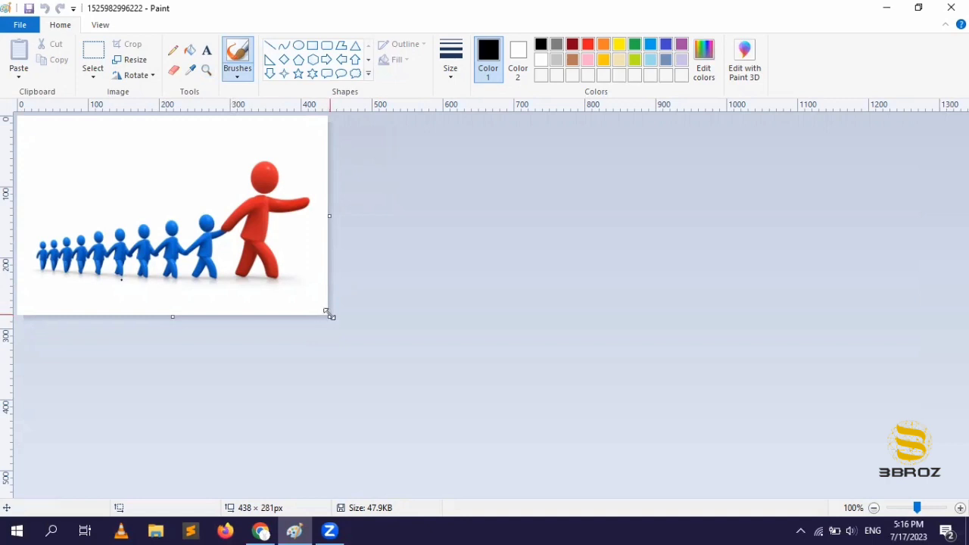
left_click_drag(330, 315, 429, 388)
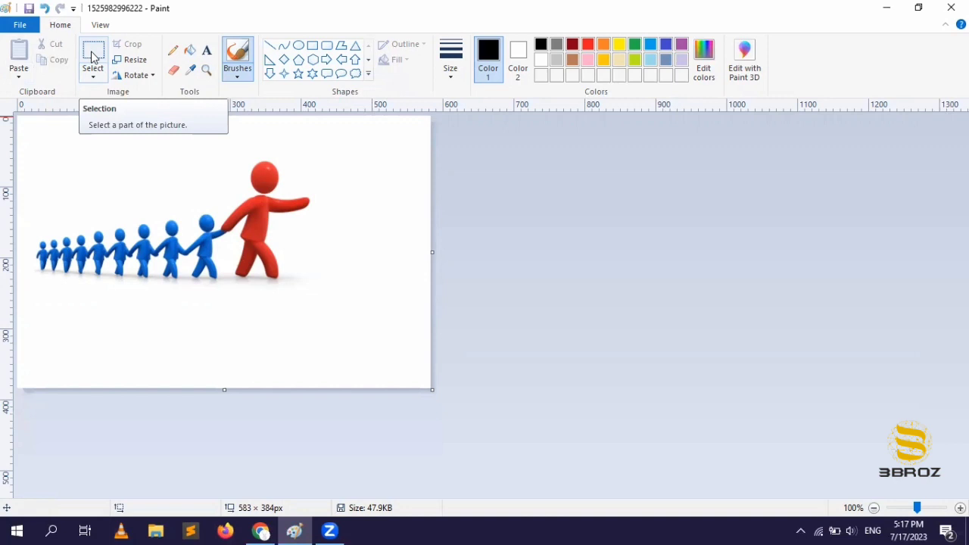
Step: Make a rectangular selection of about 403 × 207 px around the red figure and the row of blue figures
left_click(95, 80)
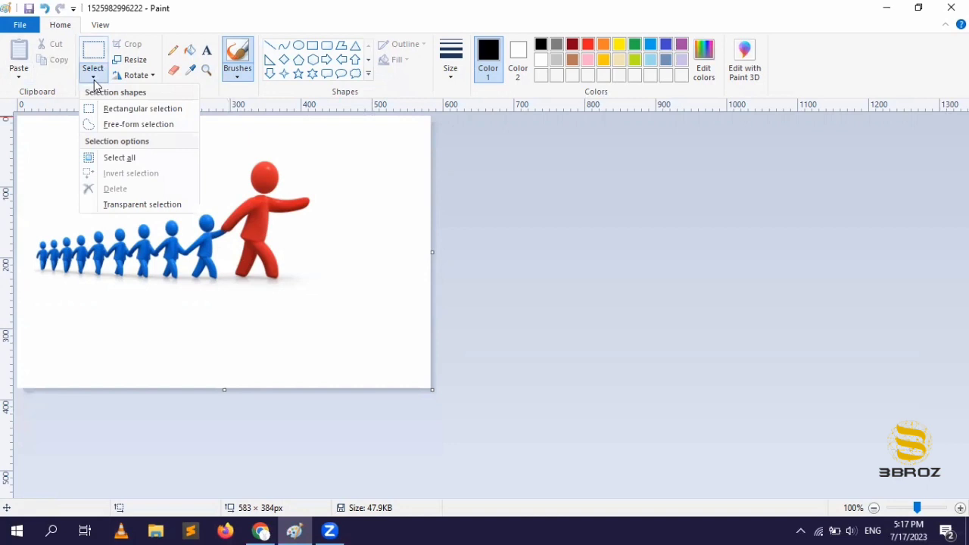
left_click(128, 108)
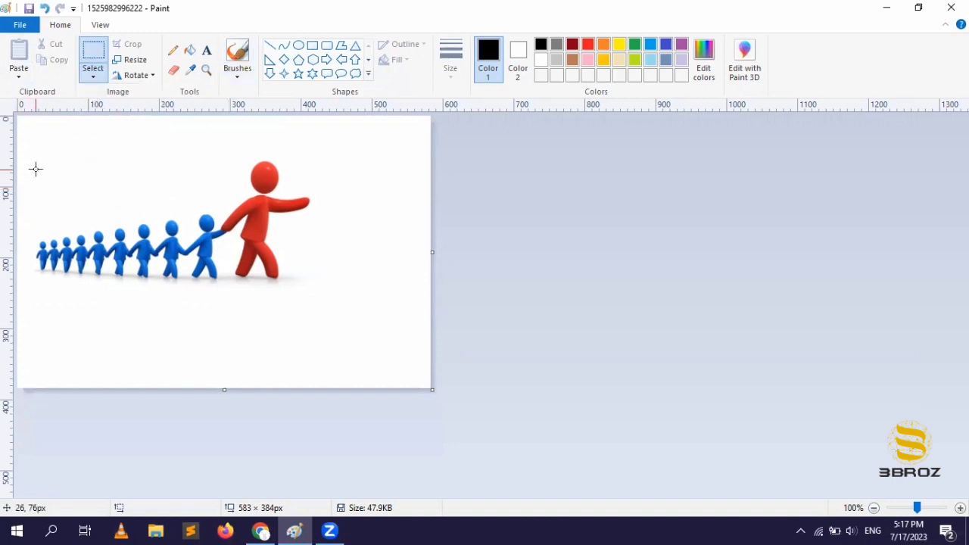
left_click_drag(32, 159, 317, 306)
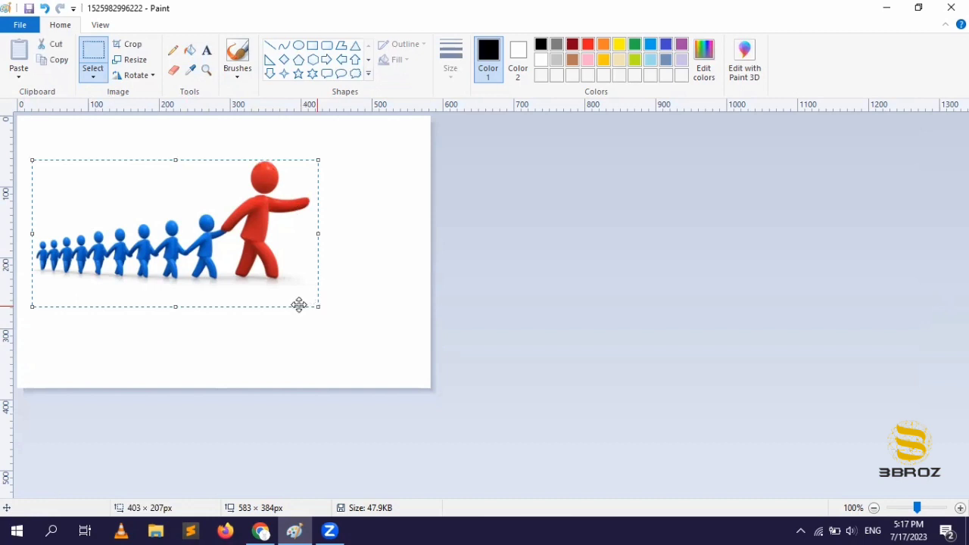
Step: Move the selected red and blue figures toward the centre of the canvas and deselect them
mouse_move(209, 236)
left_mouse_down()
mouse_move(230, 263)
mouse_move(265, 260)
mouse_move(254, 228)
mouse_move(314, 265)
mouse_move(318, 182)
mouse_move(222, 275)
mouse_move(281, 210)
mouse_move(201, 244)
mouse_move(253, 272)
mouse_move(280, 235)
mouse_move(234, 286)
mouse_move(274, 234)
mouse_move(245, 253)
mouse_move(249, 241)
mouse_move(256, 265)
left_mouse_up()
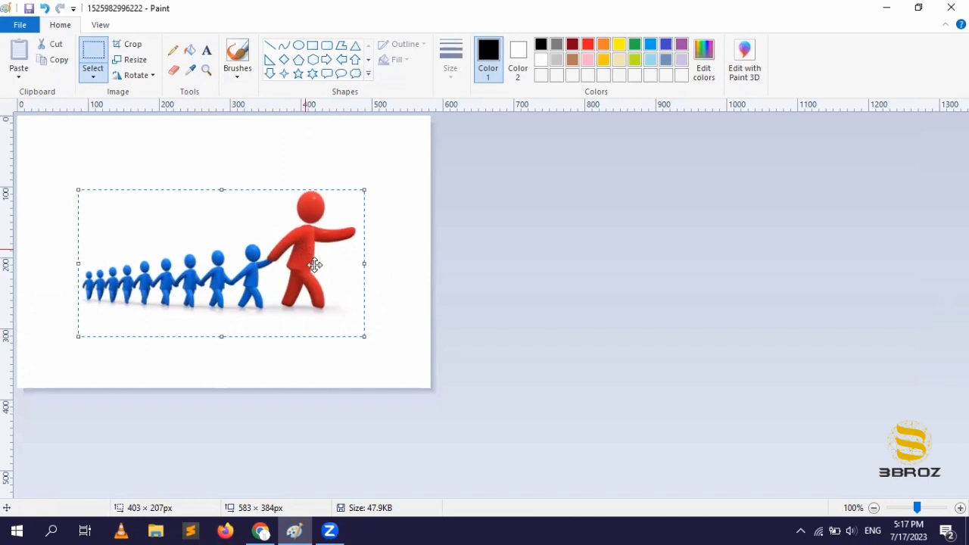
left_click(286, 364)
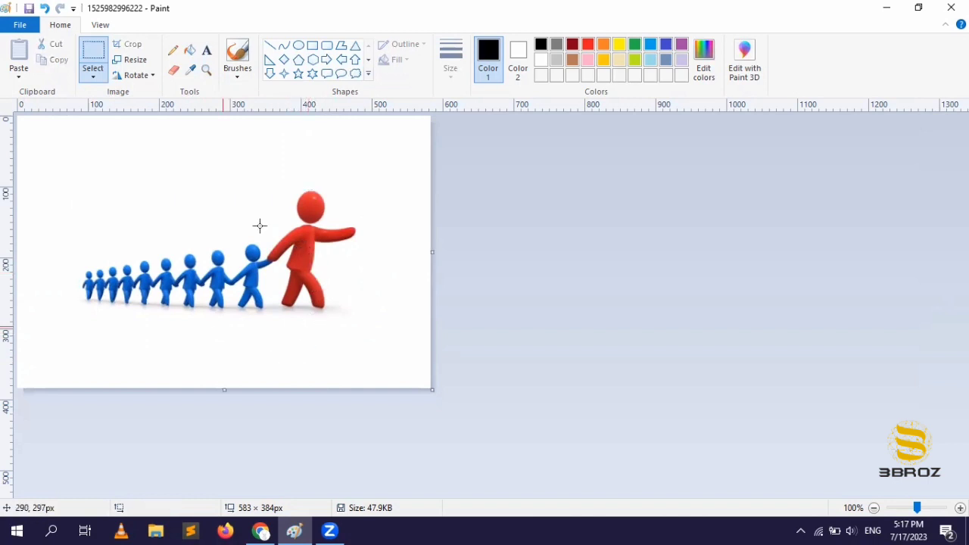
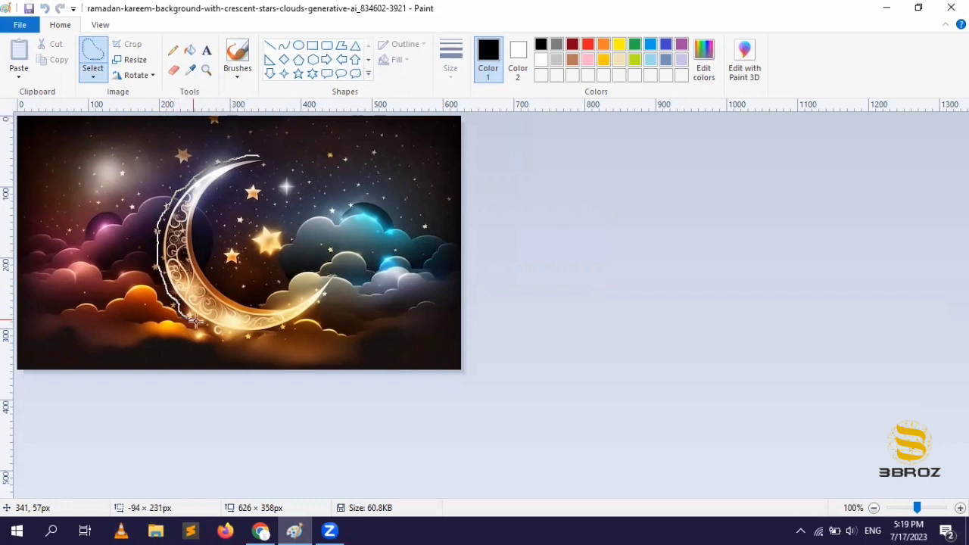
Step: Move the free-form selected part of the crescent moon across the night-sky picture, beside its original place
left_click_drag(195, 250, 292, 237)
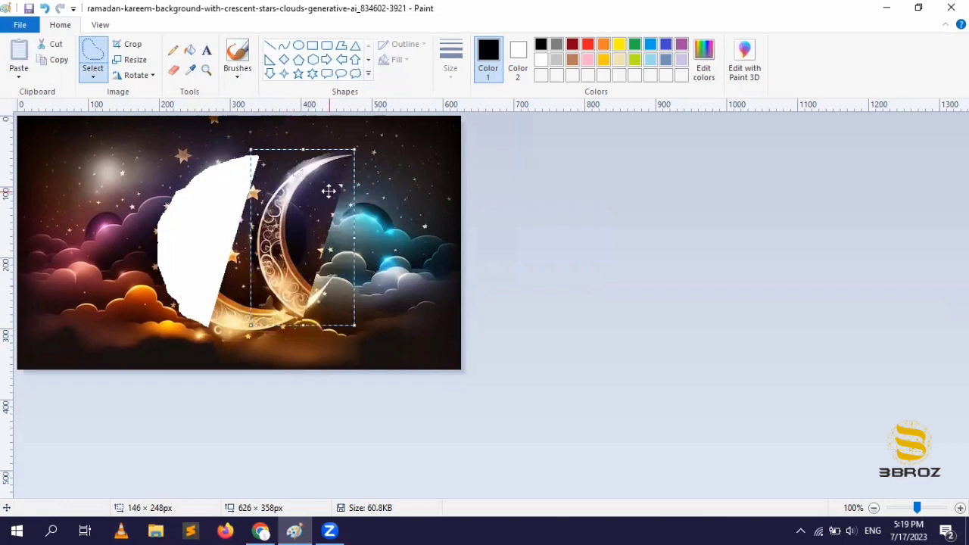
left_click(34, 25)
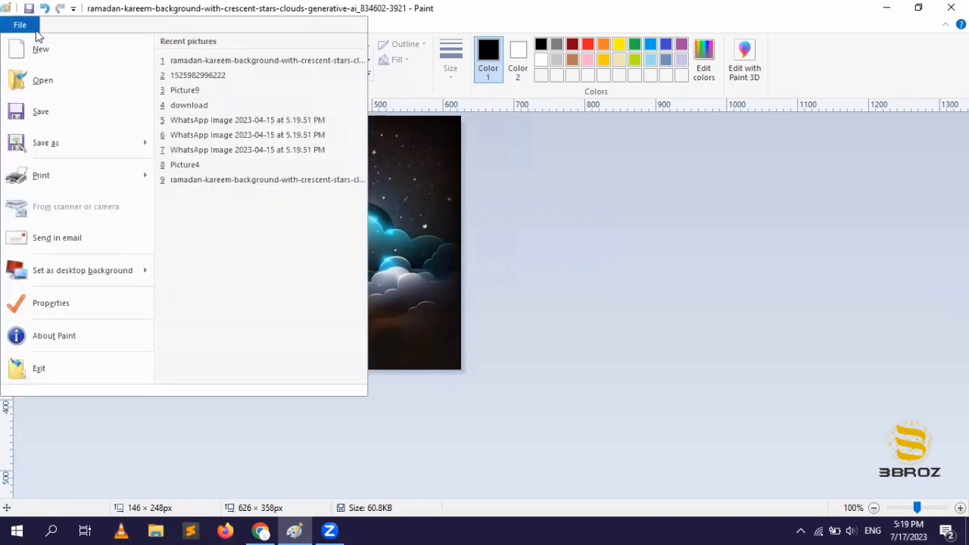
left_click(222, 83)
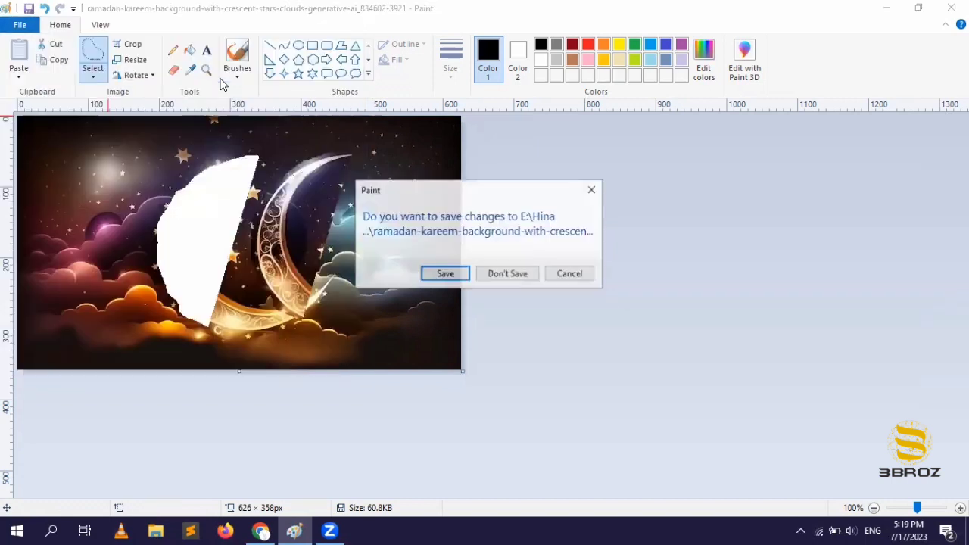
left_click(500, 278)
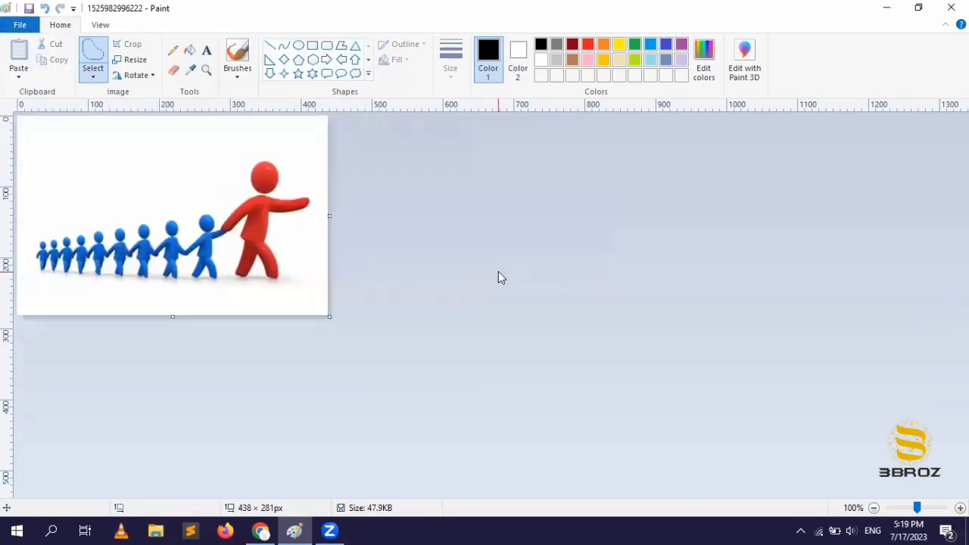
left_click_drag(330, 317, 509, 439)
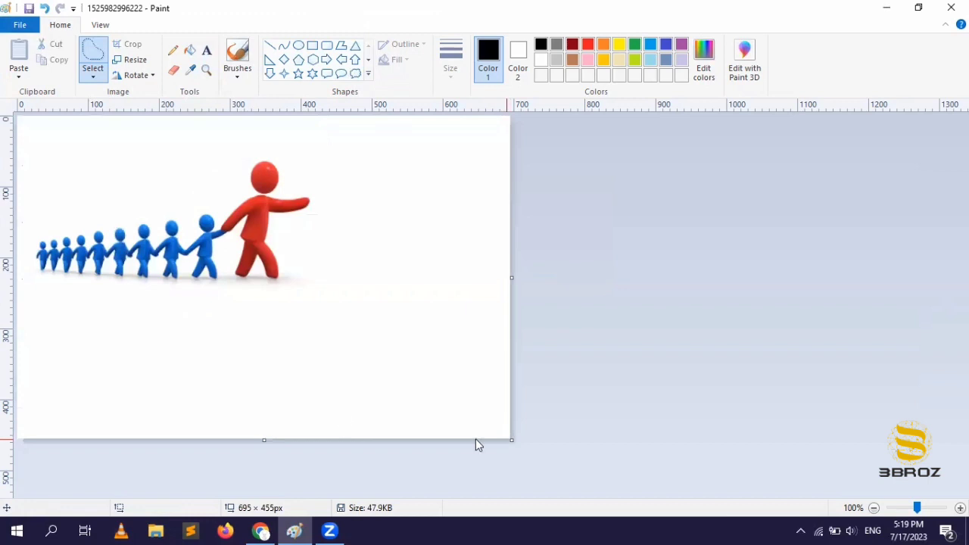
Step: Select the whole picture, look over the selection options, and clear the selection
left_click(94, 80)
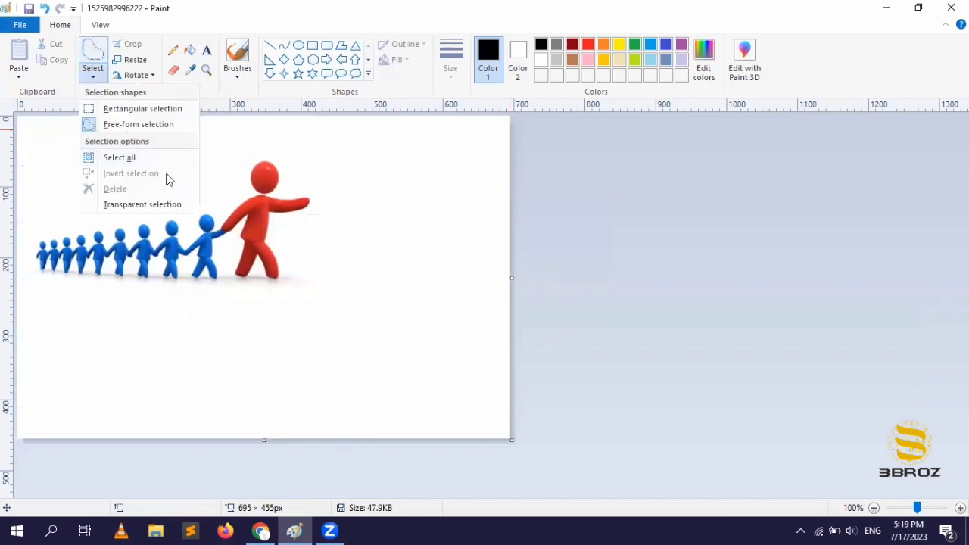
left_click(139, 155)
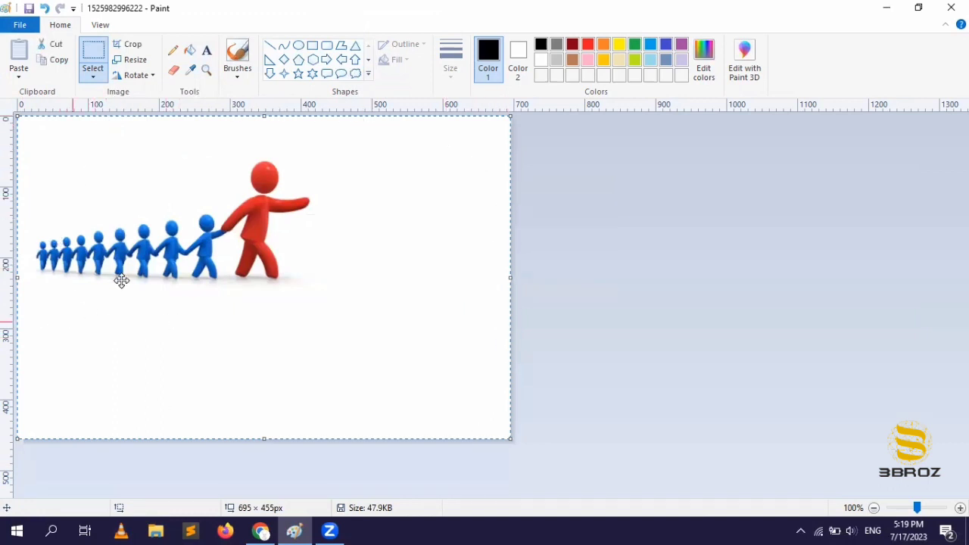
left_click(94, 78)
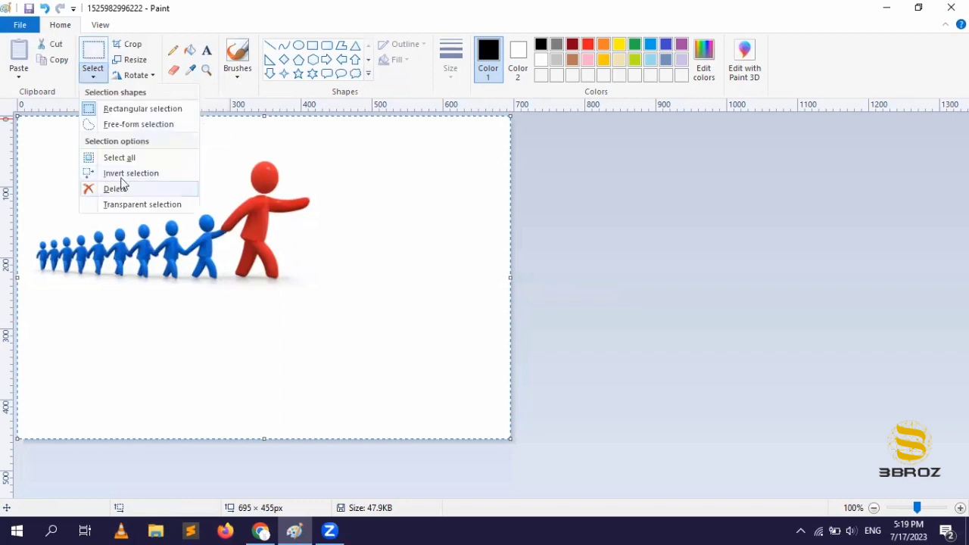
left_click(723, 287)
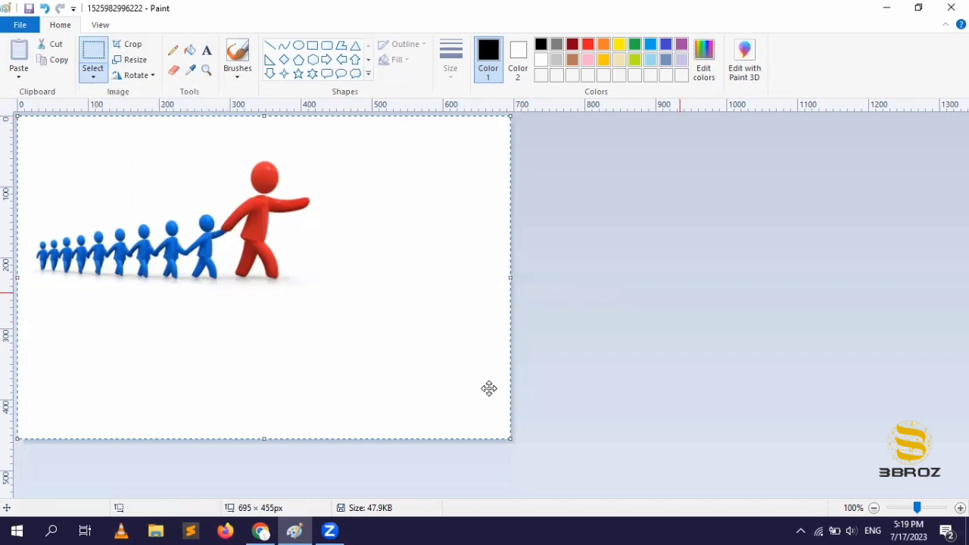
left_click(566, 392)
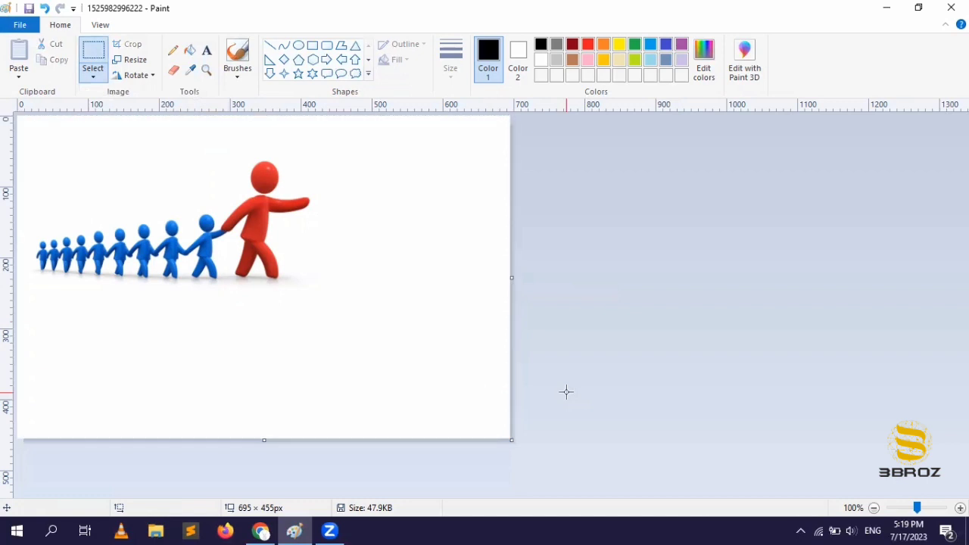
left_click(92, 76)
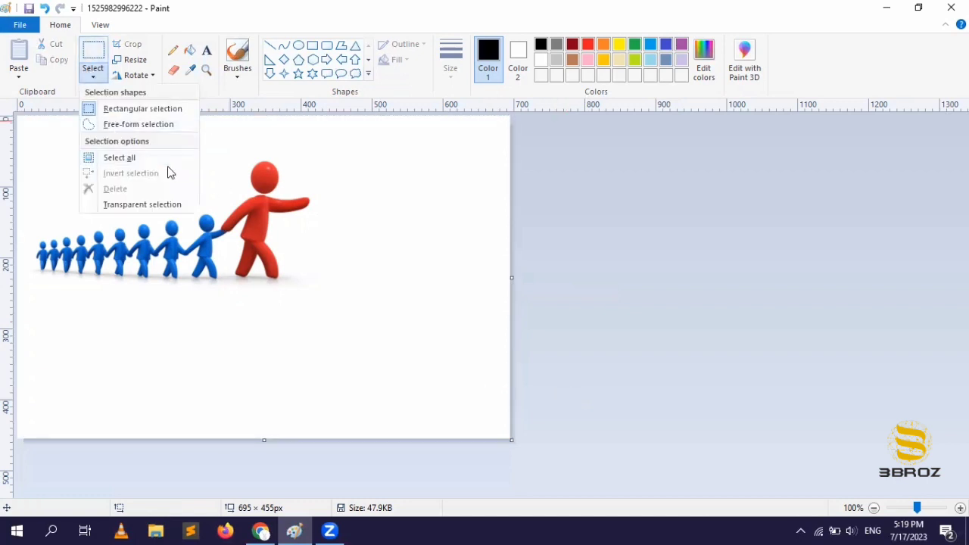
left_click(312, 195)
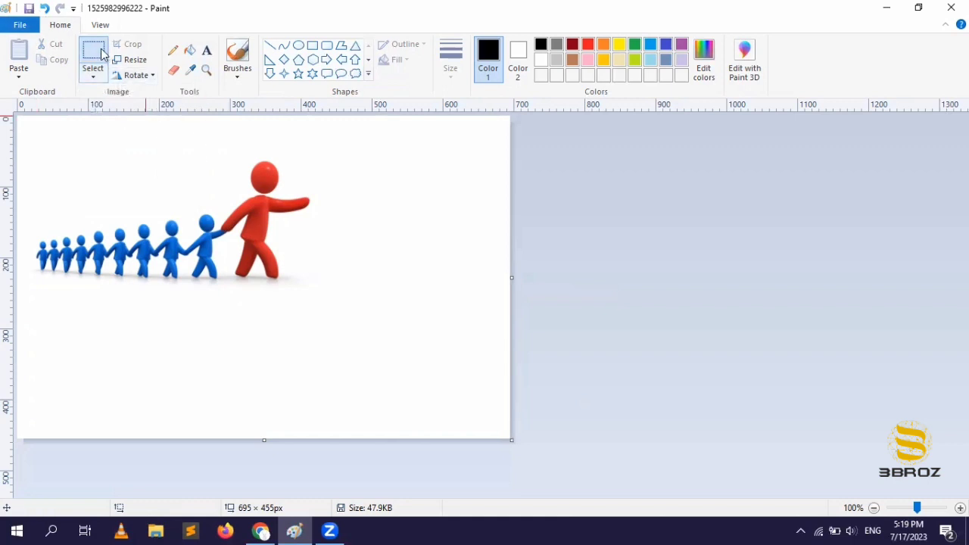
Step: Make a rectangular selection of about 462 × 236 px around all the figures and move it toward the canvas centre
left_click(93, 80)
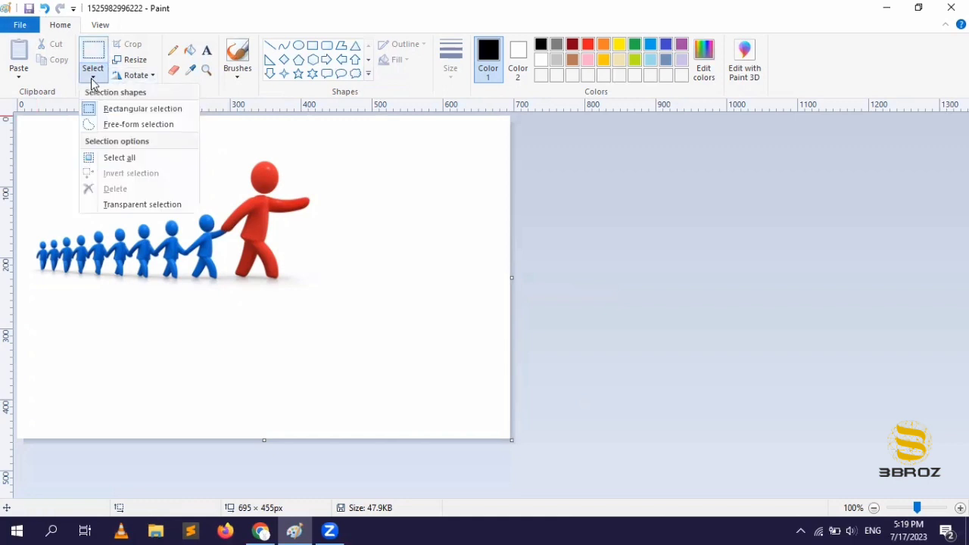
left_click(120, 110)
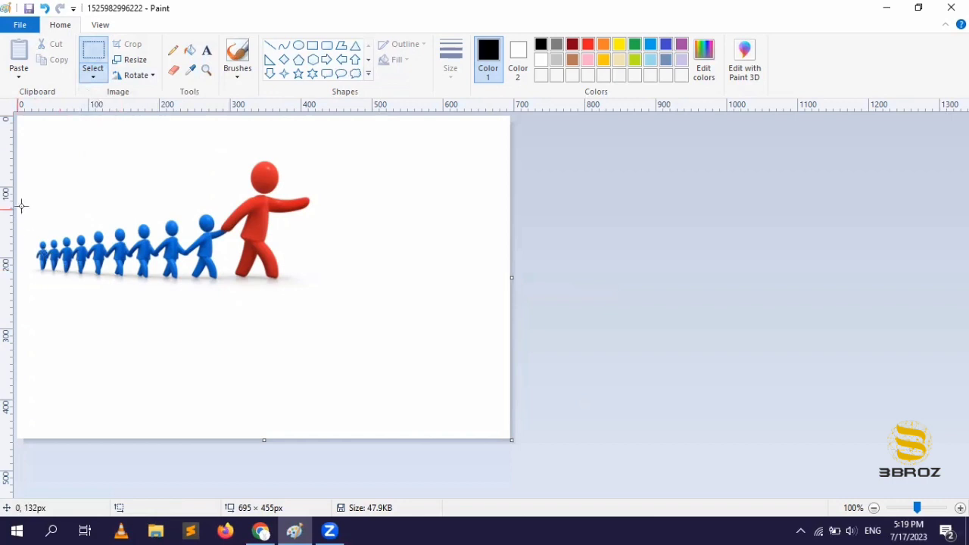
left_click_drag(37, 179, 71, 315)
left_click(111, 330)
left_click_drag(26, 151, 354, 317)
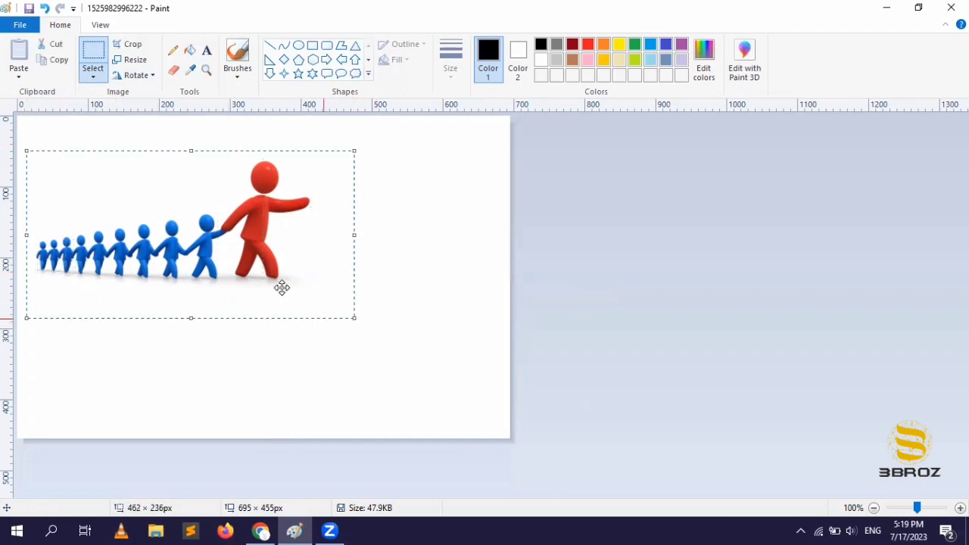
left_click_drag(207, 234, 267, 278)
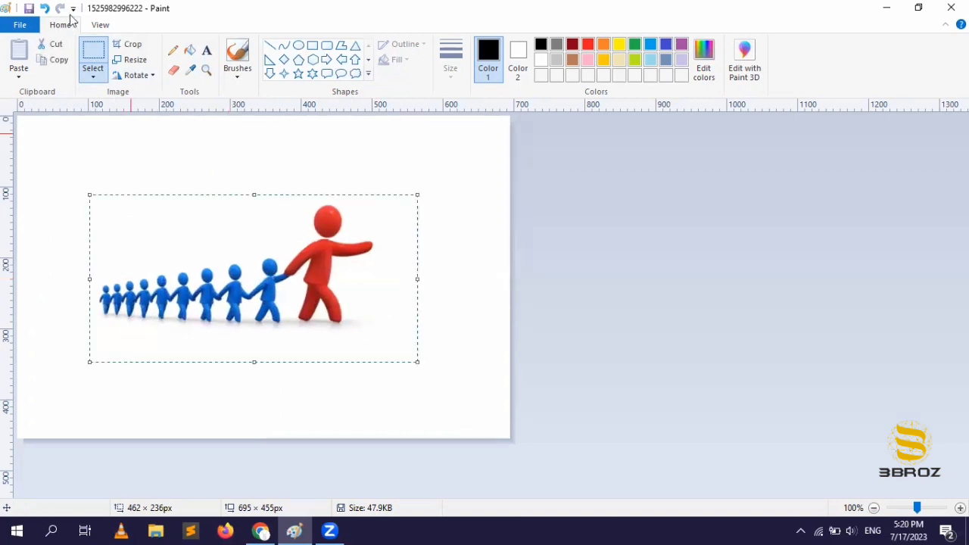
Step: Invert the selection around the figures and delete the resulting selected area
left_click(93, 78)
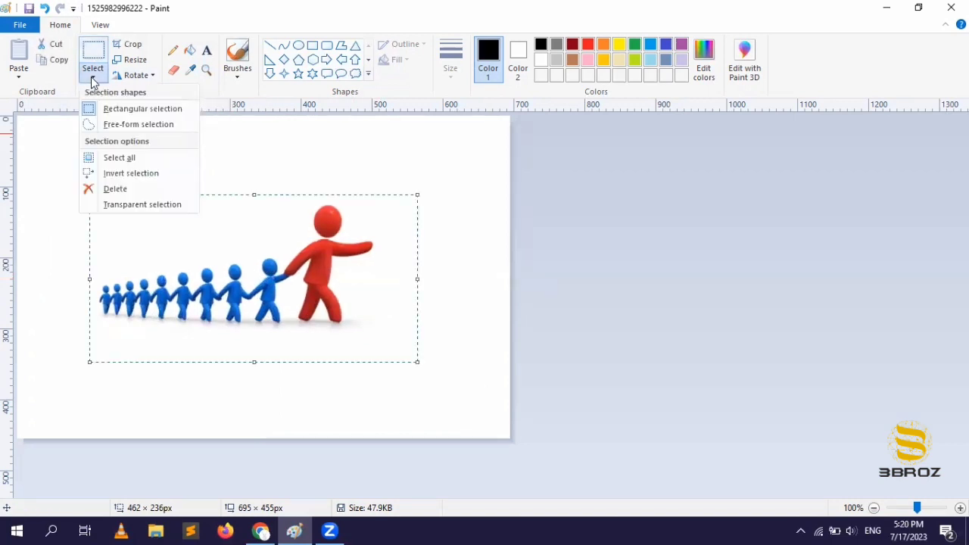
left_click(131, 174)
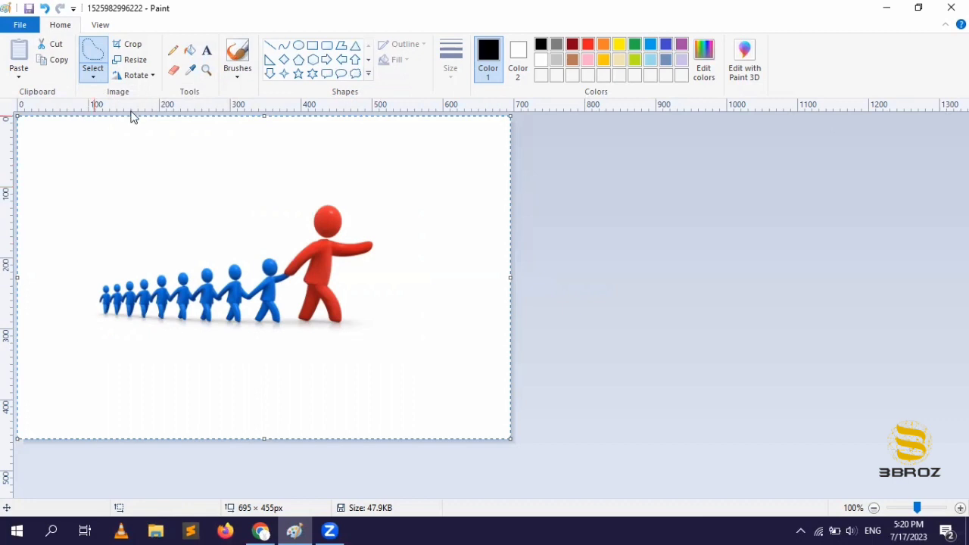
left_click(92, 70)
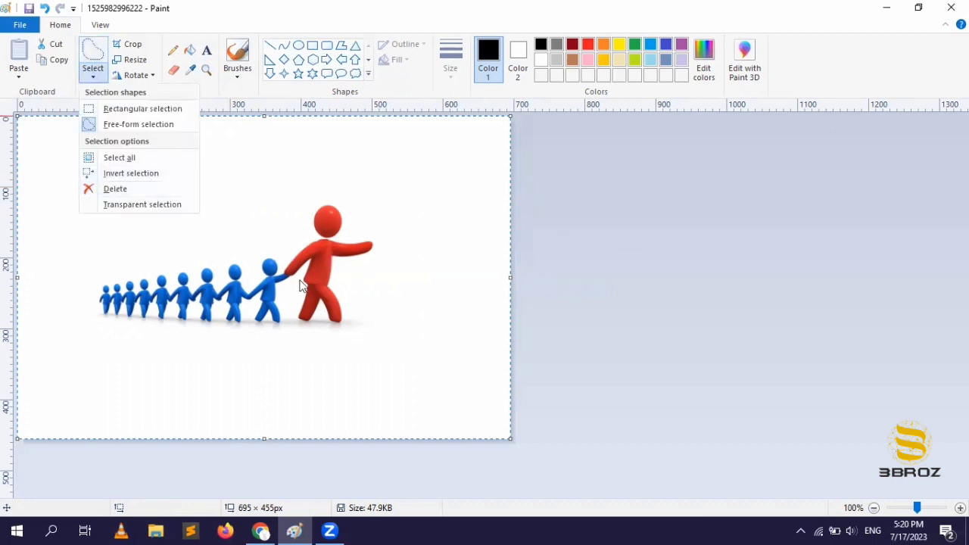
left_click(115, 189)
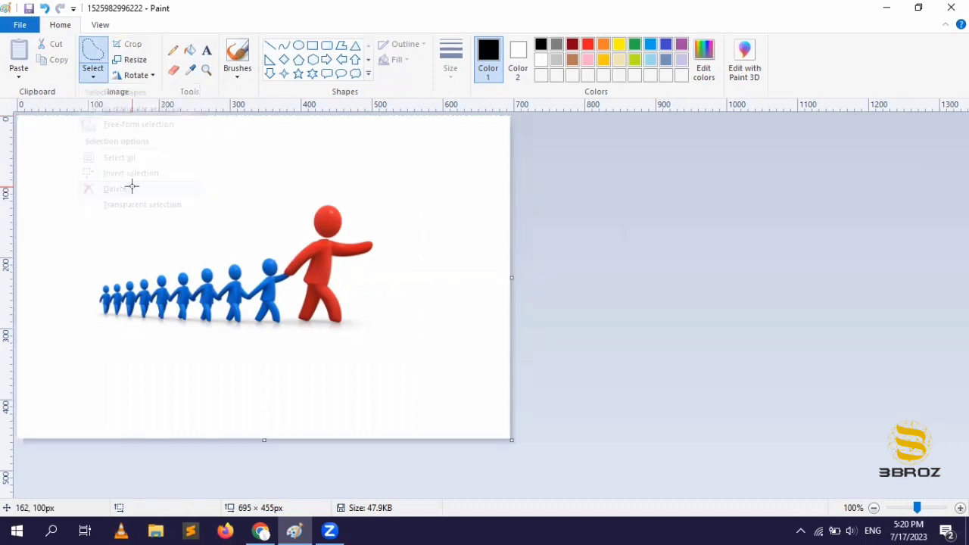
Step: Delete a rectangular selection of about 149 × 275 px around the smallest blue figures, and undo the deletion
left_click(90, 76)
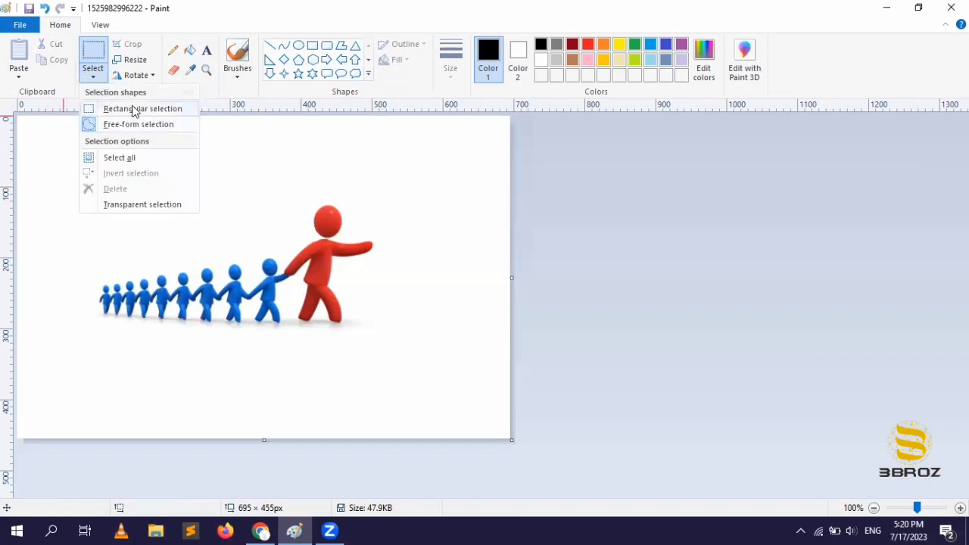
left_click(129, 109)
left_click_drag(76, 190, 183, 385)
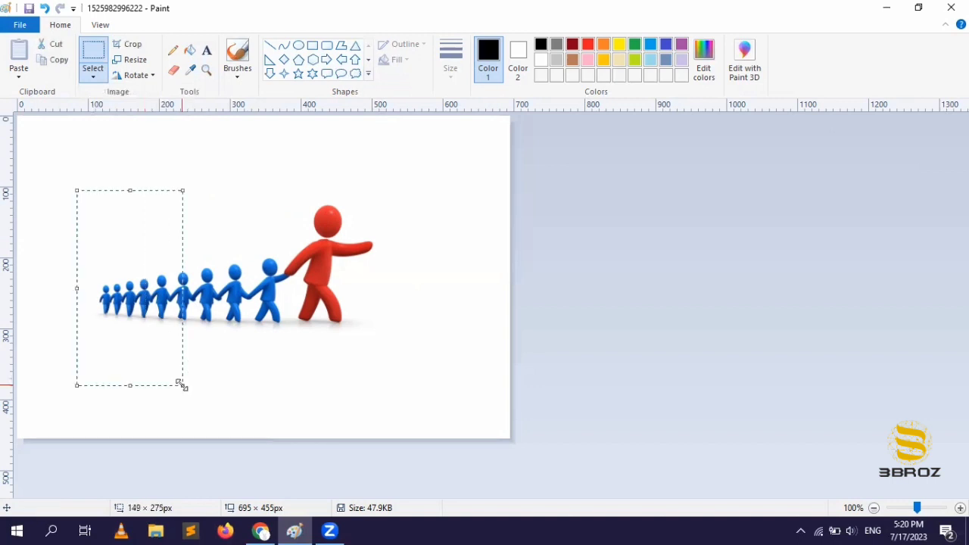
left_click(94, 79)
left_click(138, 191)
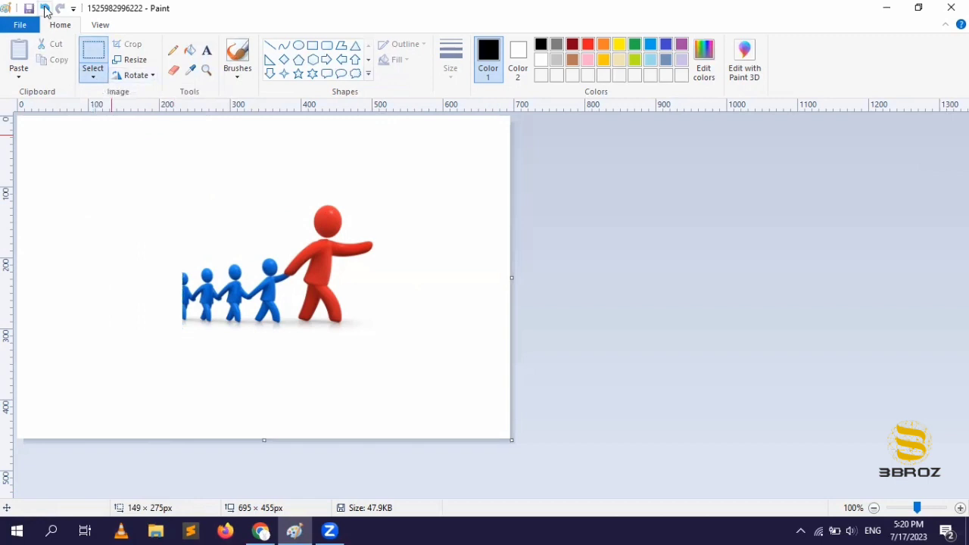
left_click(45, 9)
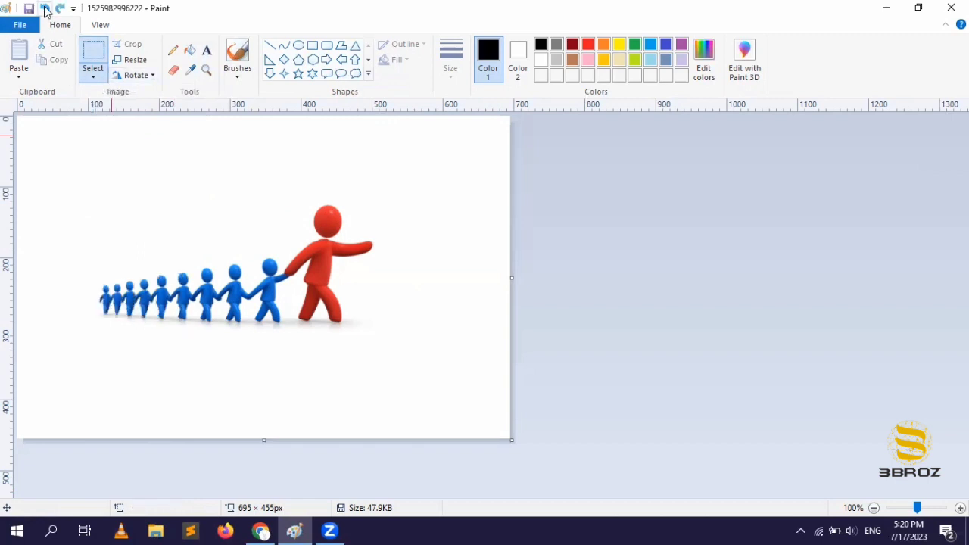
Step: Turn on transparent selection
left_click(92, 79)
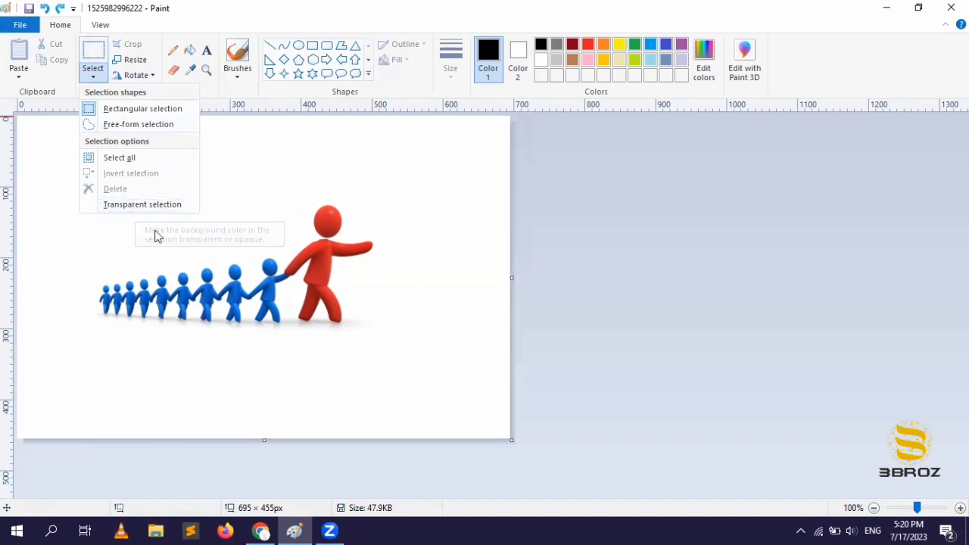
left_click(137, 206)
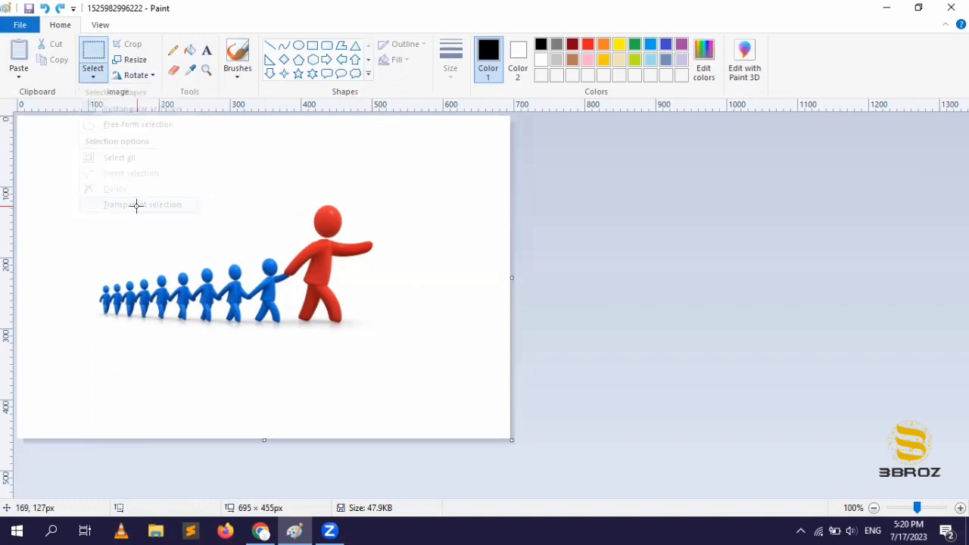
Step: Move a rectangular selection of about 226 × 333 px of blue figures over the red figure, and undo the move
left_click_drag(86, 188, 247, 424)
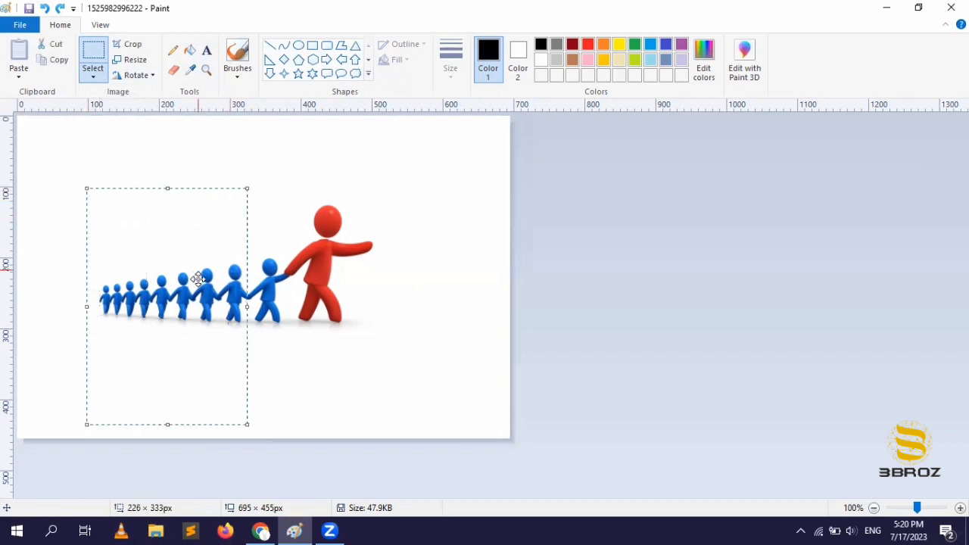
left_click_drag(175, 266, 212, 198)
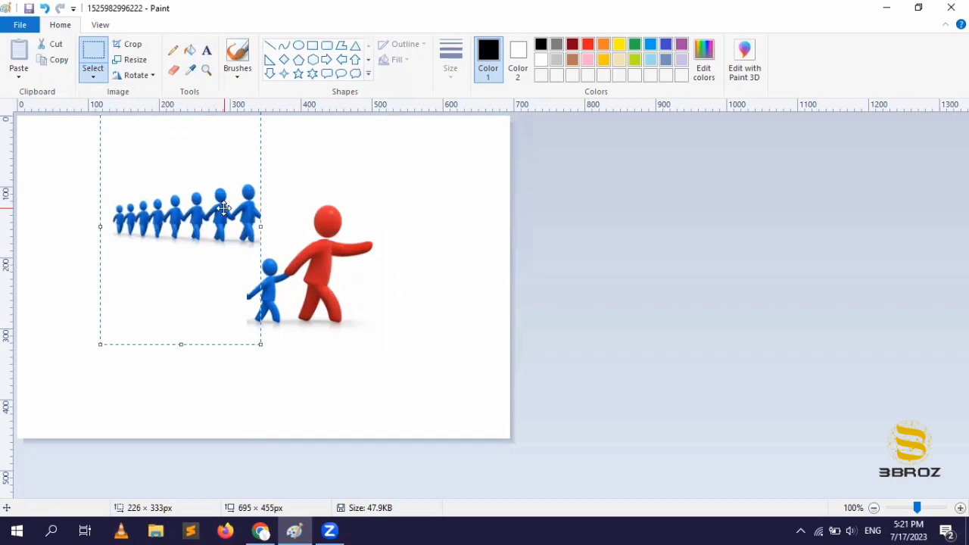
left_click_drag(223, 211, 347, 270)
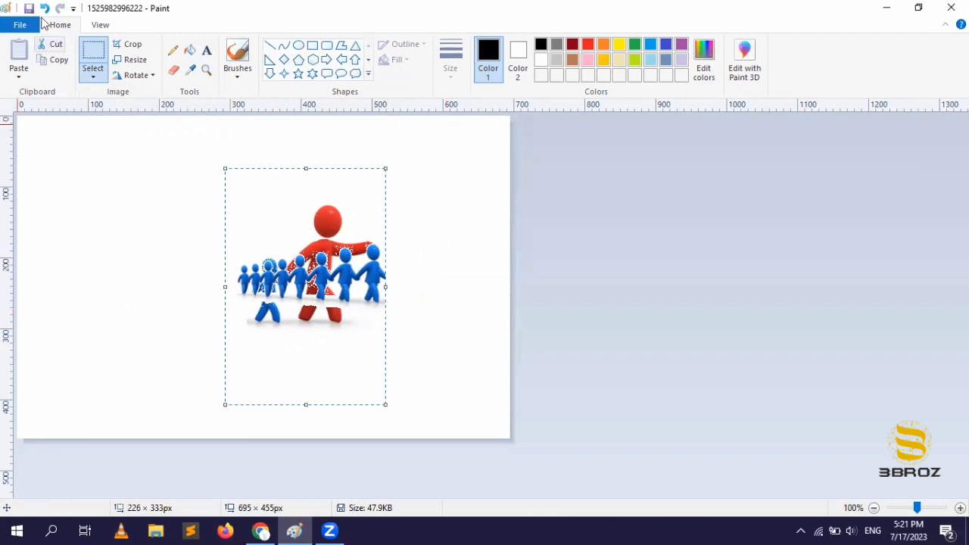
left_click(46, 10)
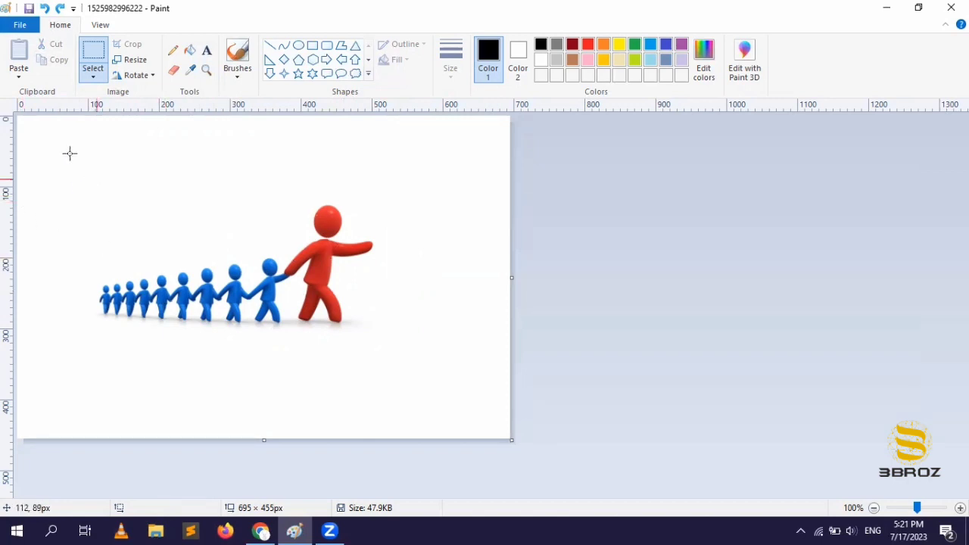
Step: Make a rectangular selection of about 500 × 298 px around all the figures and clear it
left_click_drag(54, 173, 408, 382)
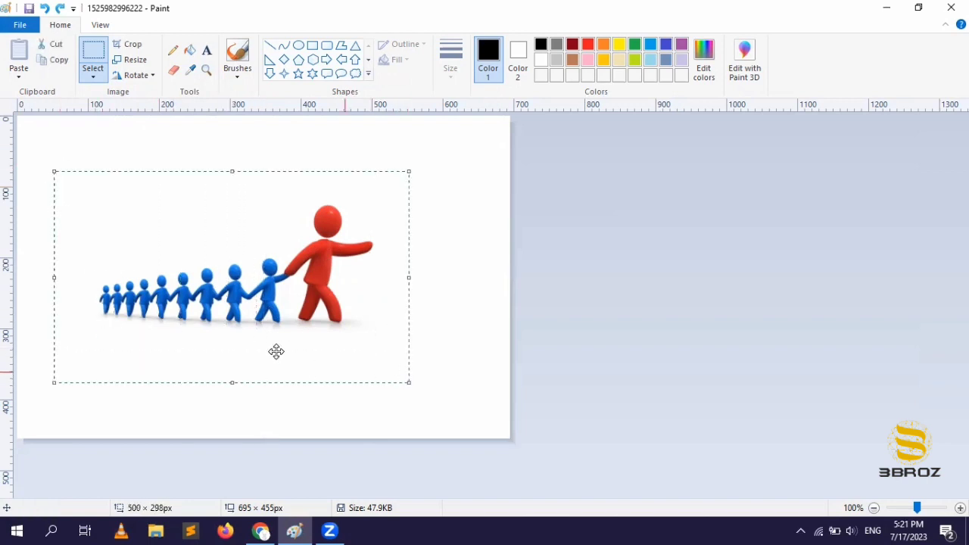
left_click(204, 132)
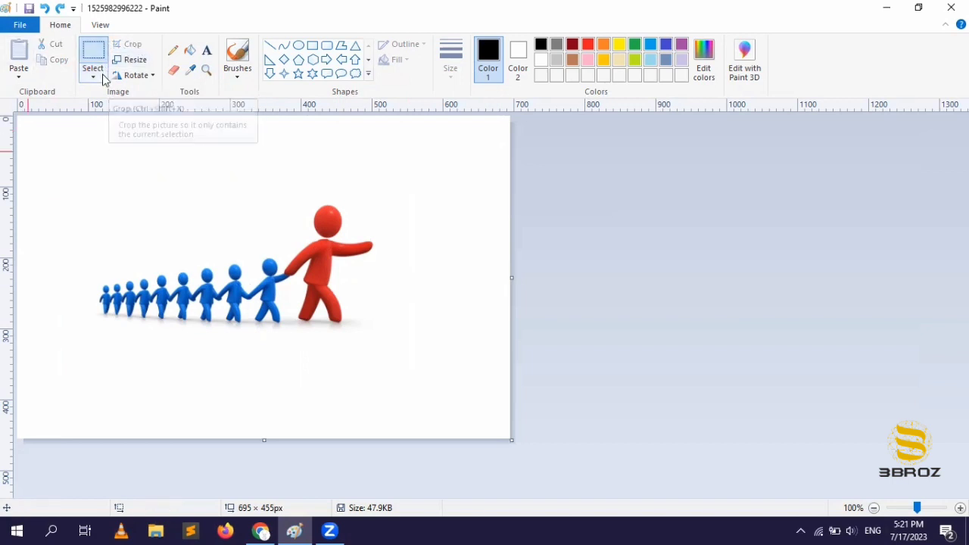
Step: Crop the picture to a rectangular selection of about 469 × 269 px around all the figures, and undo the crop
left_click_drag(61, 185, 393, 375)
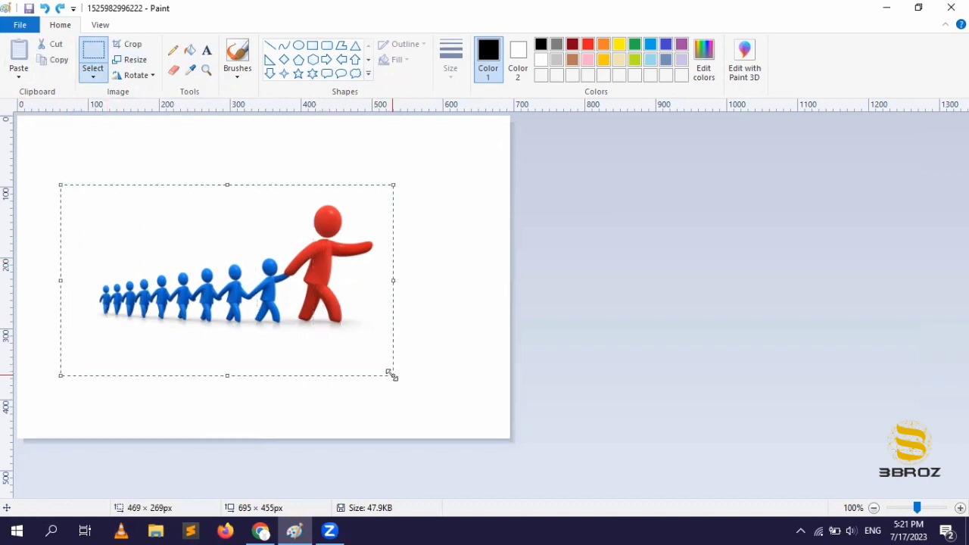
left_click(132, 45)
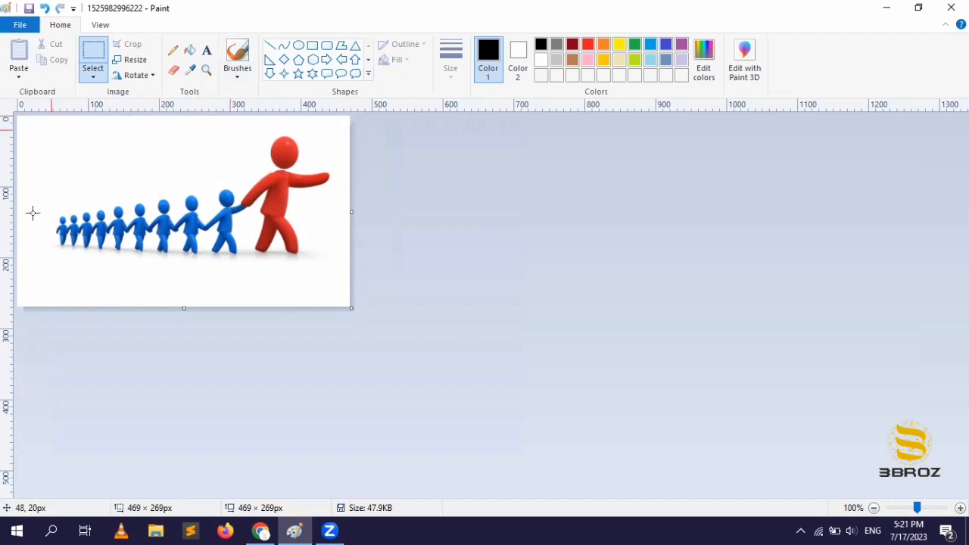
left_click(44, 9)
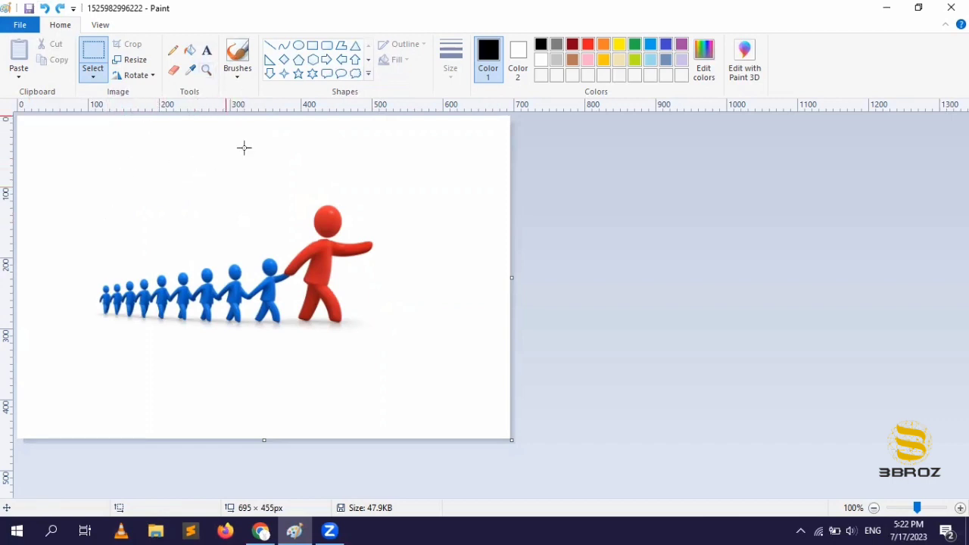
Step: Crop the picture to a rectangular selection of about 221 × 268 px around the red figure, and undo the crop
left_click_drag(271, 173, 427, 363)
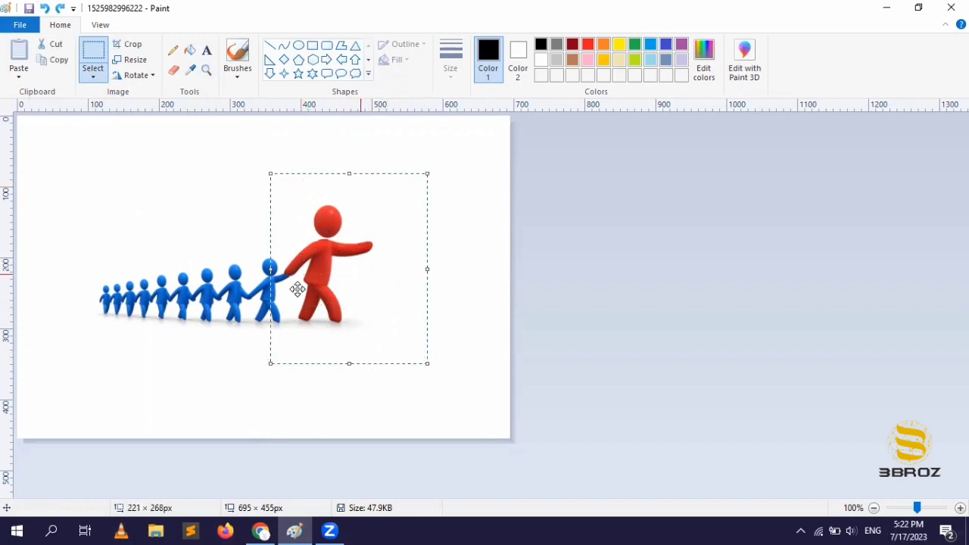
left_click(134, 47)
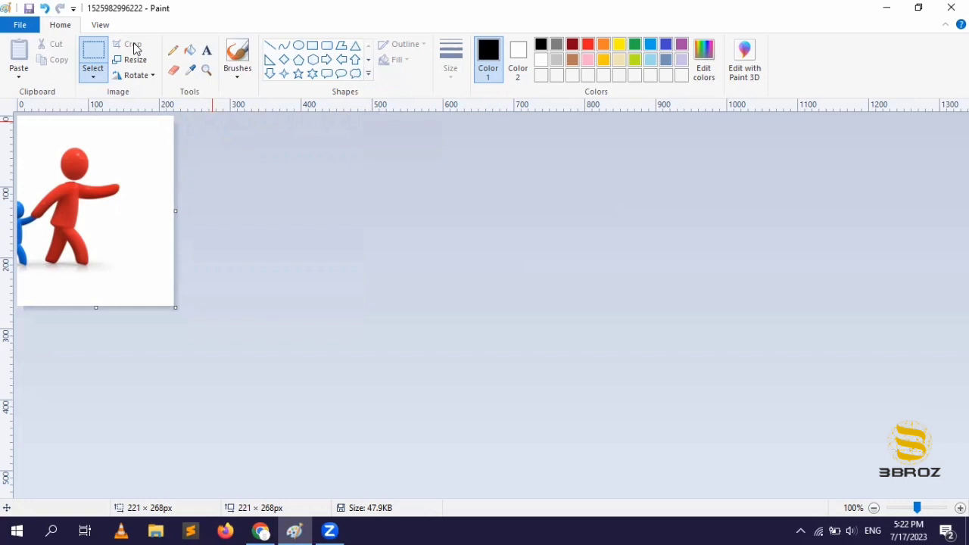
left_click(45, 9)
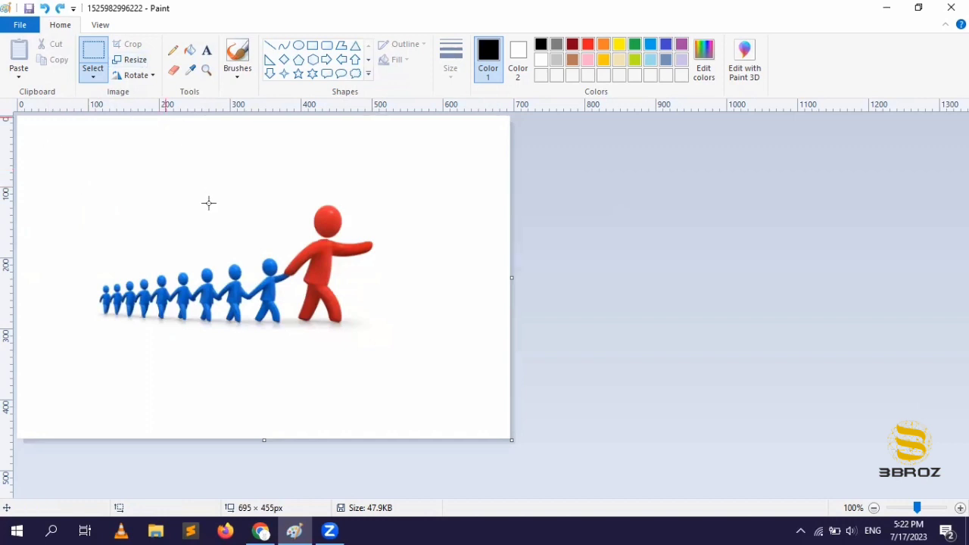
Step: Examine the Resize and Skew options, switching the resize unit to pixels and back to percentage, and close the dialog without changing the size
left_click(132, 60)
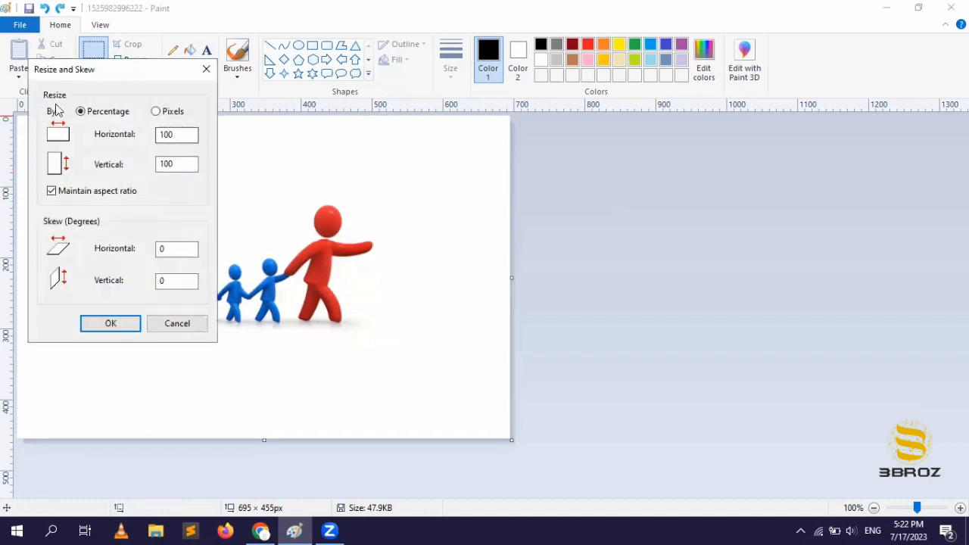
left_click(158, 112)
left_click(81, 112)
left_click(127, 319)
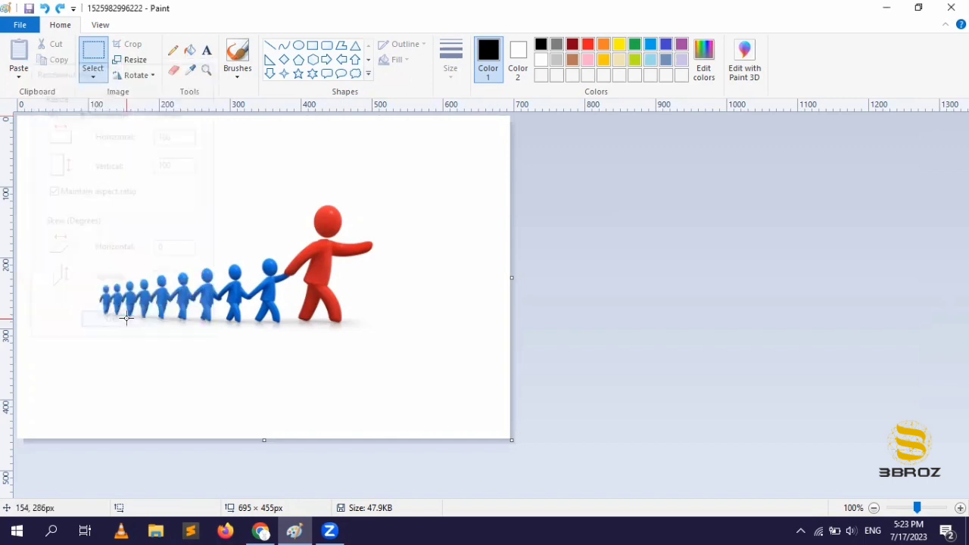
Step: Rotate the whole picture right by 90°, and undo the rotation
left_click(148, 80)
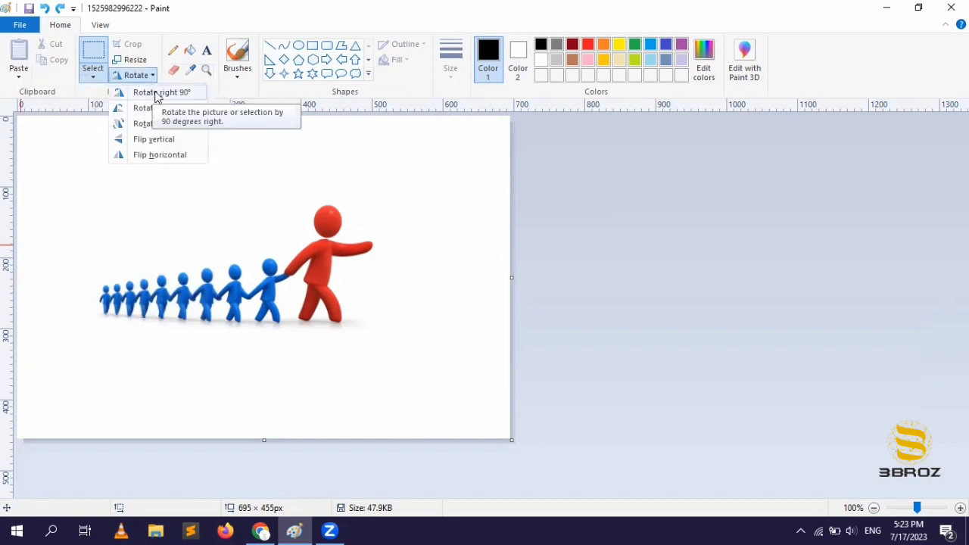
left_click(159, 94)
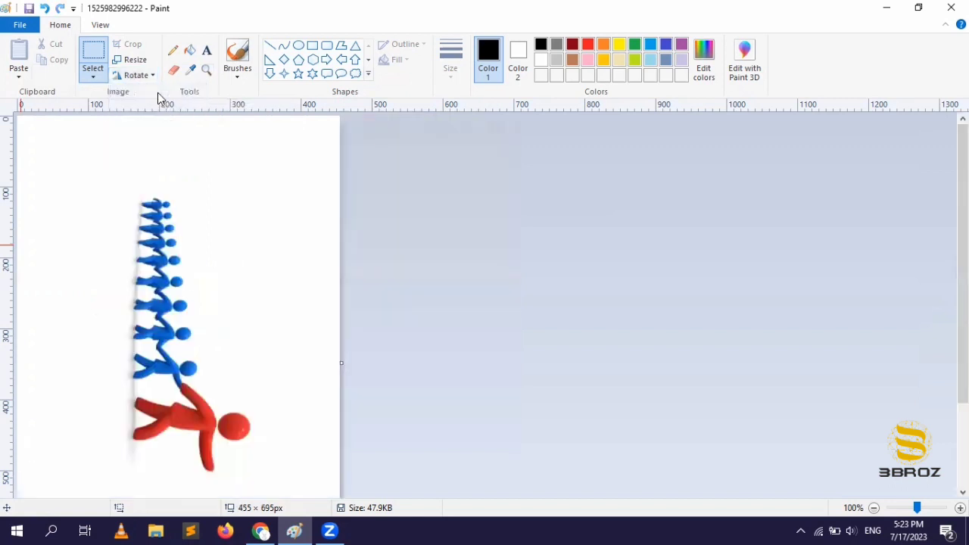
left_click(144, 75)
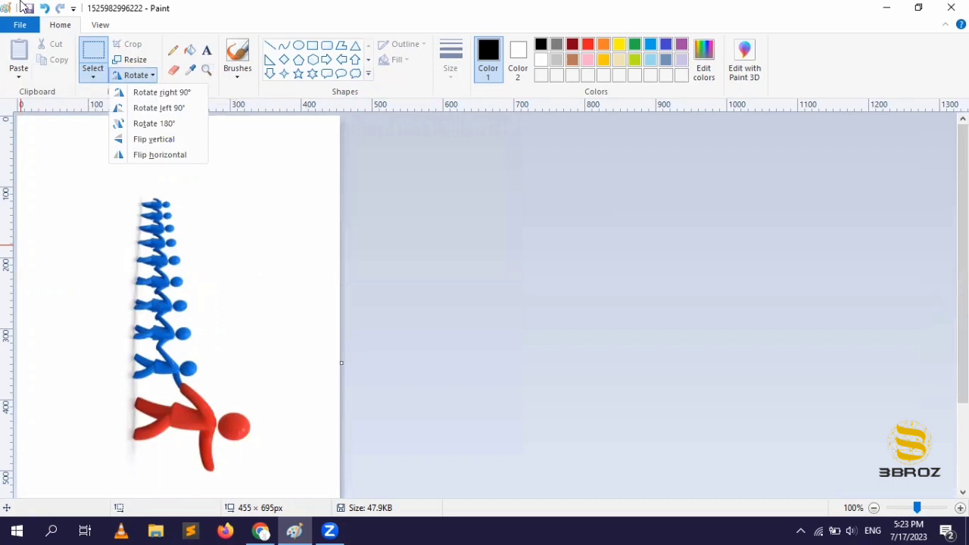
left_click(45, 9)
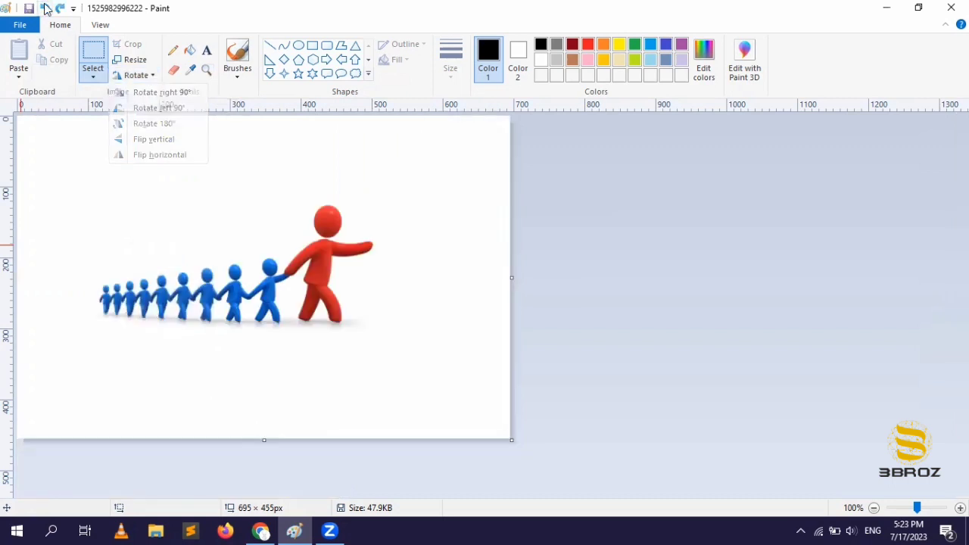
Step: Rotate the whole picture left by 90°, and undo the rotation
left_click(143, 76)
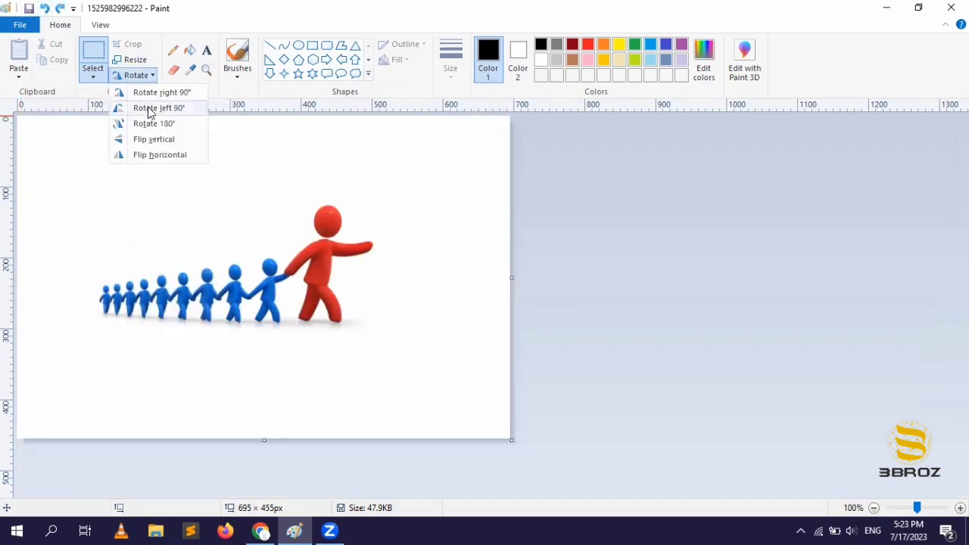
left_click(148, 106)
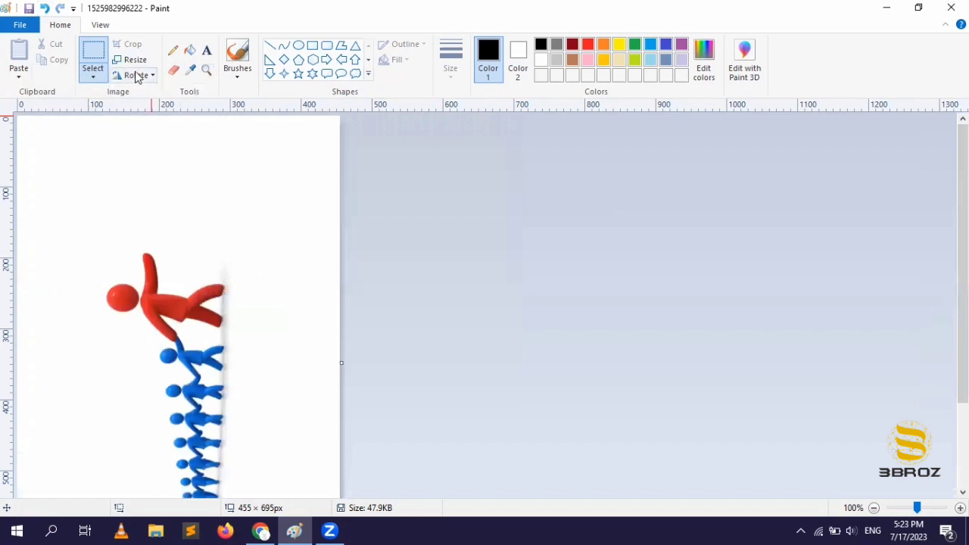
left_click(138, 75)
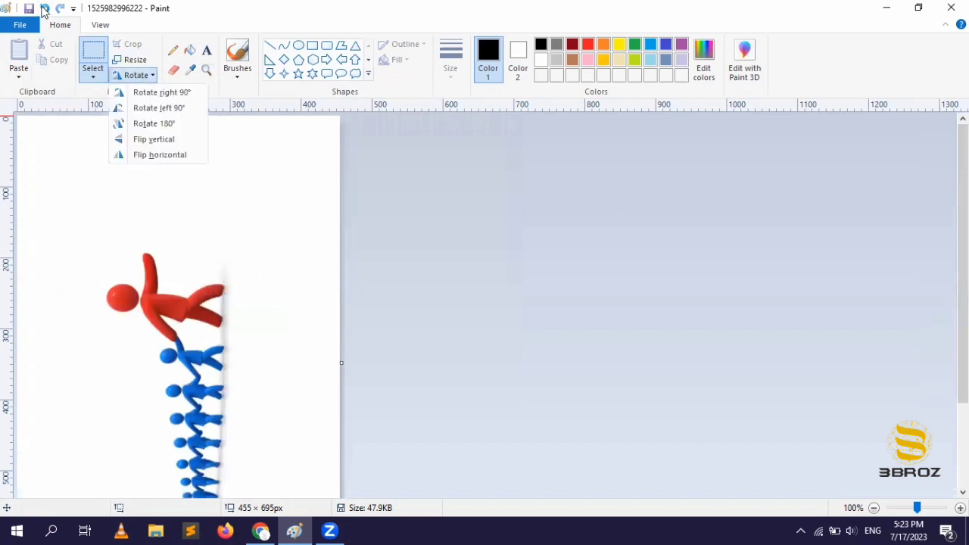
left_click(132, 92)
Step: Rotate the whole picture by 180° and flip it vertically
left_click(134, 75)
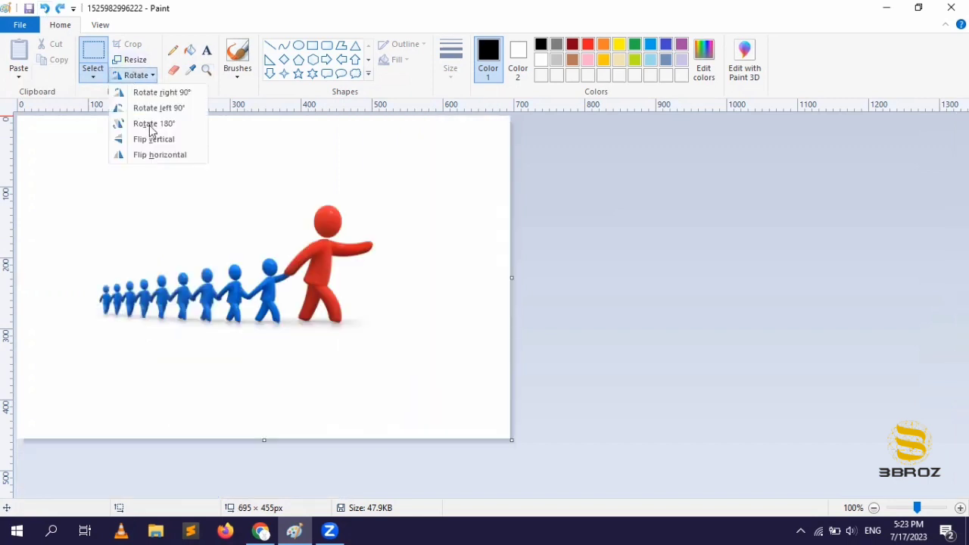
left_click(164, 126)
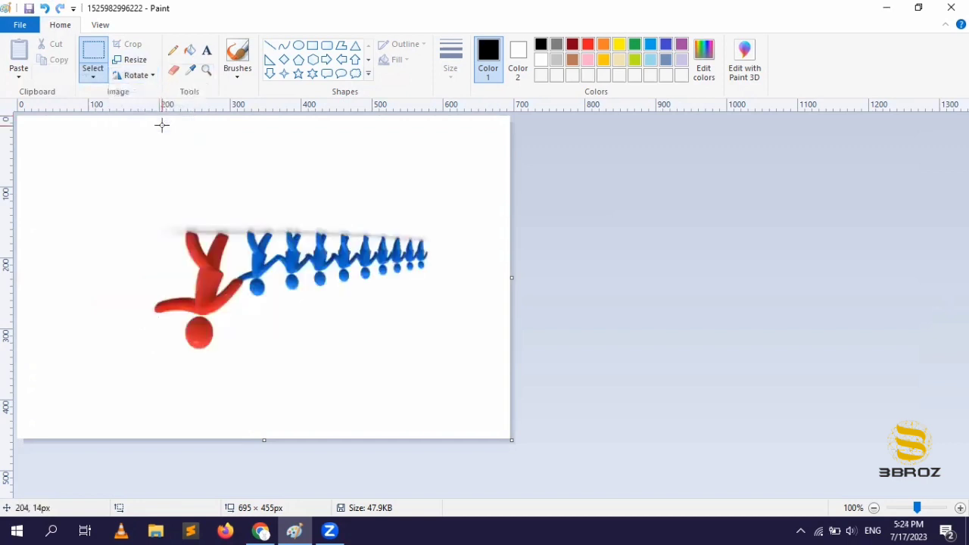
left_click(135, 75)
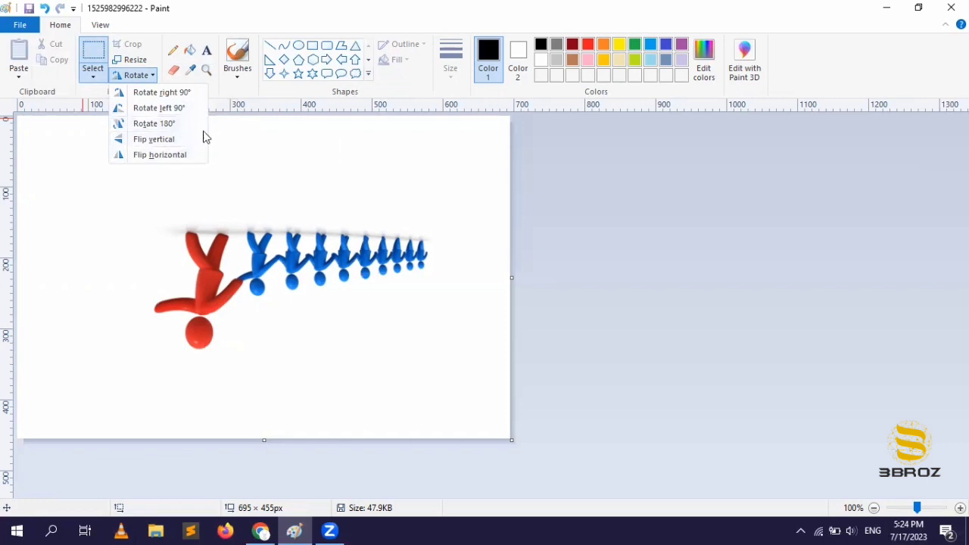
left_click(168, 143)
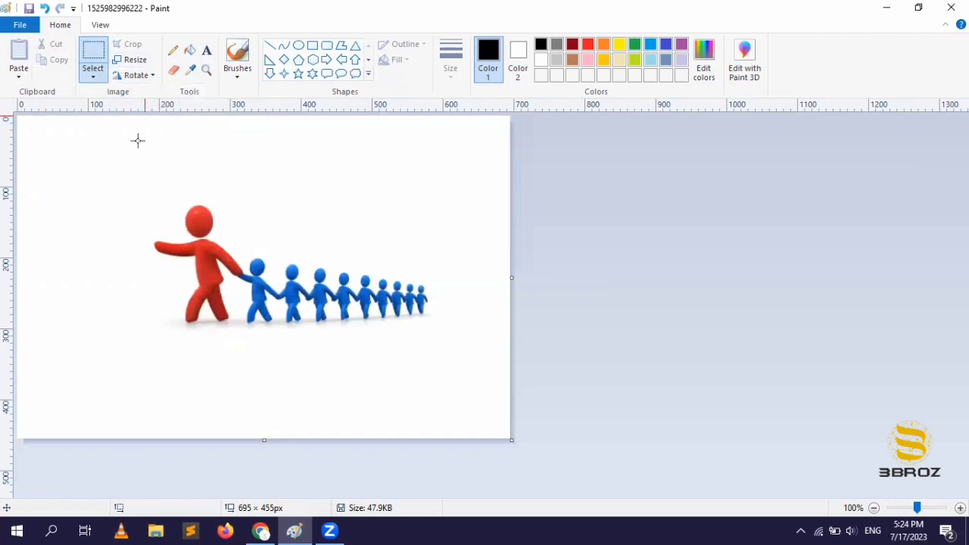
Step: Flip the picture vertically once more, and undo both vertical flips and the 180° rotation
left_click(137, 76)
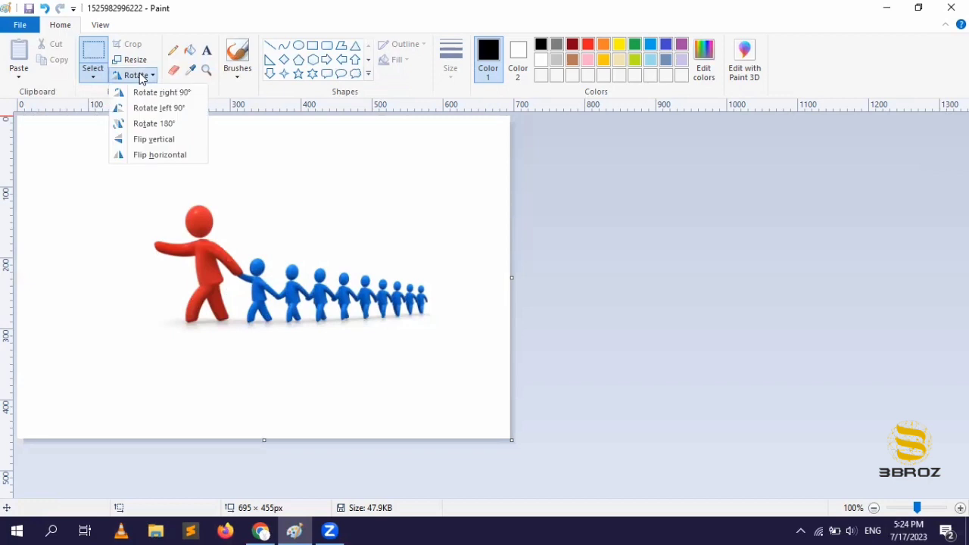
left_click(148, 138)
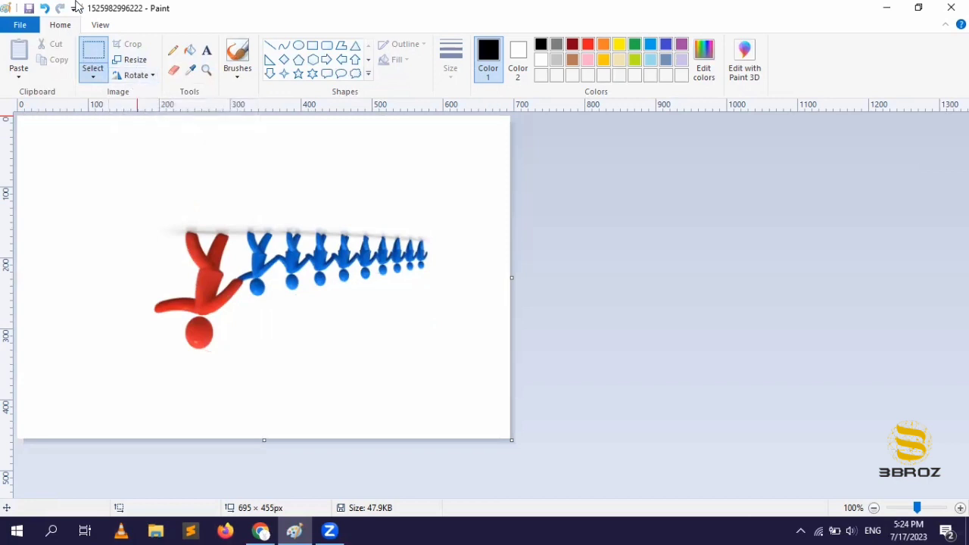
left_click(44, 9)
left_click(44, 9)
left_click(44, 8)
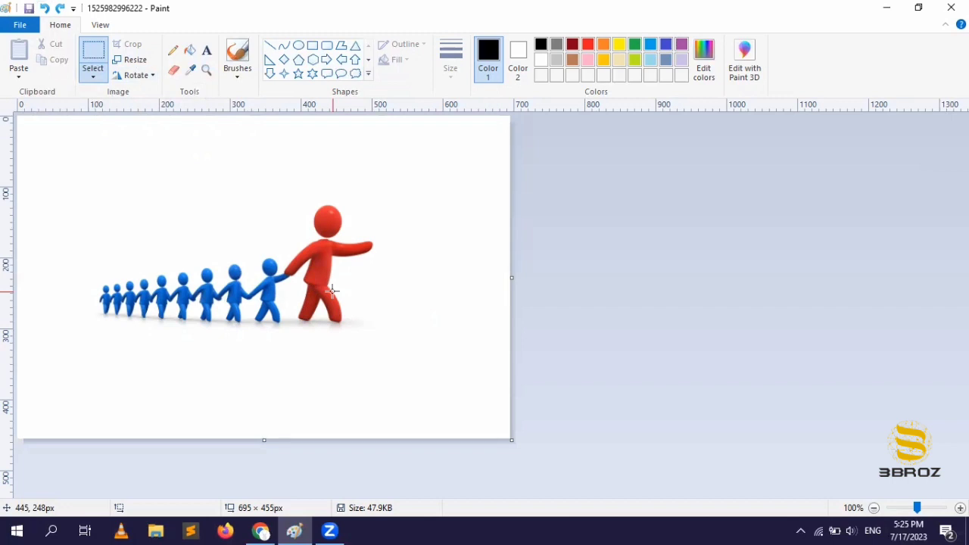
Step: Rotate the picture by 180° and flip it vertically, and undo both changes
left_click(147, 75)
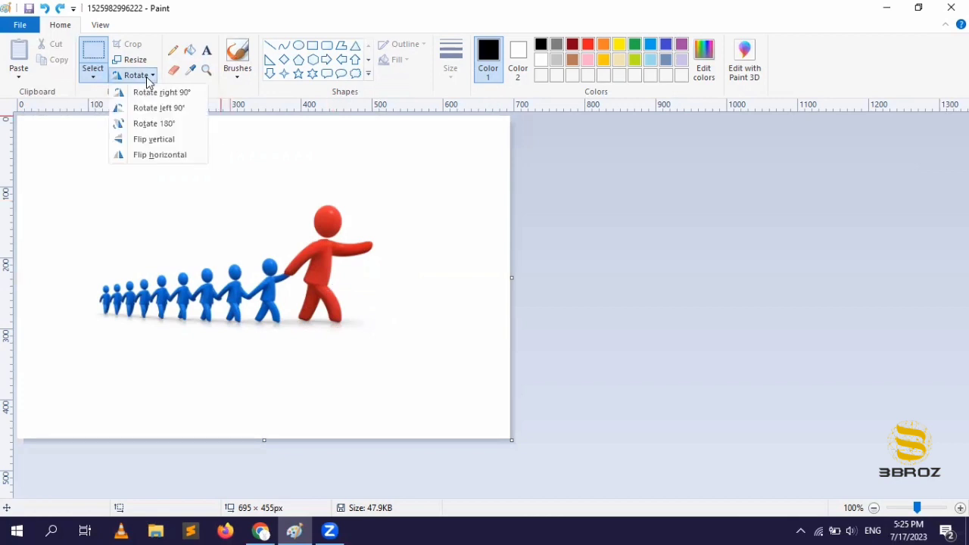
left_click(157, 125)
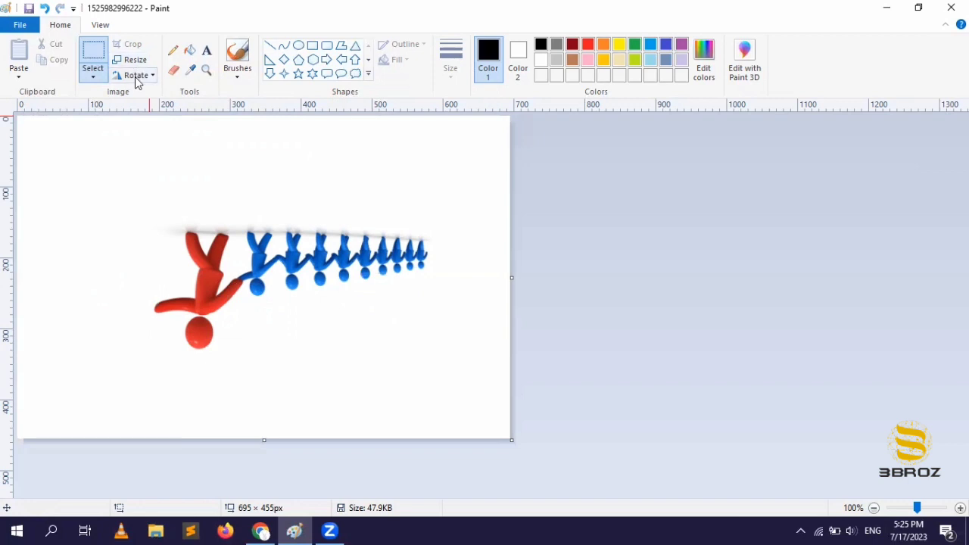
left_click(139, 76)
left_click(148, 140)
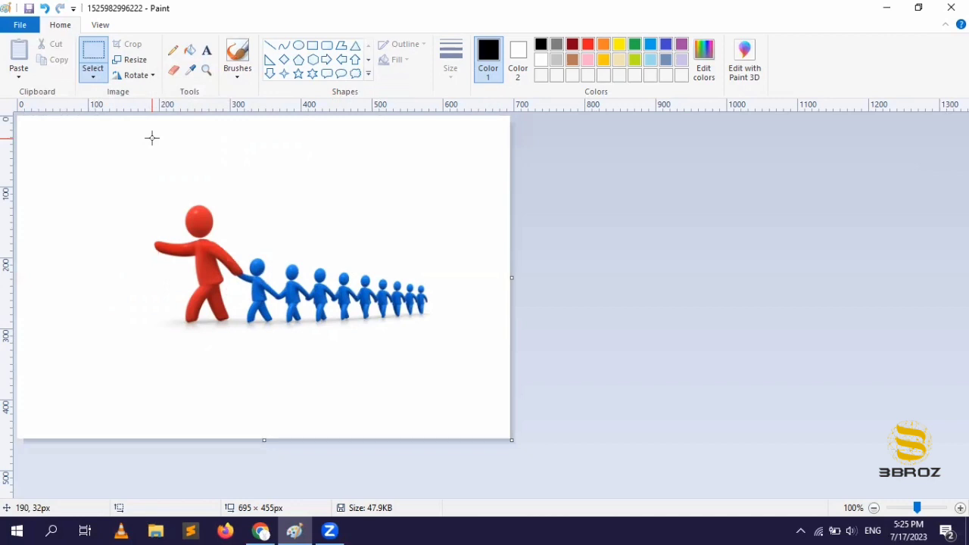
left_click(43, 10)
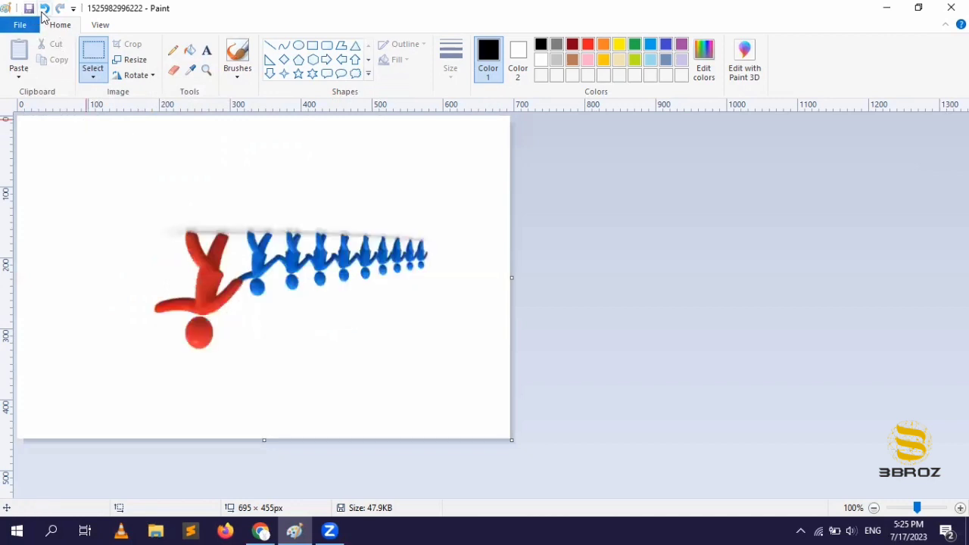
left_click(44, 11)
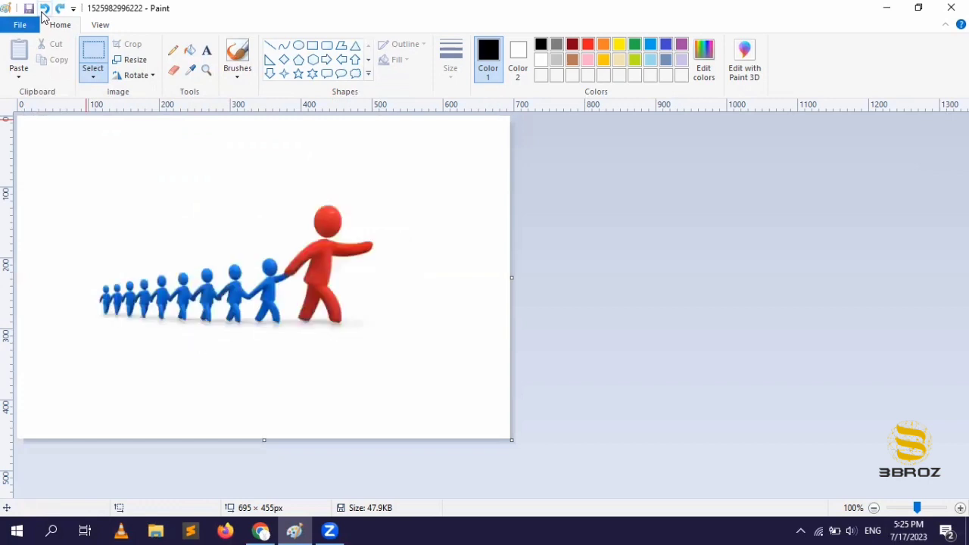
Step: Flip the picture vertically, and flip it vertically again to restore its orientation
left_click(140, 81)
left_click(142, 137)
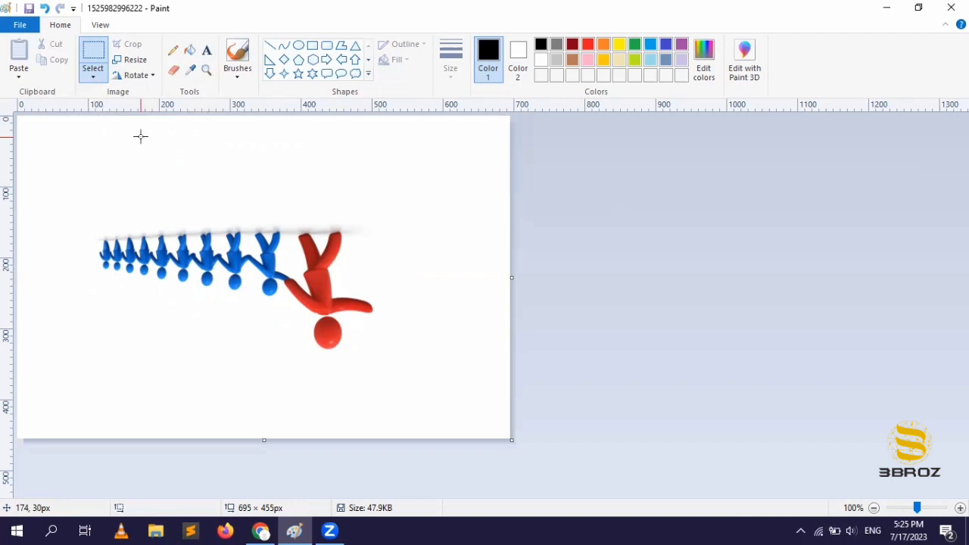
left_click(143, 76)
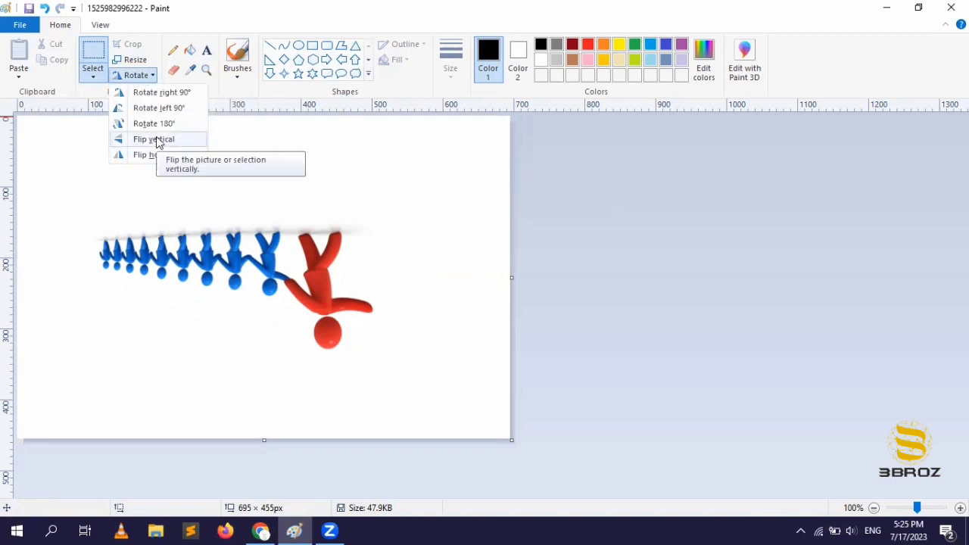
left_click(158, 141)
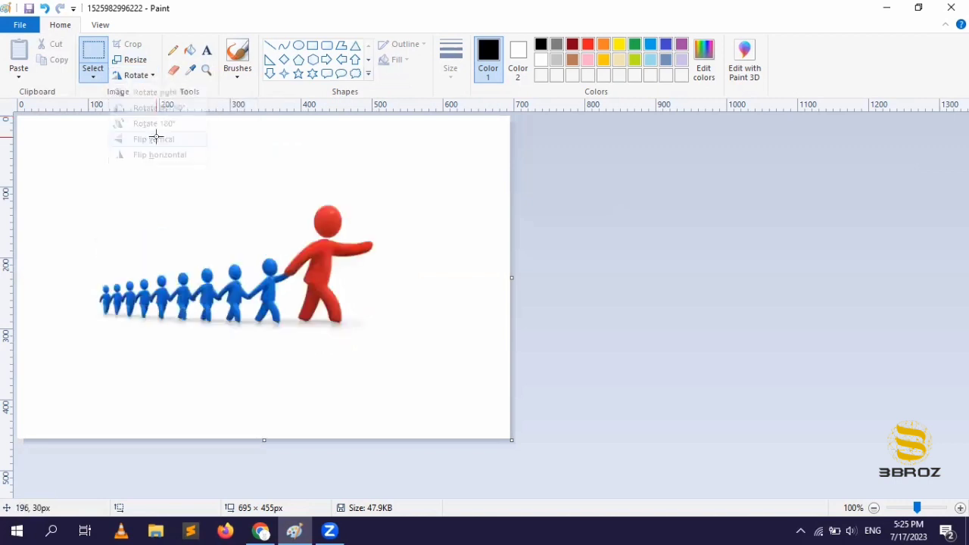
Step: Flip the picture horizontally, and flip it horizontally again to restore its orientation
left_click(153, 76)
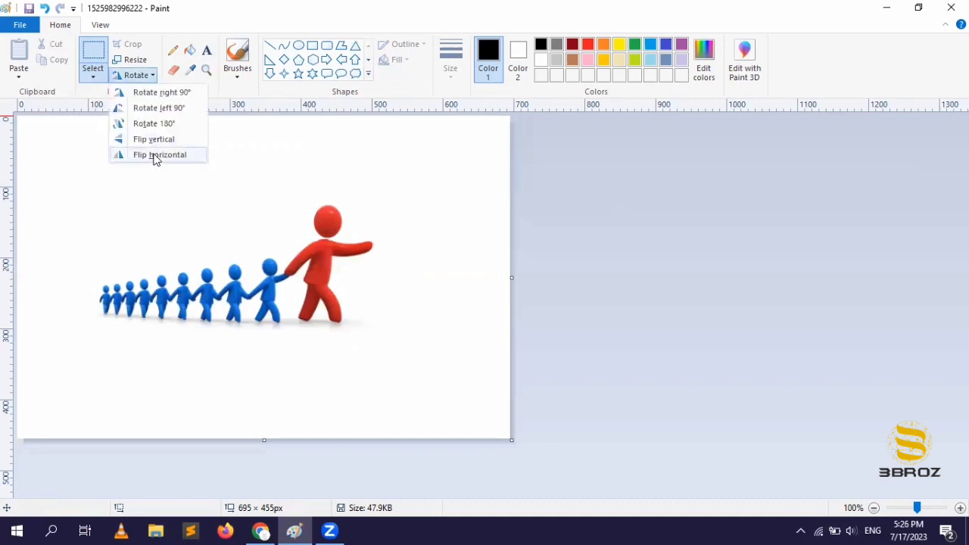
left_click(154, 157)
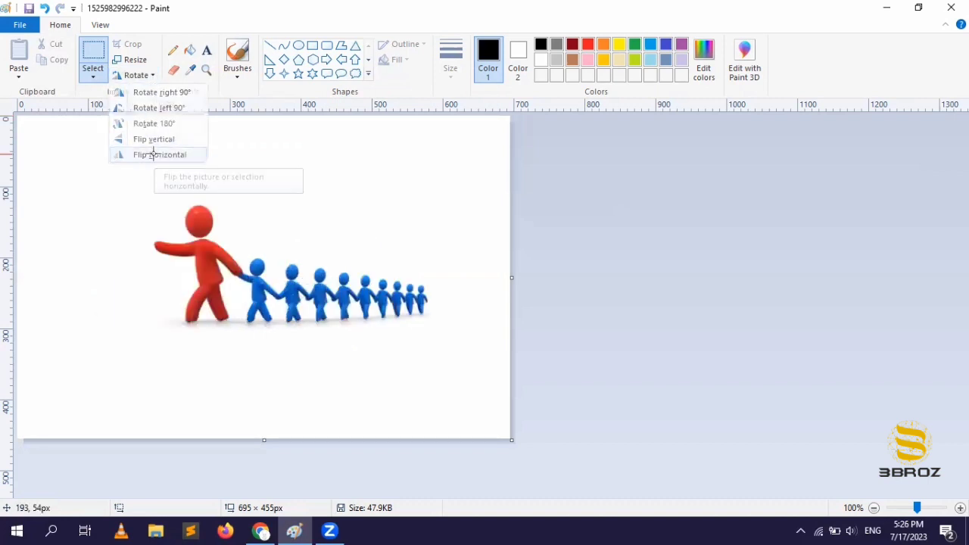
left_click(137, 75)
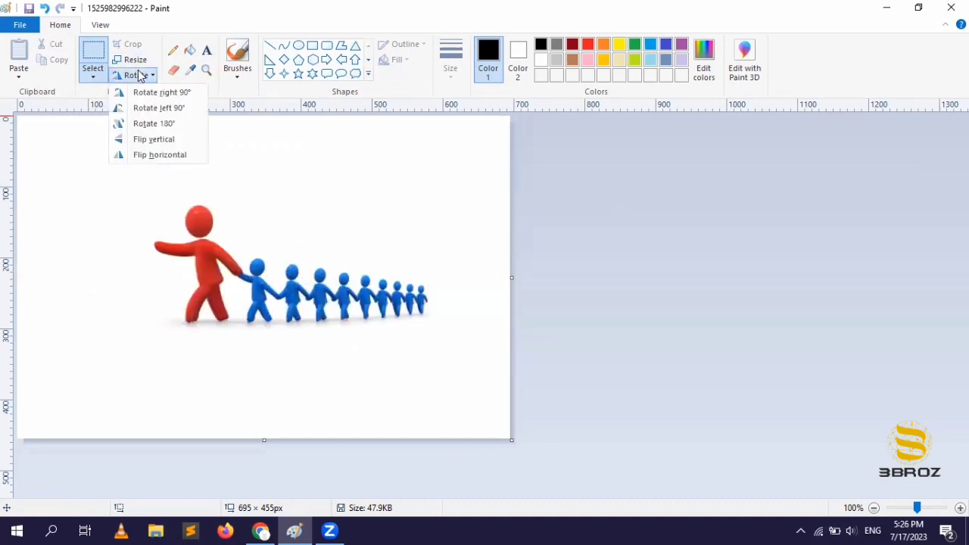
left_click(152, 153)
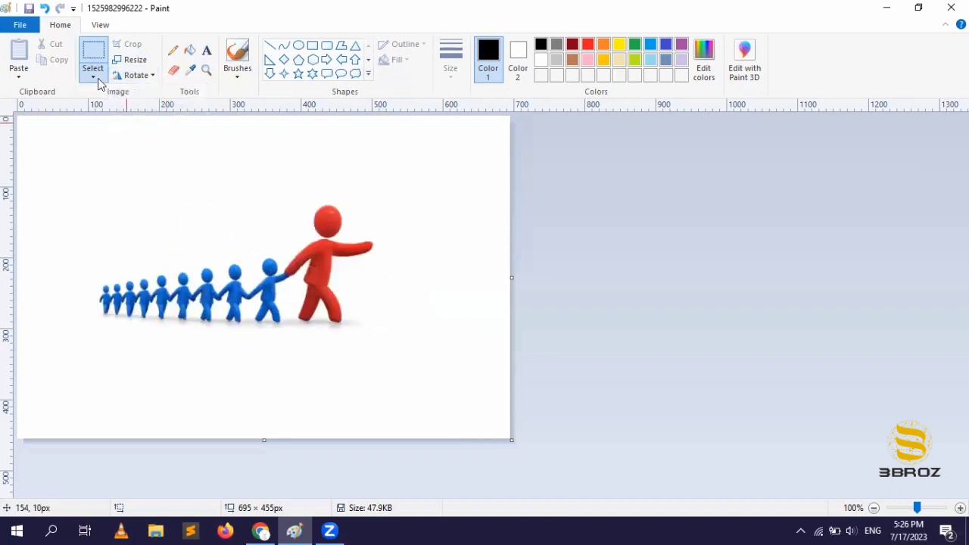
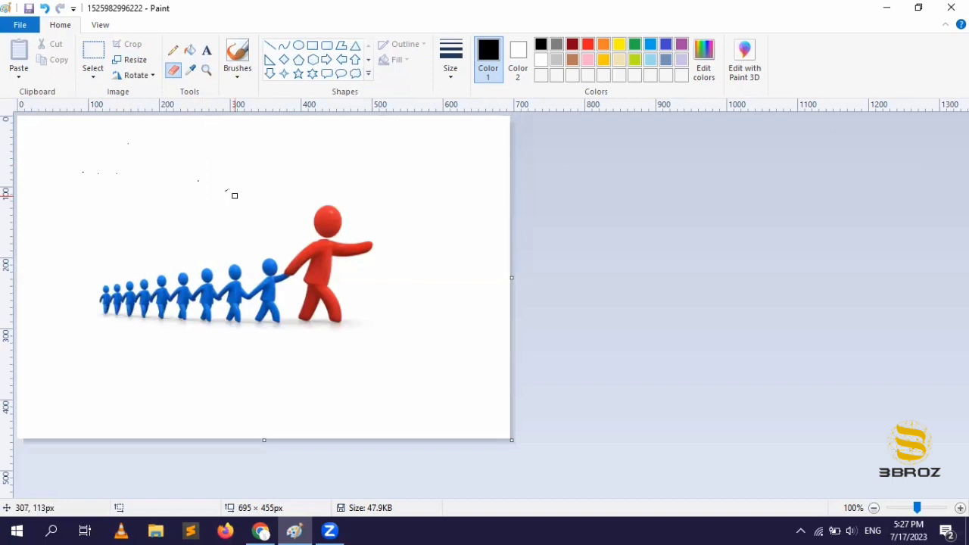
Step: Fill the picture's background with gold, and fill it with white again
left_click(191, 52)
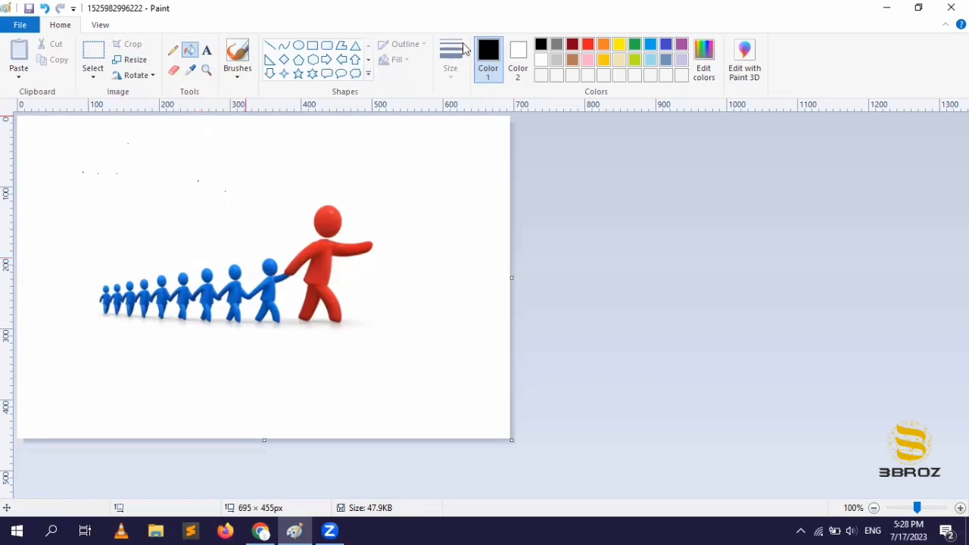
left_click(603, 60)
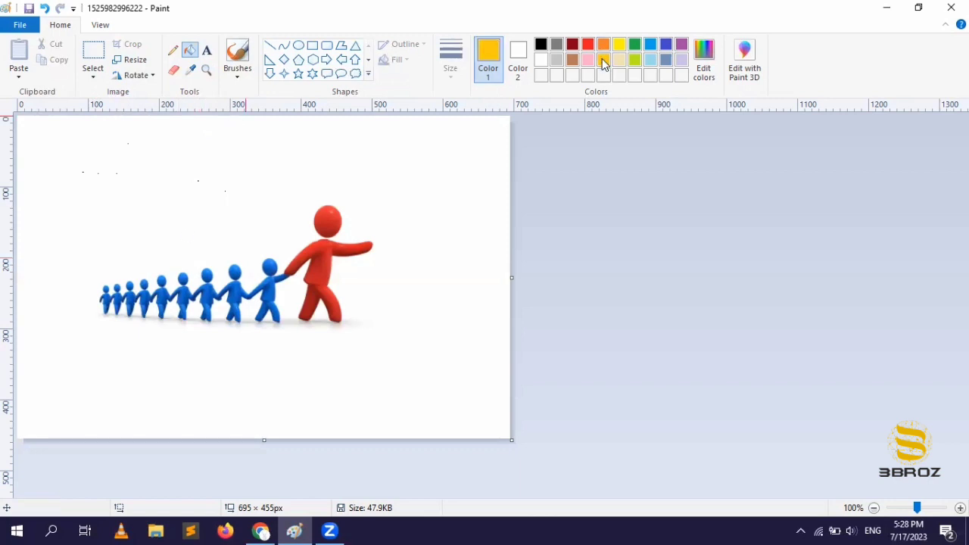
left_click(202, 154)
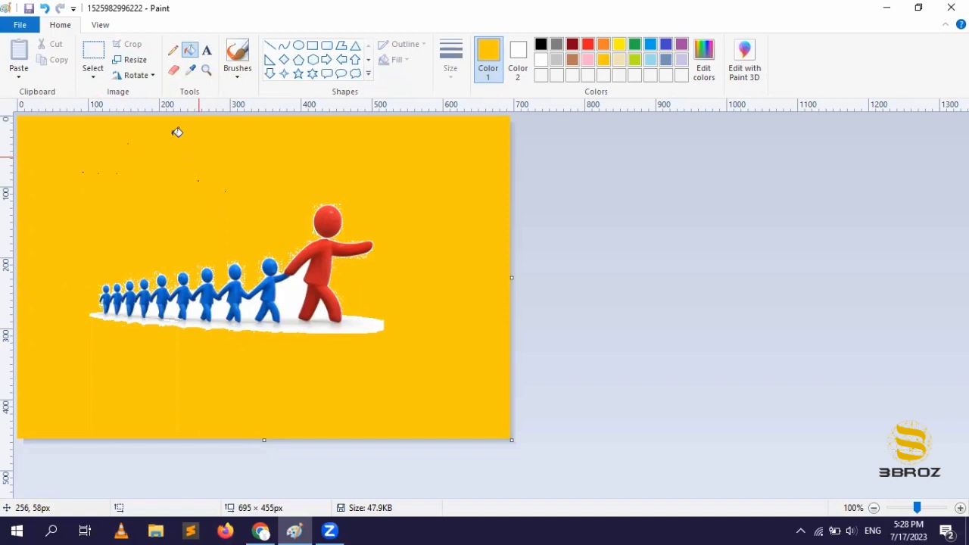
left_click(541, 60)
left_click(189, 189)
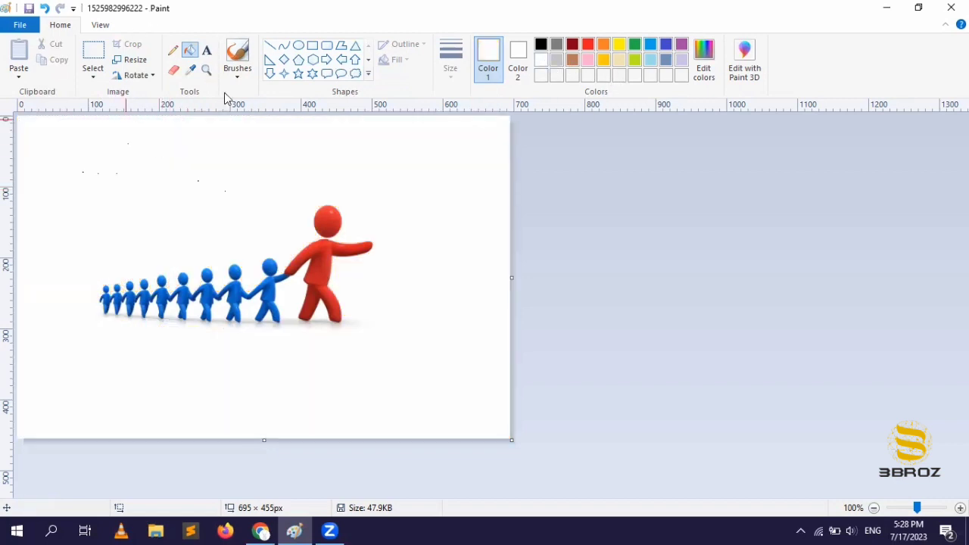
Step: Sample the red of the large figure's head, sample a small figure's blue instead, and fill the background with that blue
left_click(191, 70)
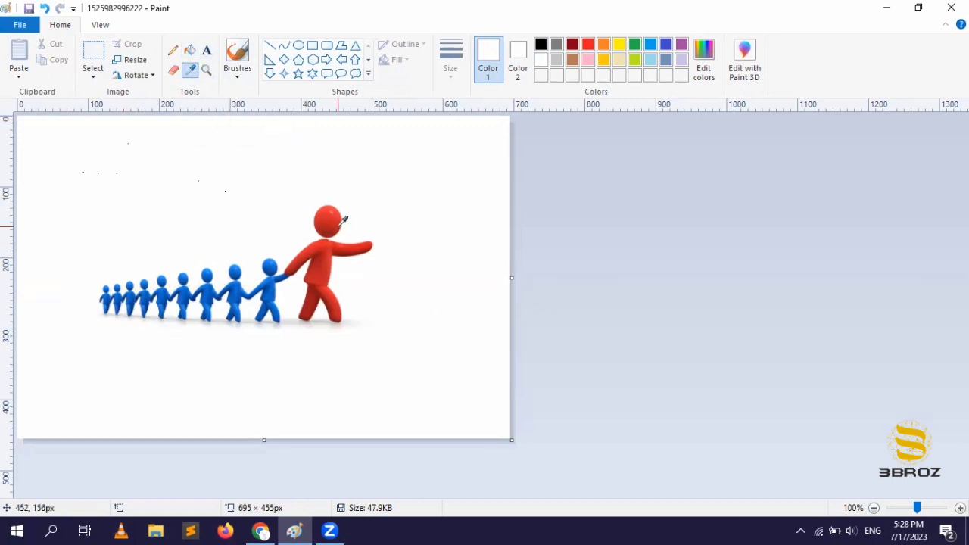
left_click(338, 218)
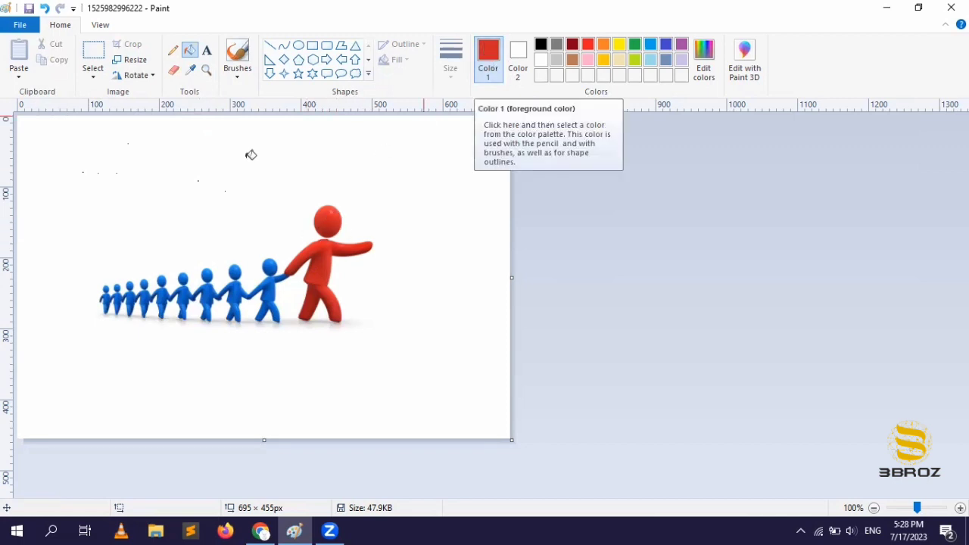
left_click(191, 71)
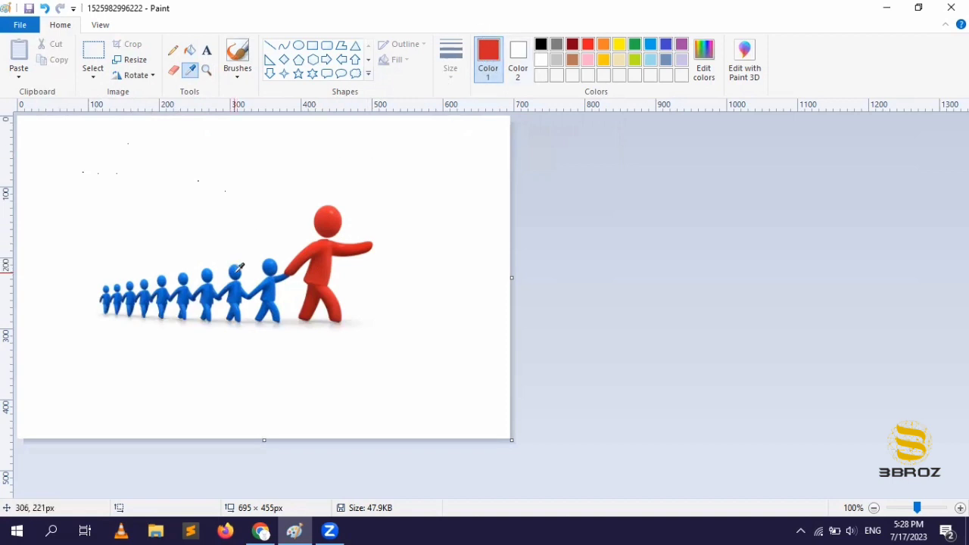
left_click(234, 272)
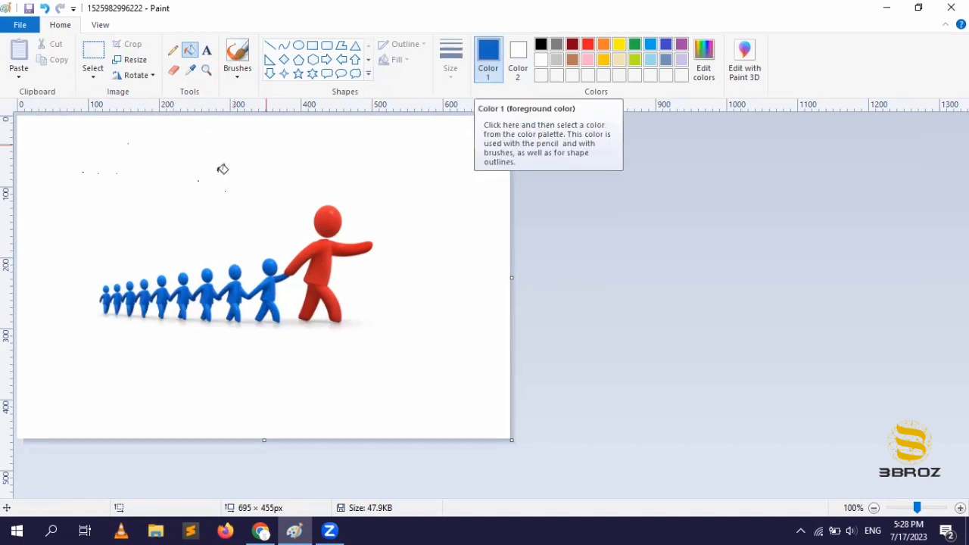
left_click(262, 147)
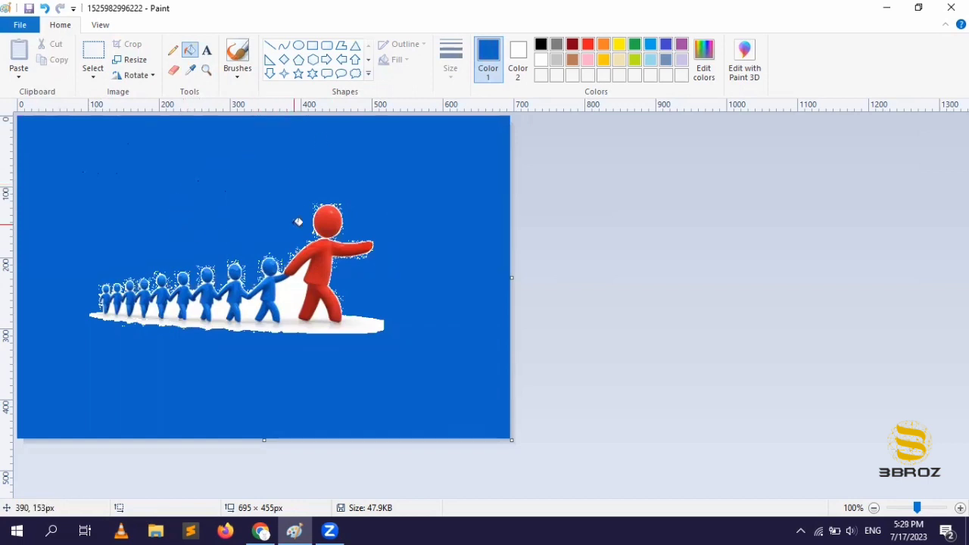
Step: Sample the red from the large figure's head and fill the blue background with it
left_click(191, 71)
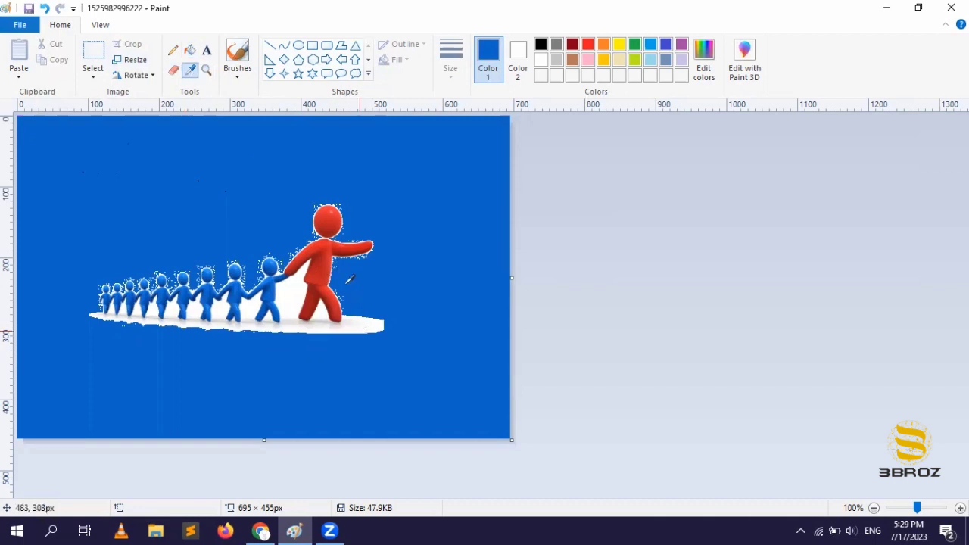
left_click(337, 216)
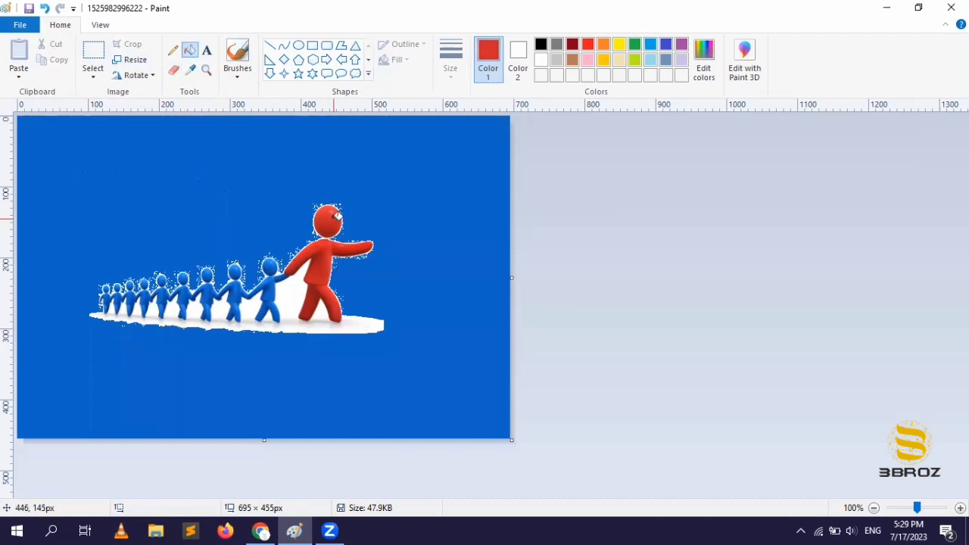
left_click(270, 156)
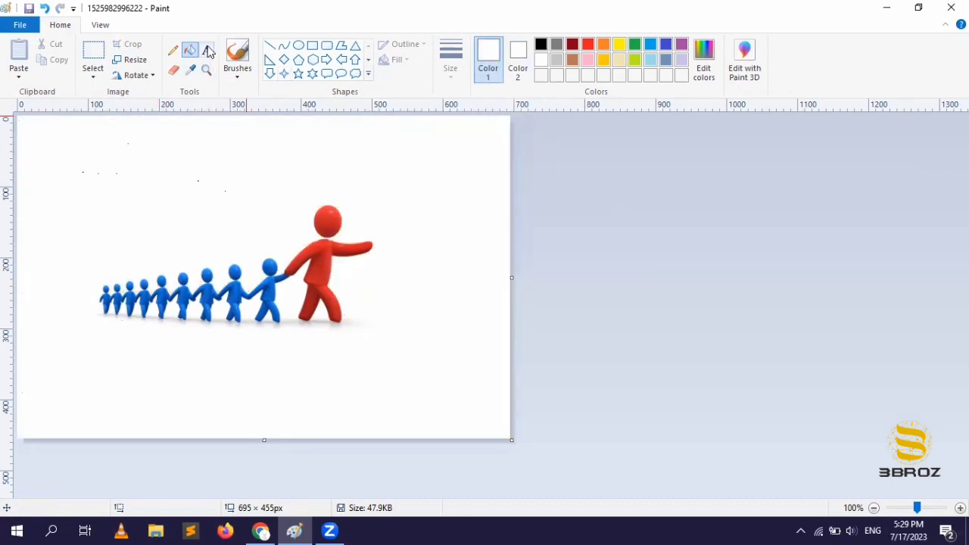
Step: Draw a text box about 238 × 80 px in the blank area above the blue figures
left_click(206, 50)
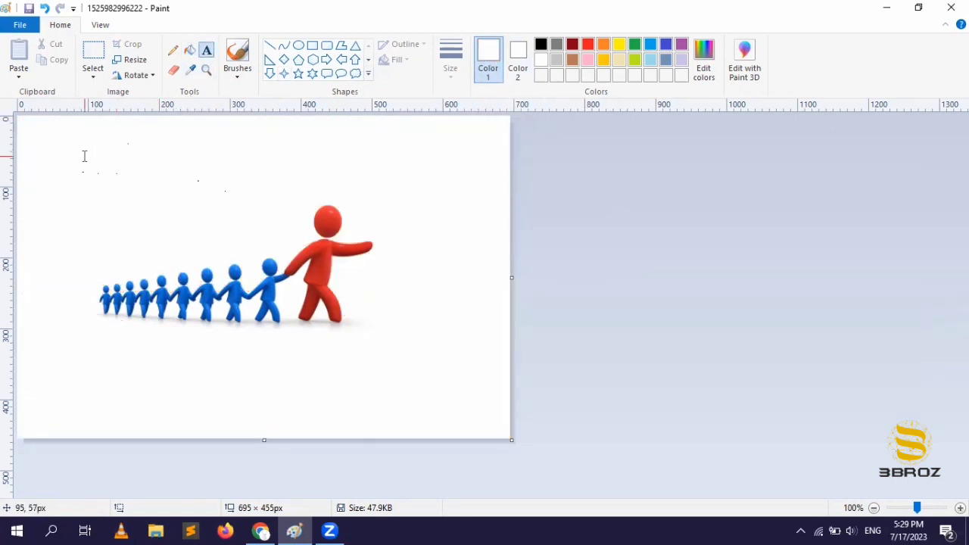
left_click_drag(69, 146, 260, 218)
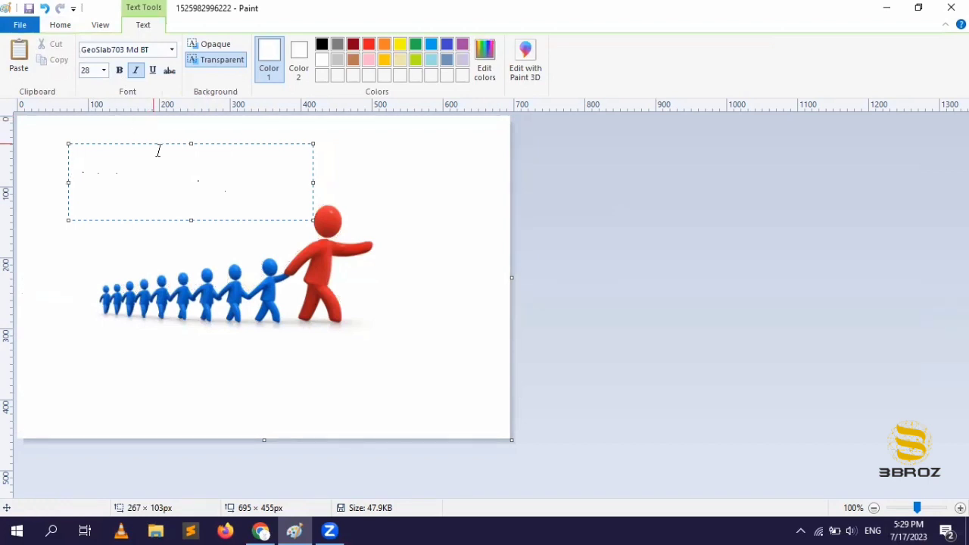
left_click(333, 174)
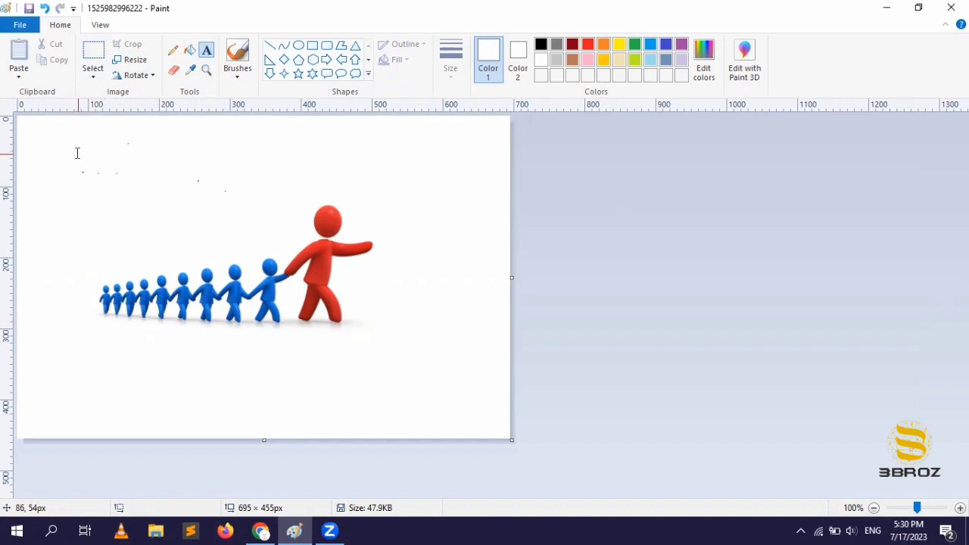
left_click_drag(76, 154, 247, 209)
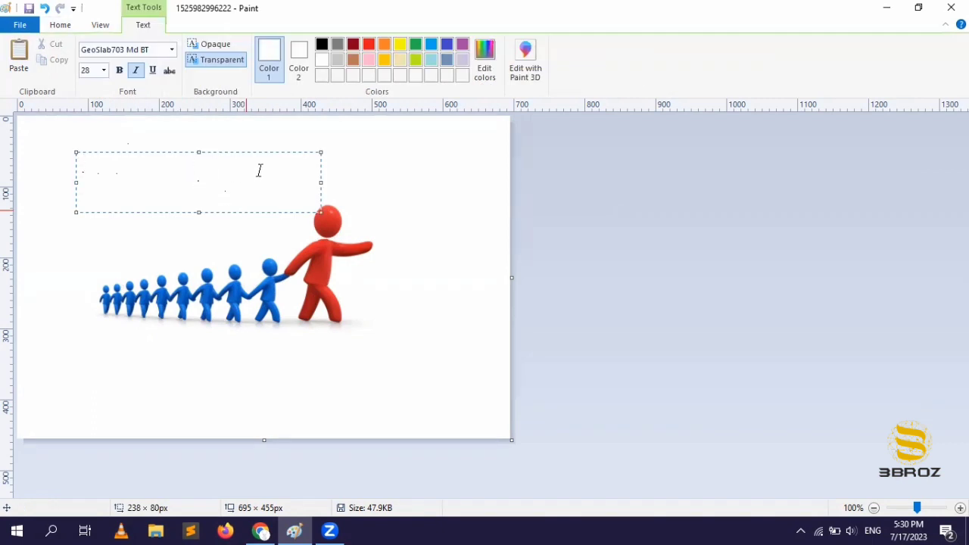
left_click(172, 51)
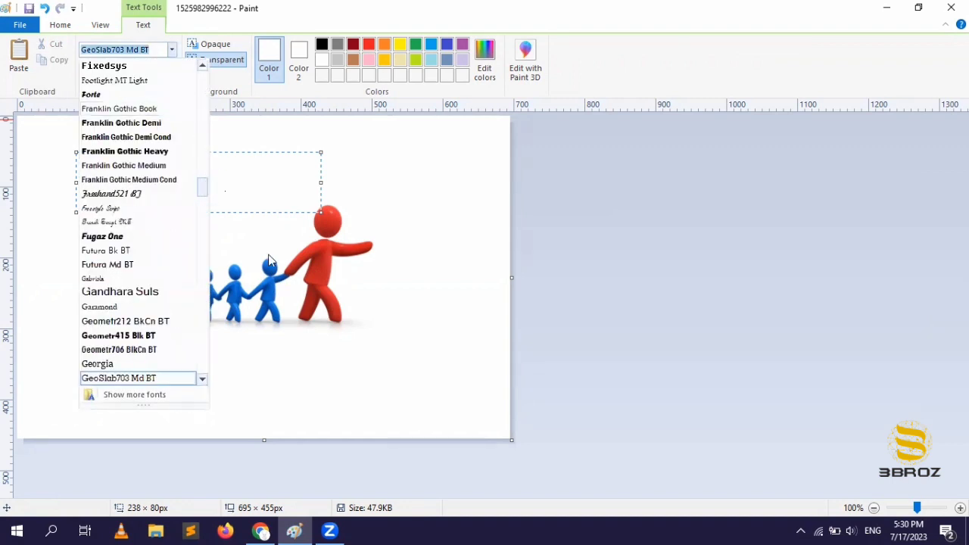
left_click(270, 177)
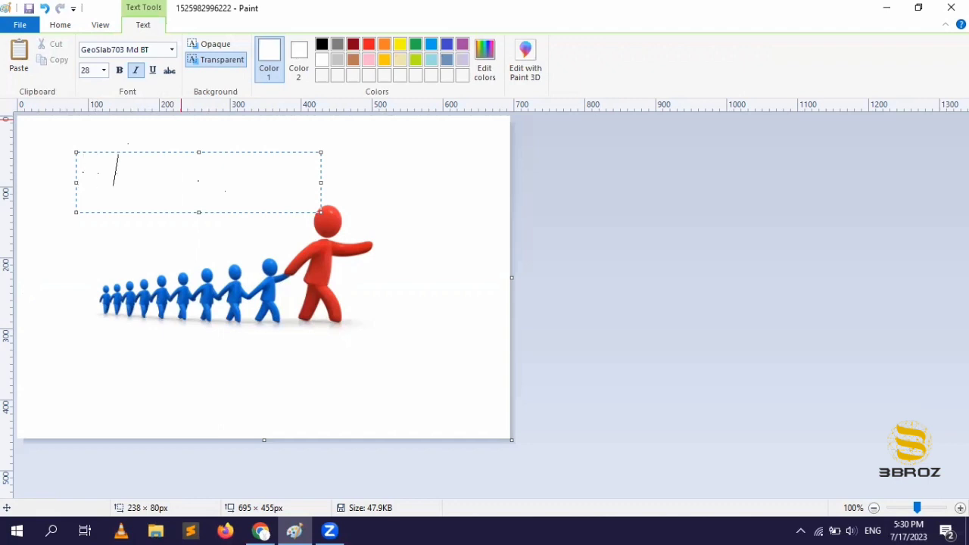
Step: Clear the text box, set the text colour to black and enter "walk in line"
key("BackSpace")
key("BackSpace")
left_click(322, 45)
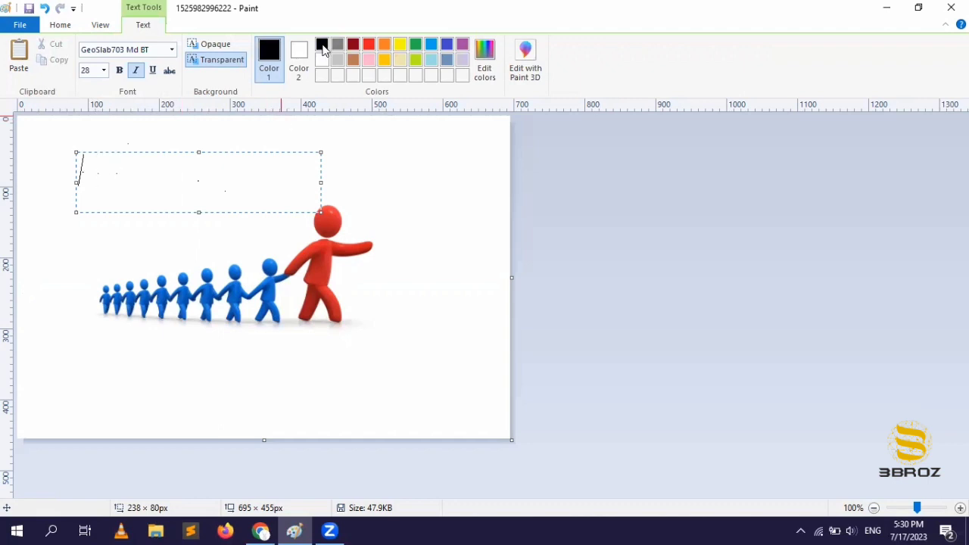
type("walk")
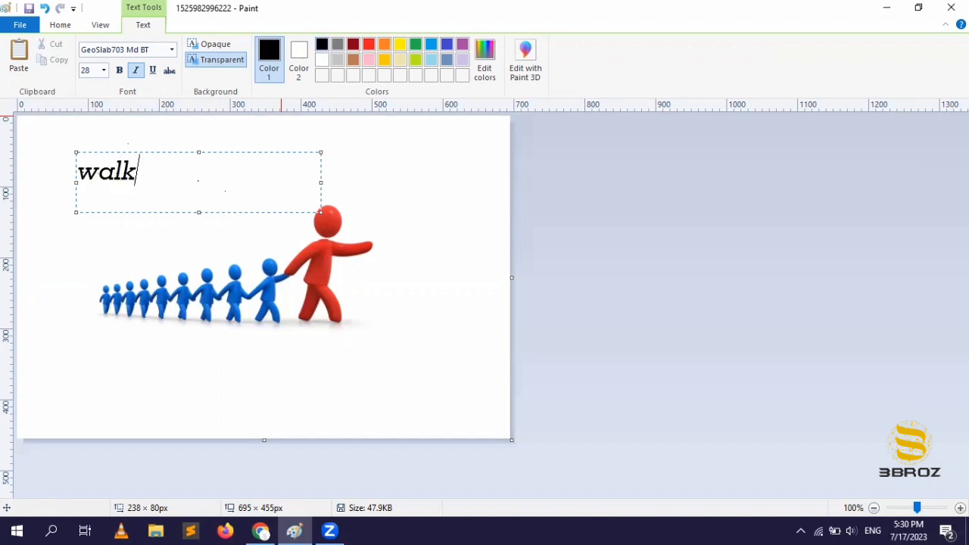
type(" in line")
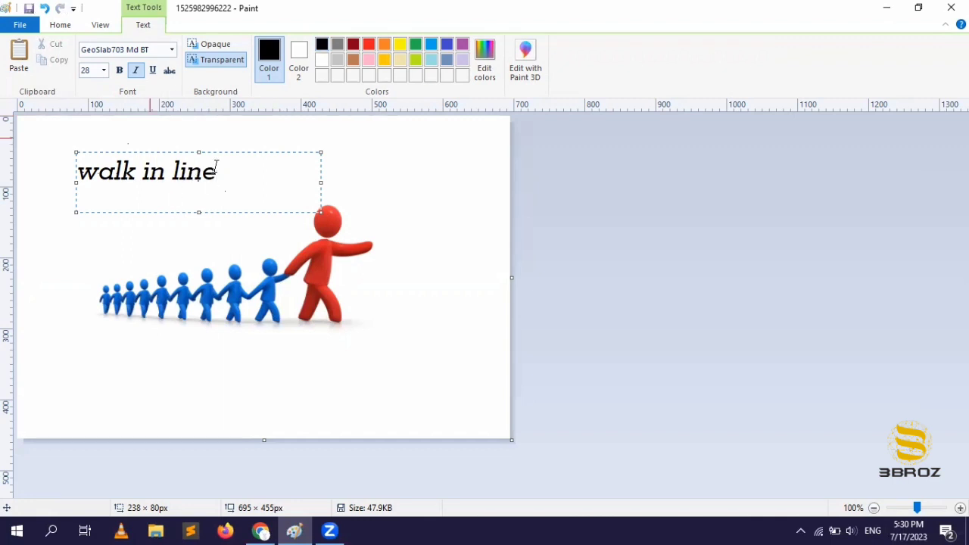
Step: Format "walk in line" as bold at size 18, without underline or italics
left_click_drag(218, 171, 78, 171)
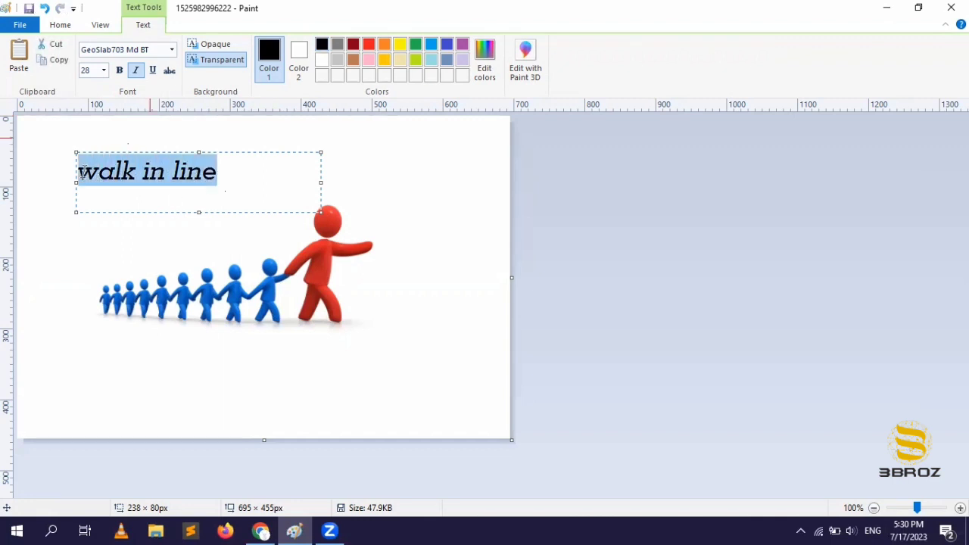
left_click(119, 70)
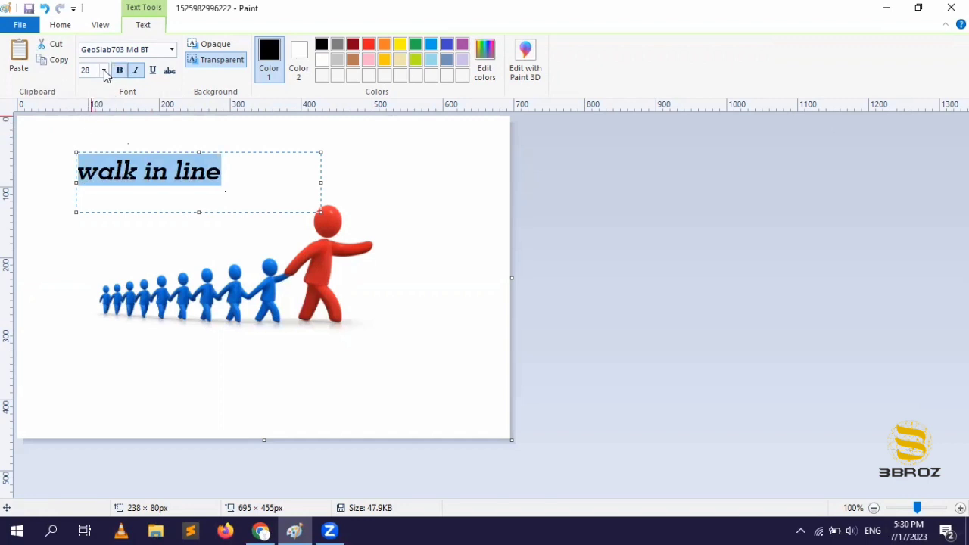
left_click(103, 70)
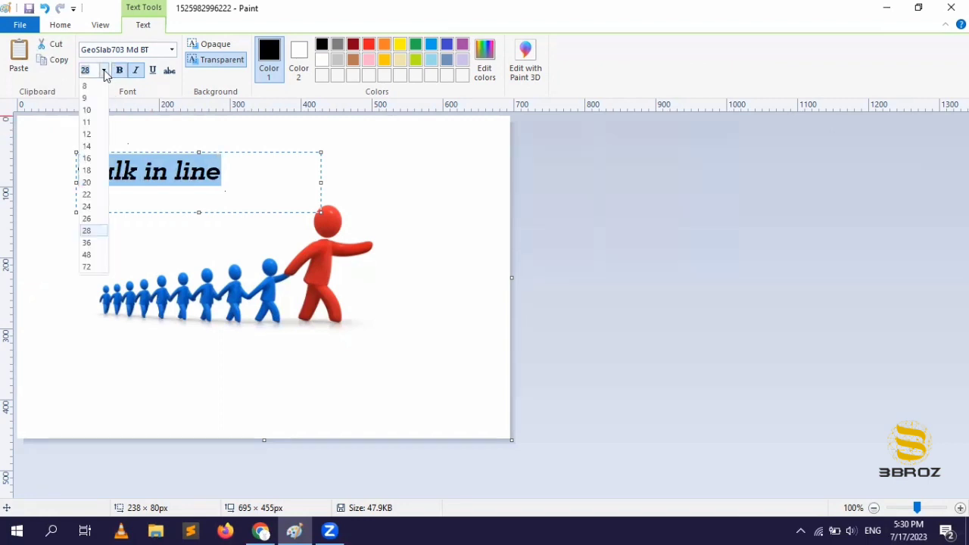
left_click(97, 170)
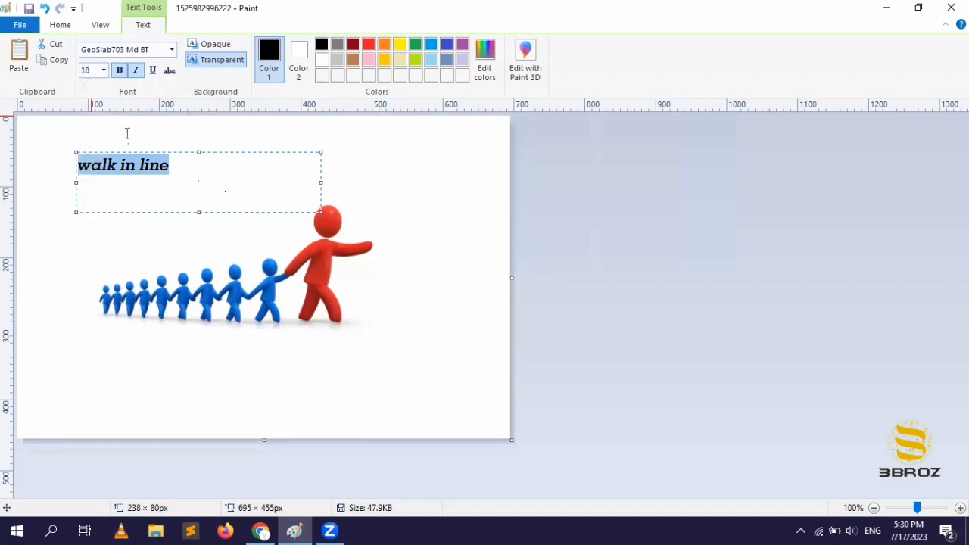
left_click(153, 75)
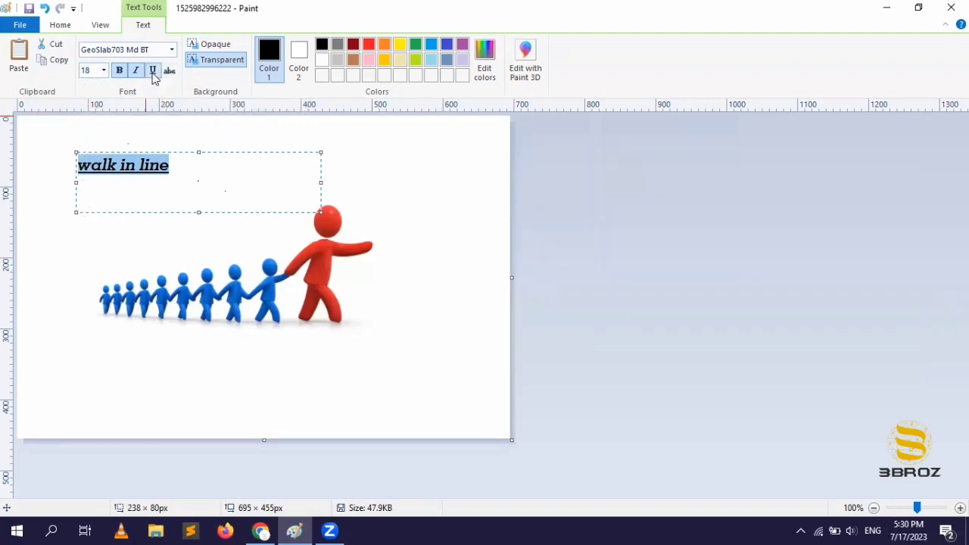
left_click(153, 75)
left_click(136, 73)
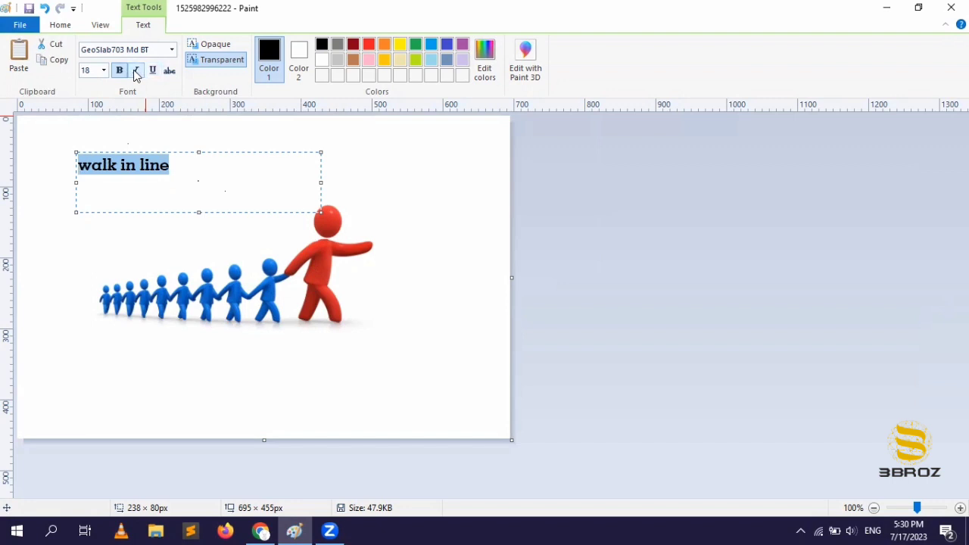
Step: Change the font of "walk in line" to Cinzel Black
left_click(172, 49)
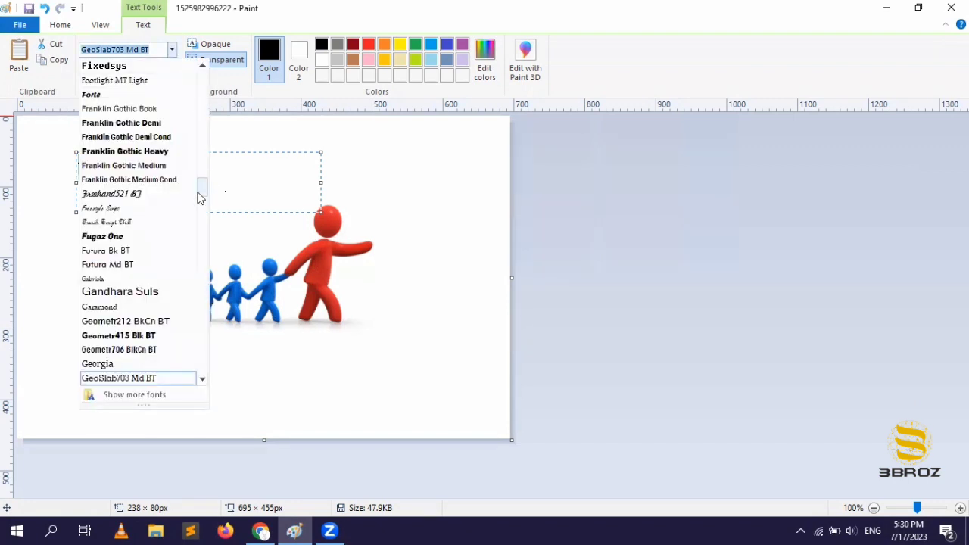
left_click_drag(201, 193, 198, 141)
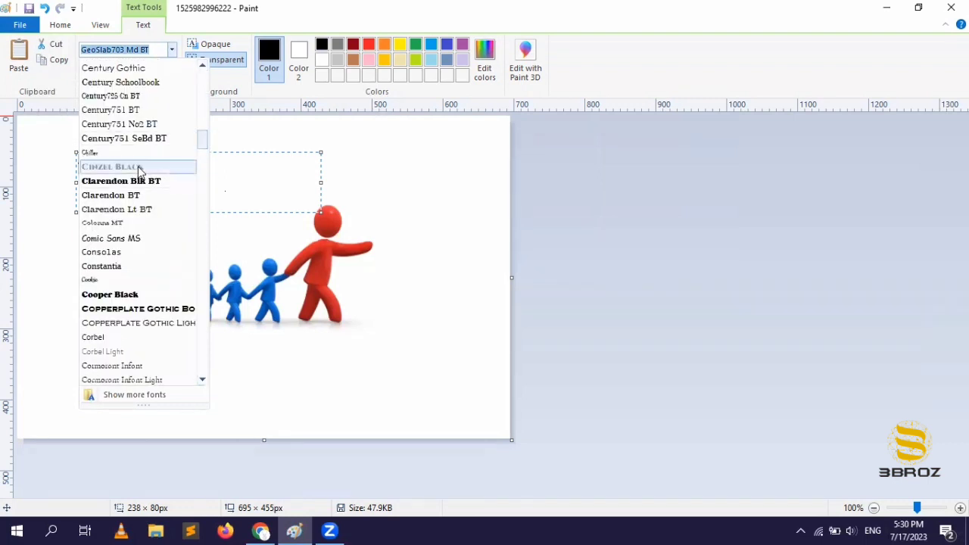
left_click(189, 165)
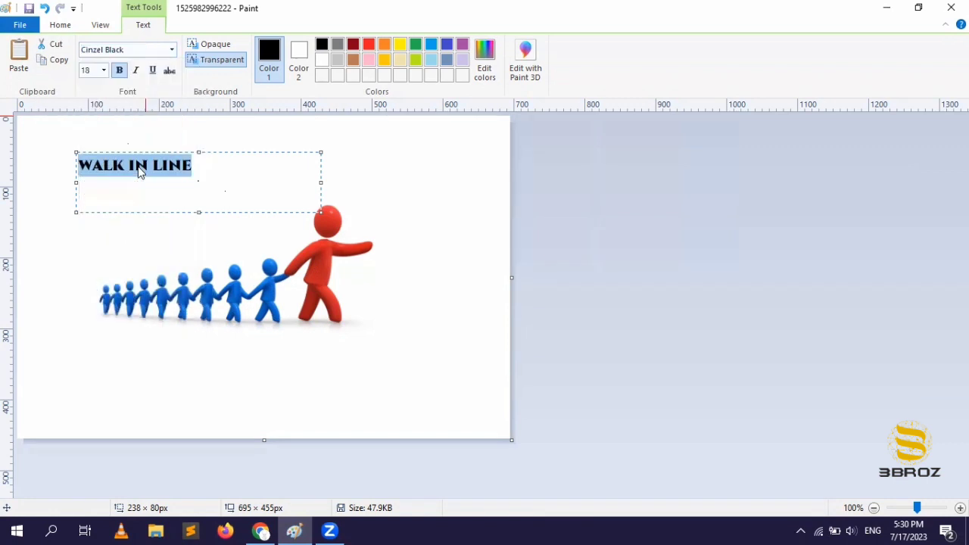
Step: Try the text box over the figures with an opaque background, and return it to the blank area above them with a transparent background
left_click(215, 45)
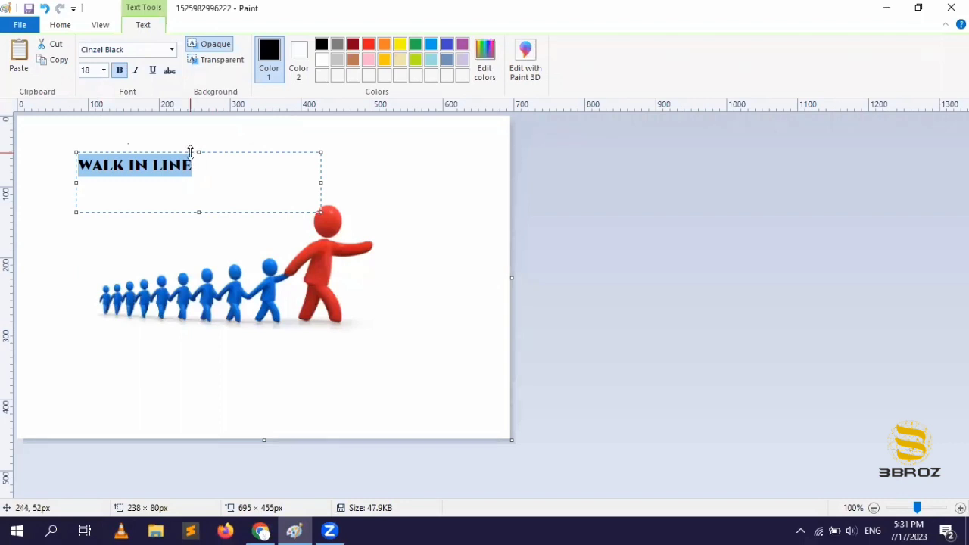
left_click_drag(214, 162, 224, 175)
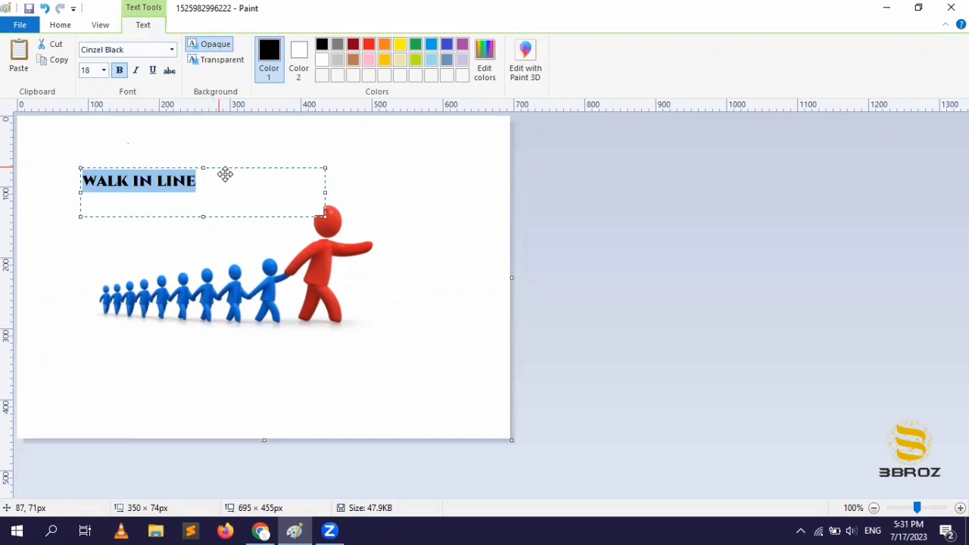
left_click_drag(225, 174, 313, 234)
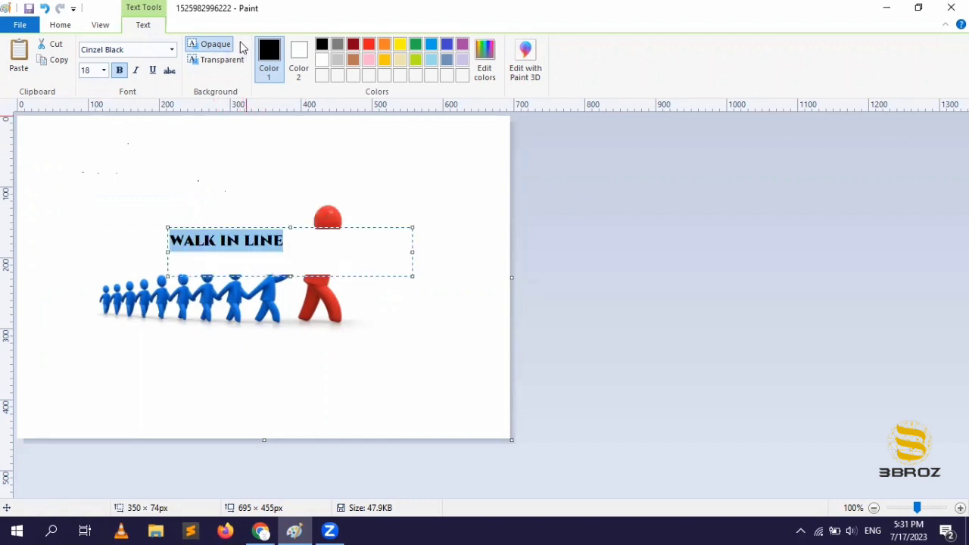
left_click(231, 62)
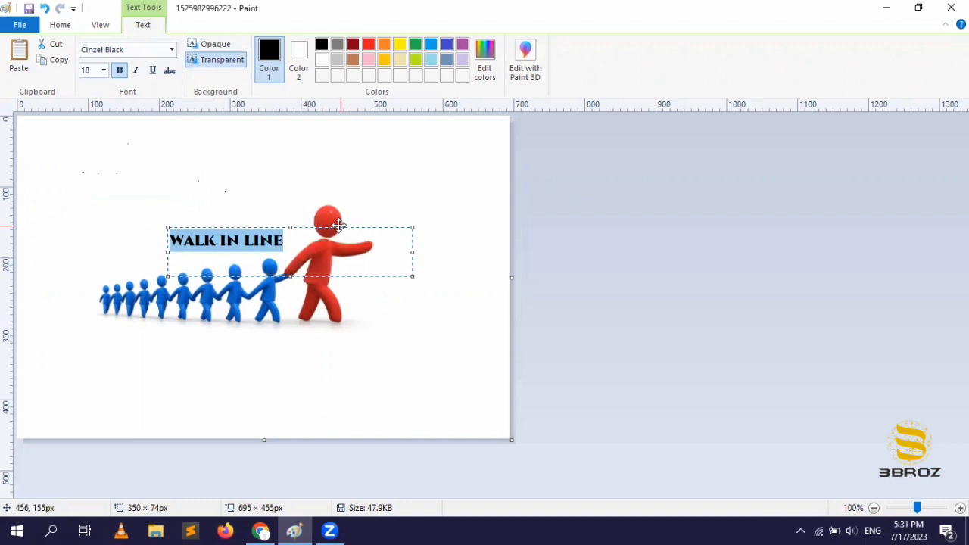
left_click_drag(338, 225, 218, 149)
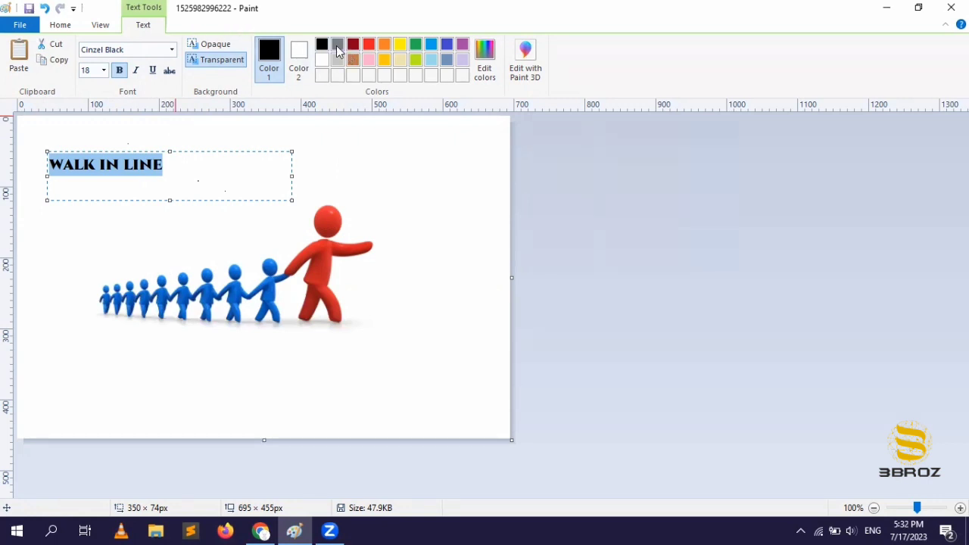
Step: Try red on "walk in line", set the text colour to yellow and commit the text to the picture
left_click(370, 45)
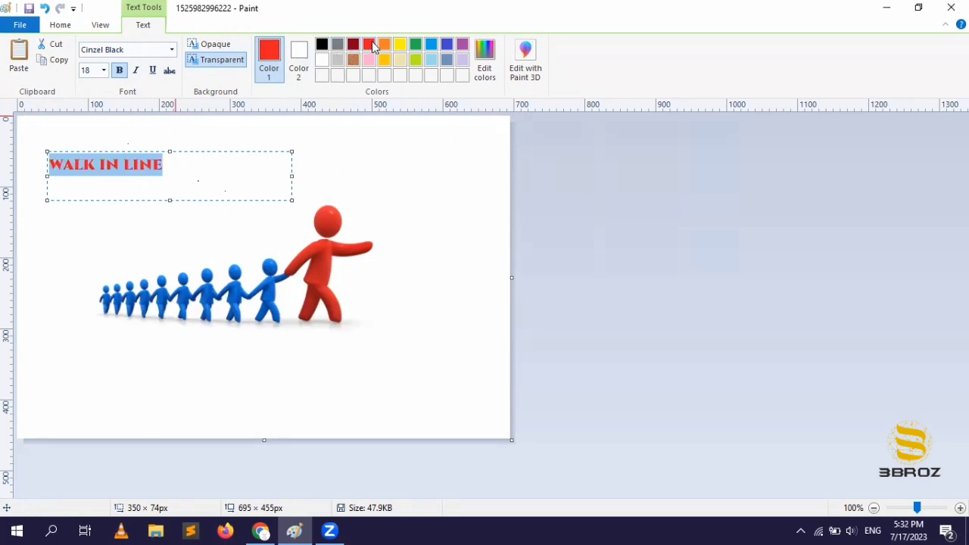
left_click(400, 45)
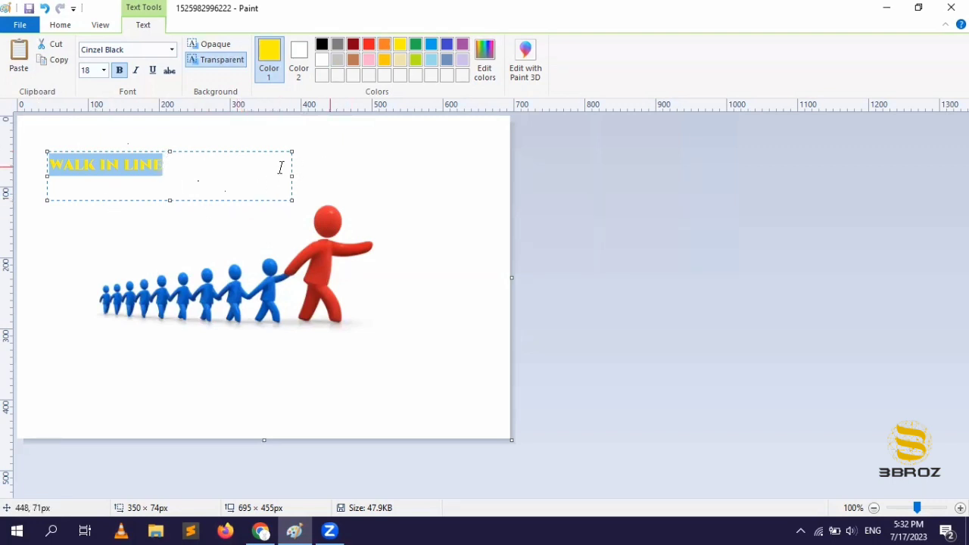
left_click(381, 159)
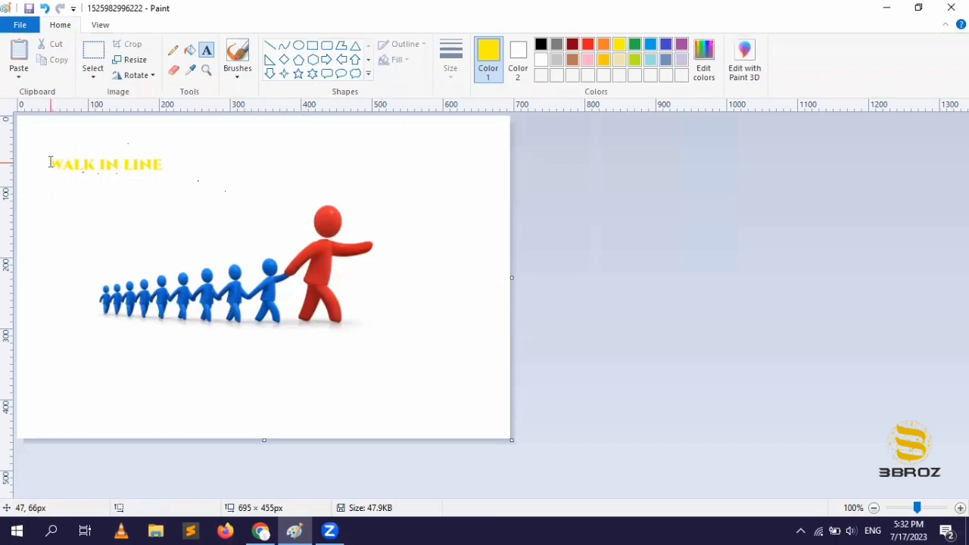
Step: Try to reopen the committed text by drawing a text box over it, and discard the empty box
left_click_drag(50, 162, 220, 146)
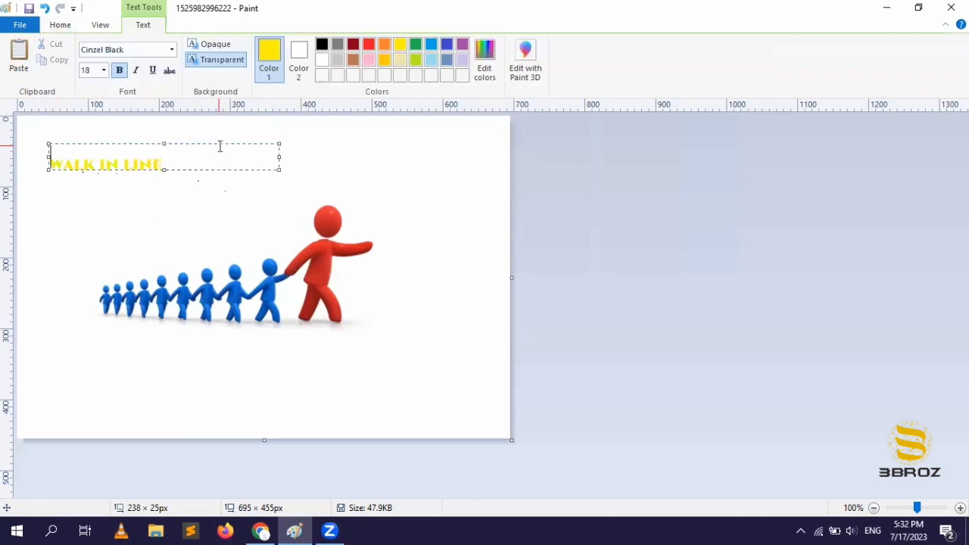
left_click(162, 190)
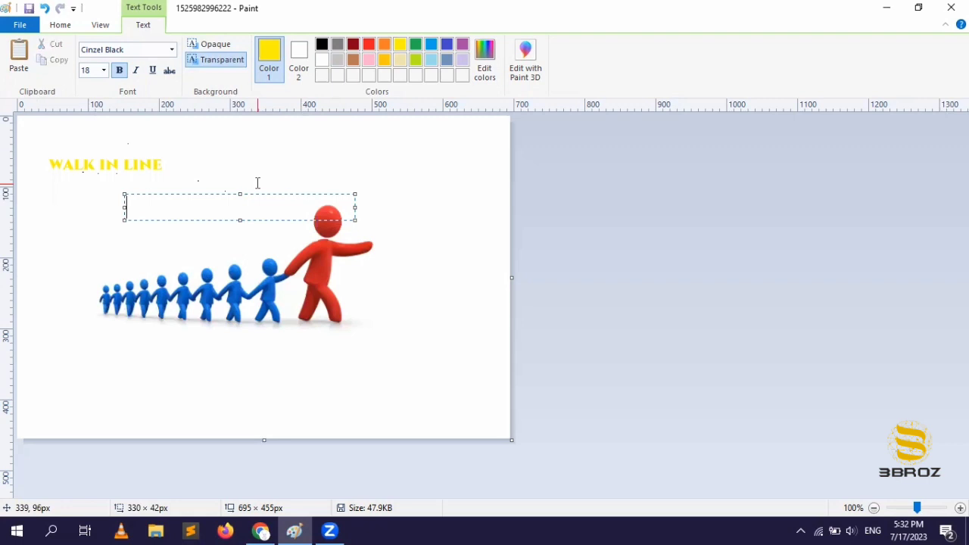
left_click(436, 186)
Step: Select a rectangular area about 203 × 50 px around the yellow text and move it above the red figure's head
left_click(95, 51)
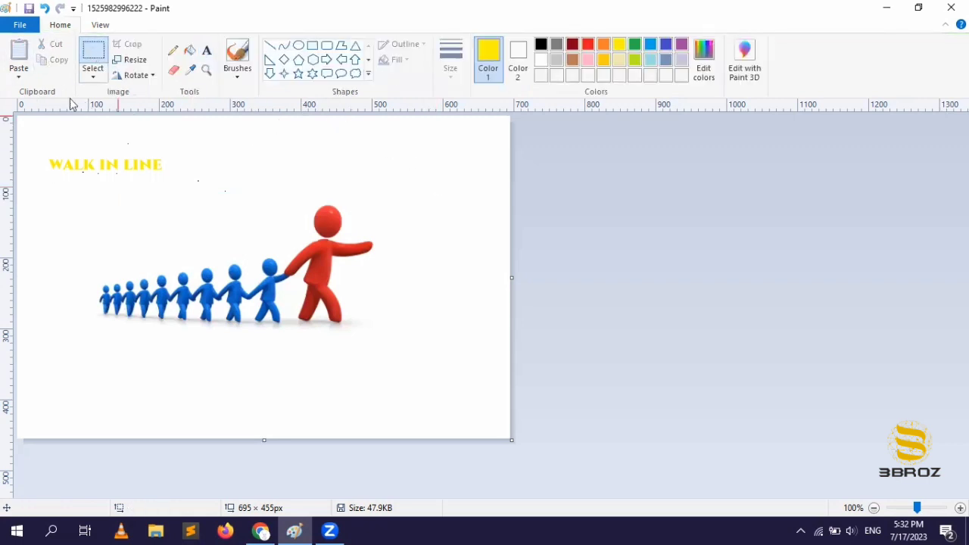
left_click_drag(41, 146, 184, 179)
left_click_drag(150, 151, 363, 160)
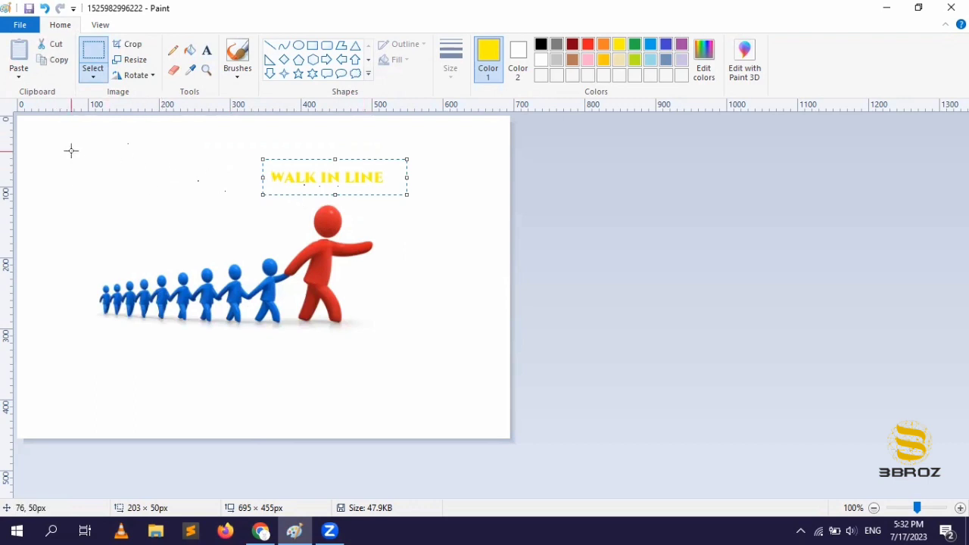
Step: Select the blank area the text was moved from, about 152 × 60 px, and clear the selection
left_click_drag(71, 151, 178, 196)
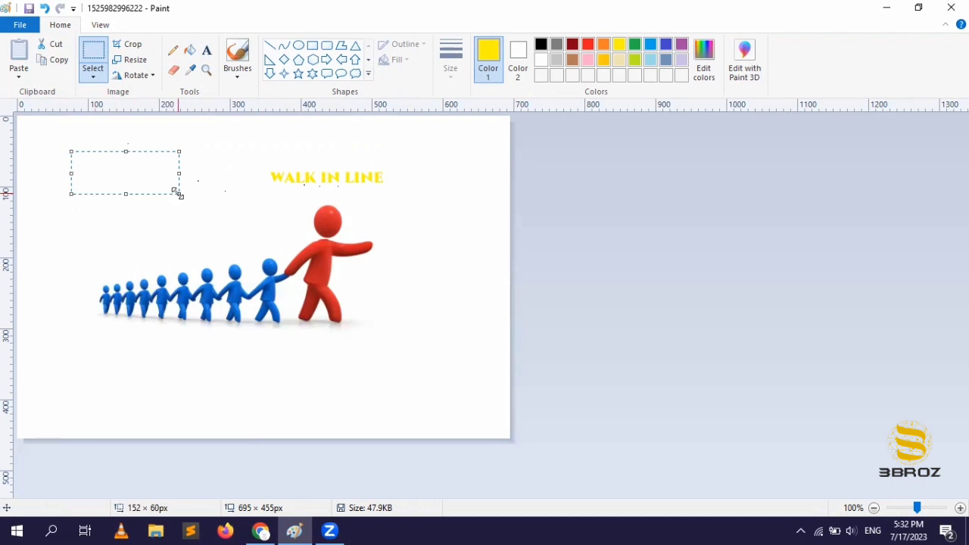
left_click(209, 221)
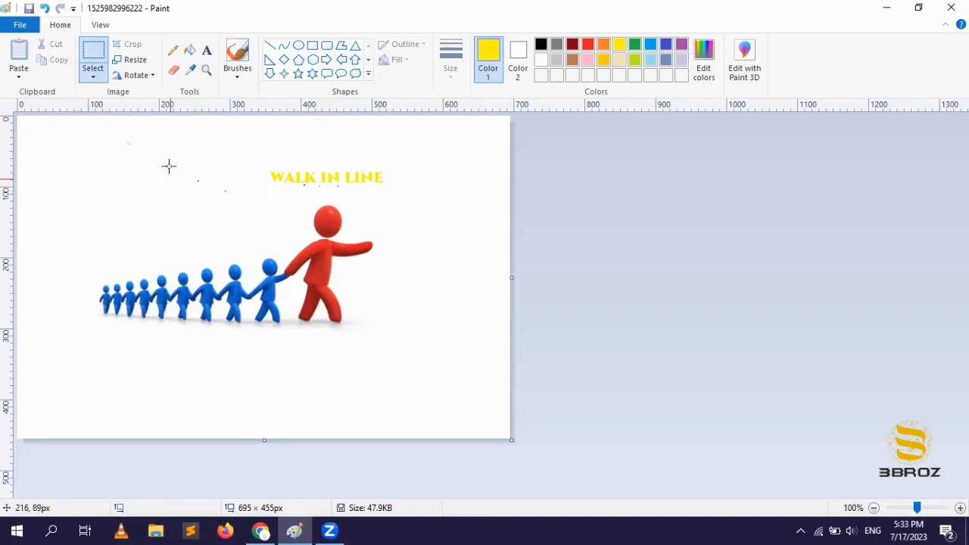
left_click(94, 52)
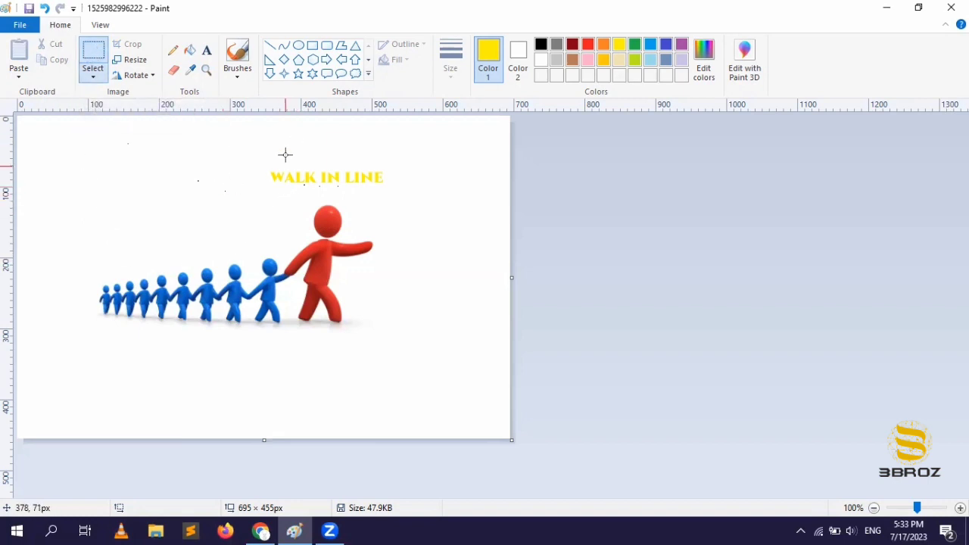
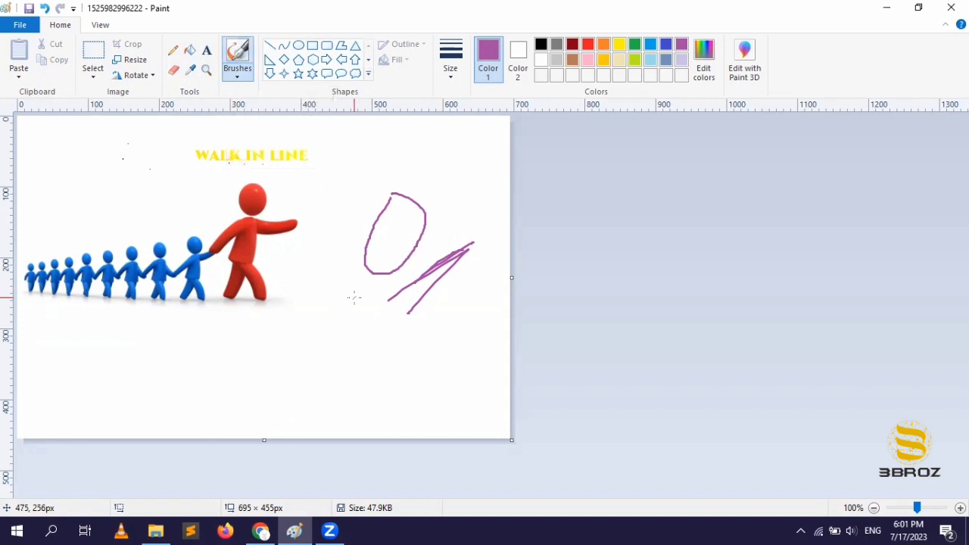
Step: Paint more purple calligraphy strokes in the blank area below and beside the red figure
left_click_drag(354, 296, 295, 349)
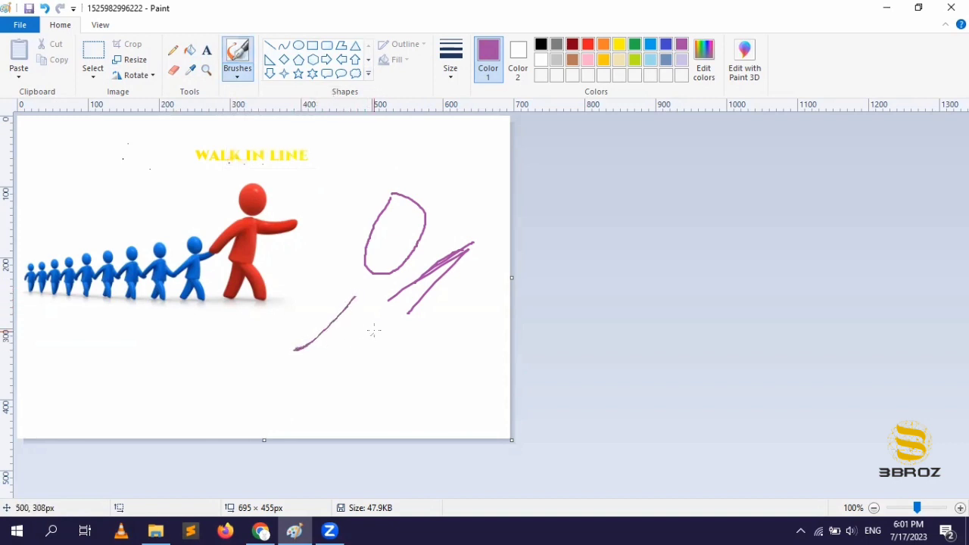
mouse_move(369, 337)
left_mouse_down()
mouse_move(354, 367)
mouse_move(324, 383)
mouse_move(305, 380)
mouse_move(278, 348)
left_mouse_up()
left_click_drag(285, 389, 293, 392)
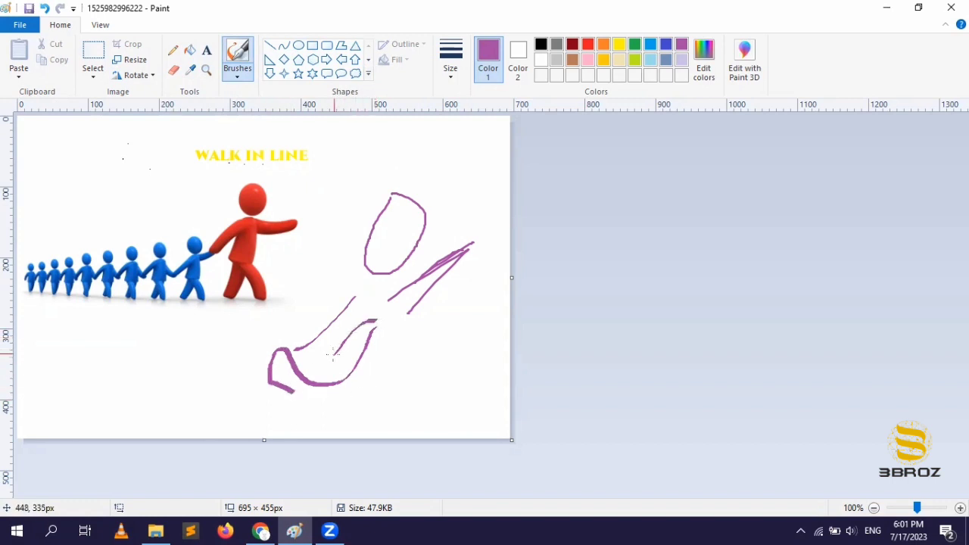
Step: Paint purple strokes with Calligraphy brush 2 above the drawn oval and a V shape and short line below the blue figures
left_click(238, 73)
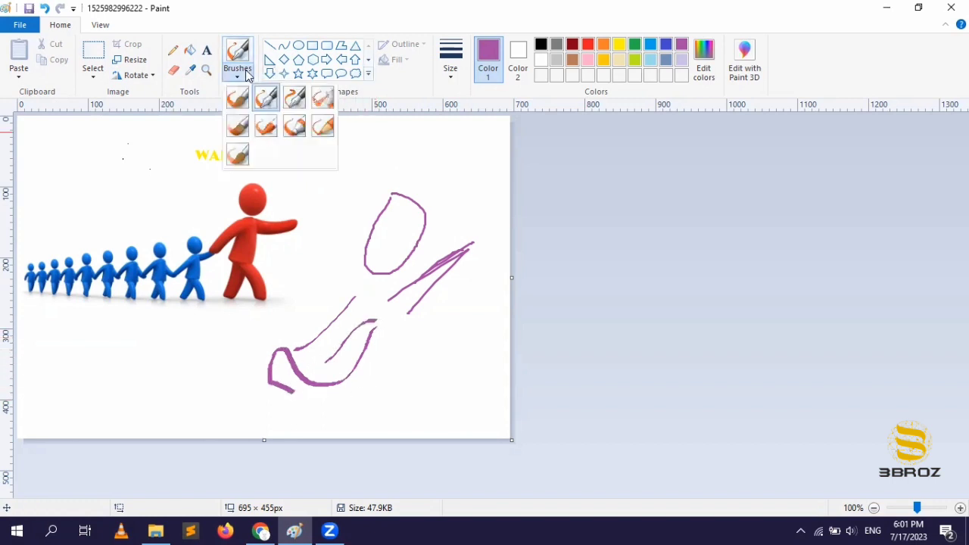
left_click(294, 102)
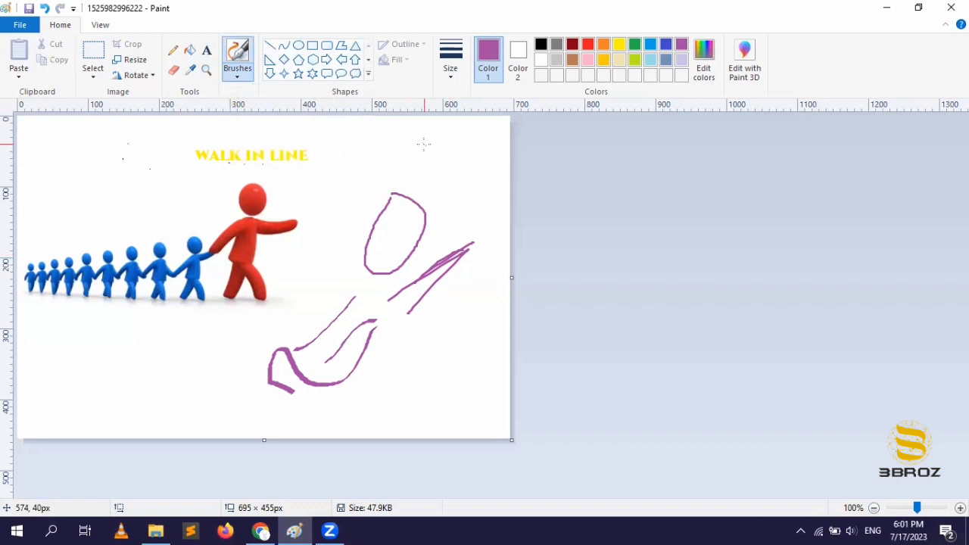
mouse_move(413, 144)
left_mouse_down()
mouse_move(384, 179)
mouse_move(354, 188)
left_mouse_up()
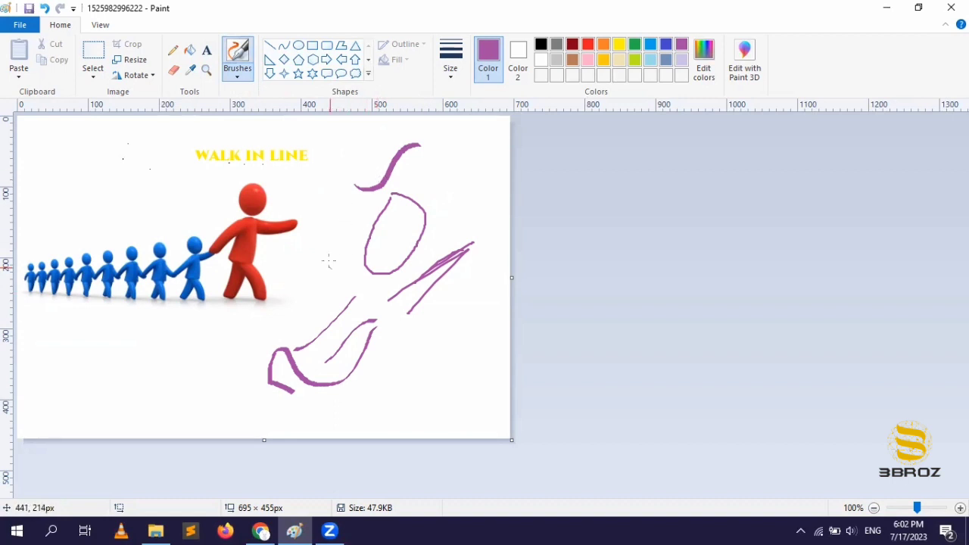
mouse_move(182, 360)
left_mouse_down()
mouse_move(138, 427)
mouse_move(184, 382)
mouse_move(231, 366)
left_mouse_up()
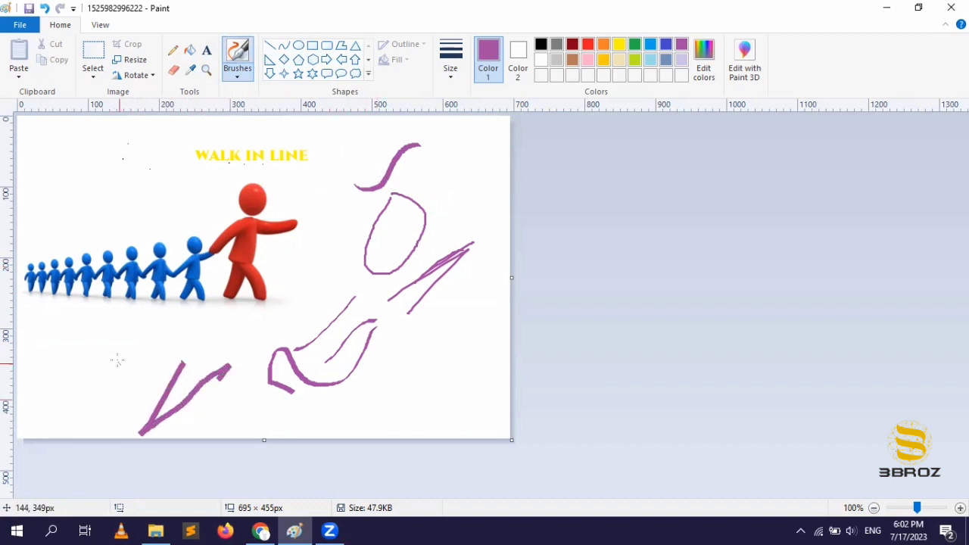
left_click_drag(108, 352, 160, 371)
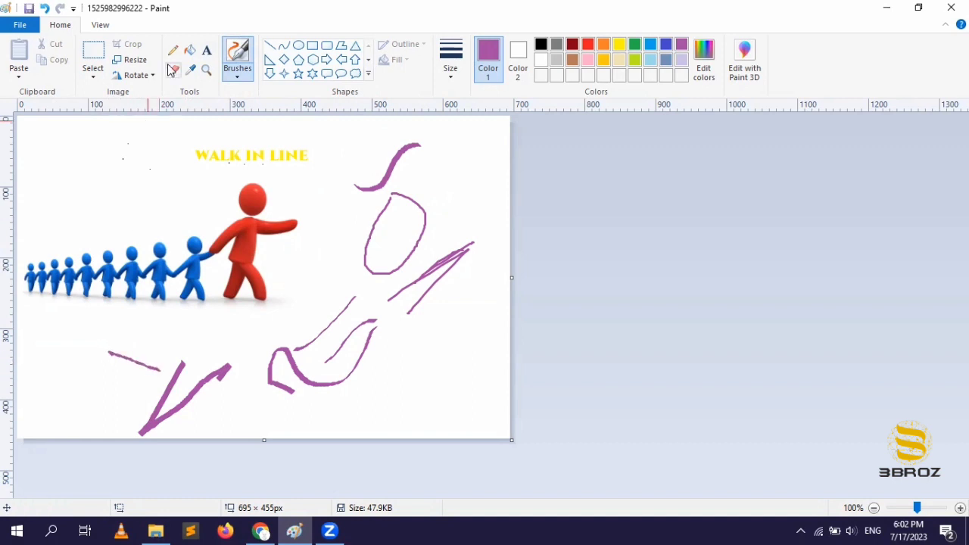
Step: Spray a purple squiggle with the Airbrush in the blank lower-right corner of the picture
left_click(240, 78)
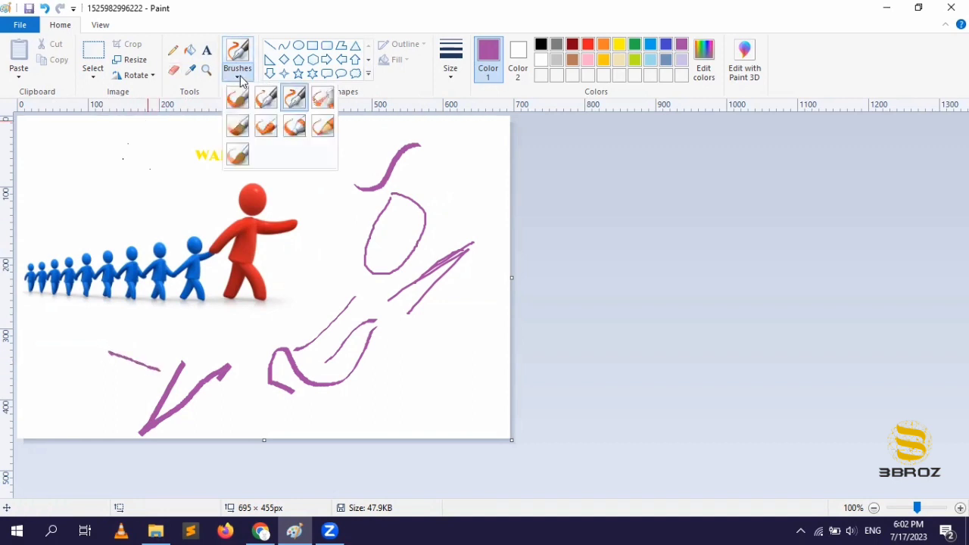
left_click(321, 103)
mouse_move(461, 344)
left_mouse_down()
mouse_move(399, 354)
mouse_move(405, 400)
mouse_move(436, 394)
mouse_move(446, 377)
mouse_move(439, 364)
mouse_move(416, 364)
mouse_move(417, 350)
mouse_move(459, 314)
mouse_move(424, 308)
mouse_move(459, 319)
left_mouse_up()
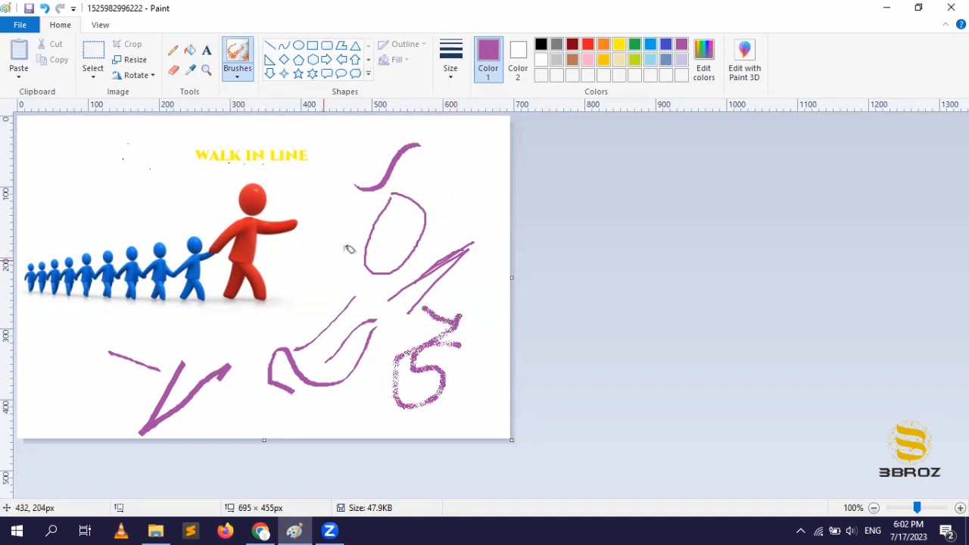
Step: Paint purple Oil brush strokes in the lower-left corner of the picture and above the blue figures
left_click(237, 76)
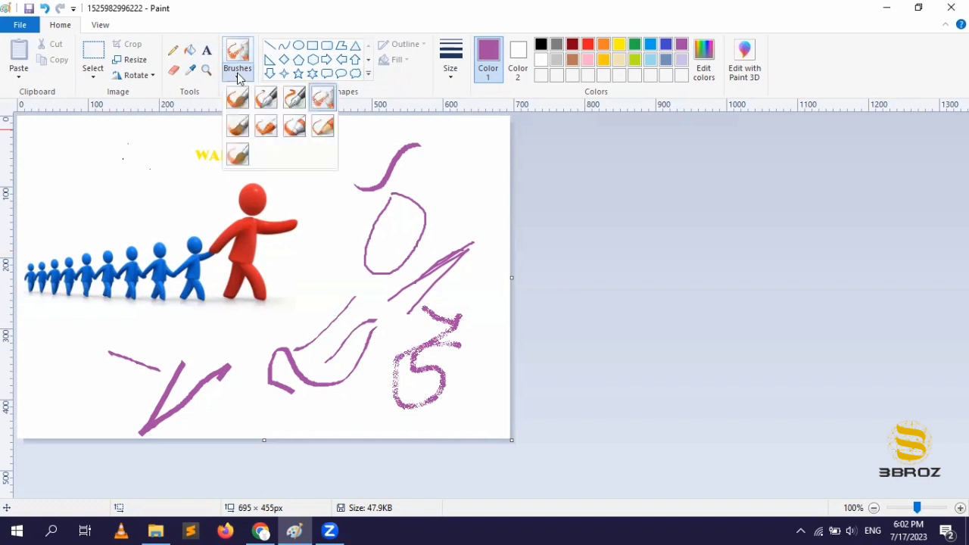
left_click(240, 130)
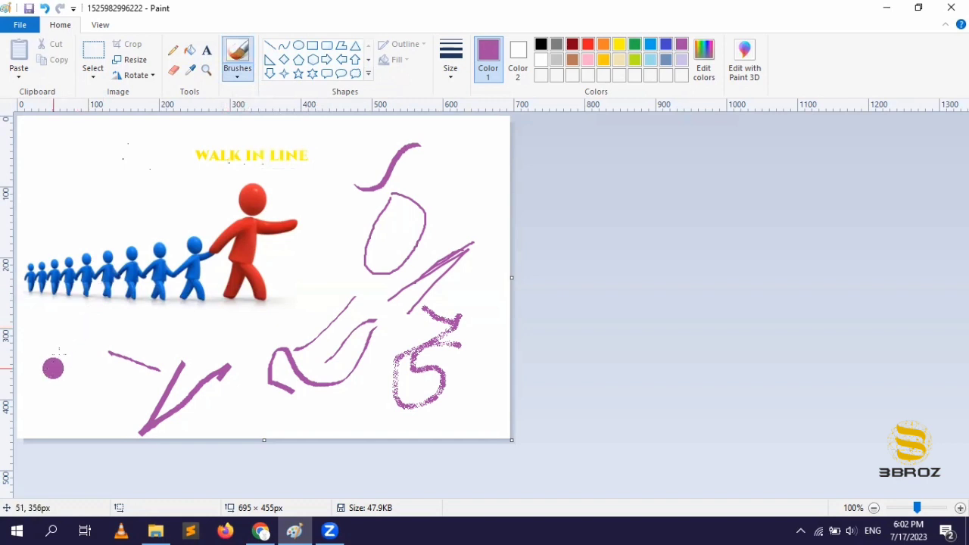
mouse_move(69, 338)
left_mouse_down()
mouse_move(32, 366)
mouse_move(33, 377)
mouse_move(87, 384)
left_mouse_up()
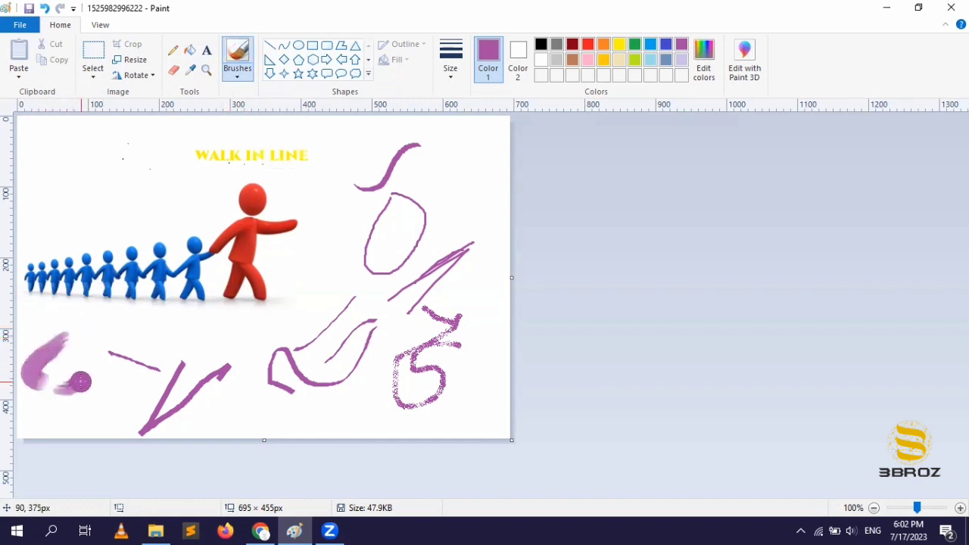
mouse_move(34, 178)
left_mouse_down()
mouse_move(96, 147)
mouse_move(145, 153)
left_mouse_up()
left_click_drag(46, 186, 123, 170)
mouse_move(54, 201)
left_mouse_down()
mouse_move(119, 199)
mouse_move(134, 188)
mouse_move(108, 178)
mouse_move(108, 166)
mouse_move(183, 157)
left_mouse_up()
mouse_move(75, 217)
left_mouse_down()
mouse_move(126, 222)
mouse_move(174, 200)
mouse_move(193, 140)
left_mouse_up()
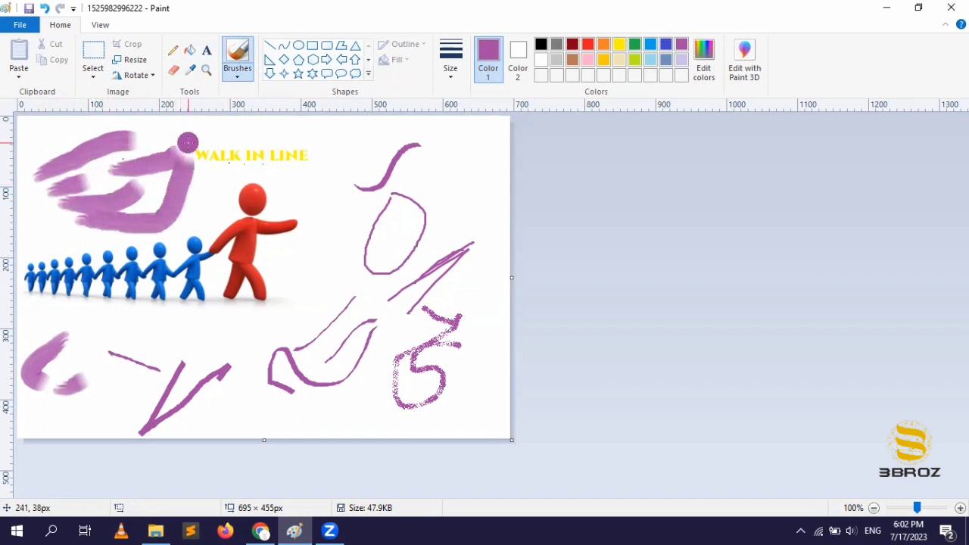
Step: Scribble a dense purple patch with the Crayon brush beside the yellow text
left_click(239, 73)
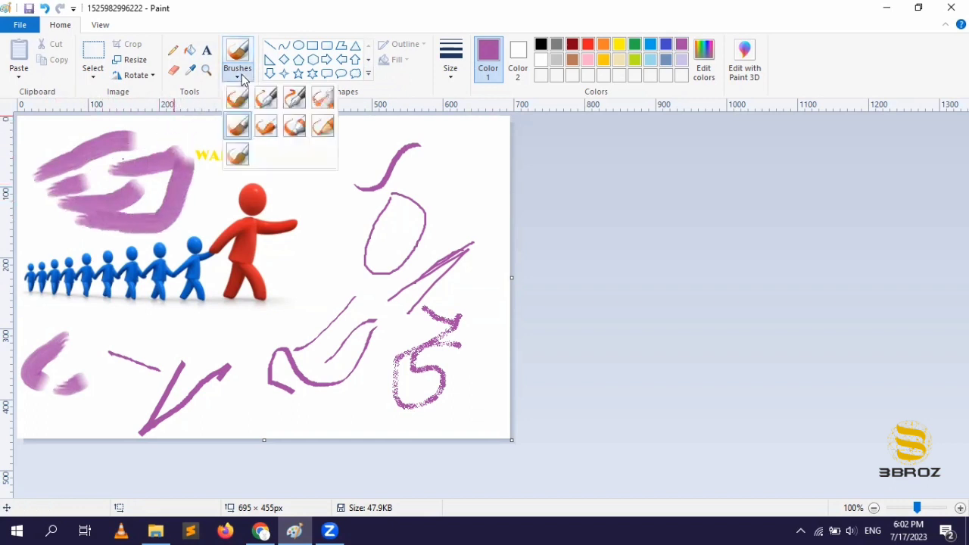
left_click(270, 131)
mouse_move(318, 155)
left_mouse_down()
mouse_move(316, 184)
mouse_move(358, 127)
mouse_move(310, 212)
mouse_move(375, 136)
mouse_move(301, 209)
mouse_move(380, 146)
mouse_move(324, 213)
left_mouse_up()
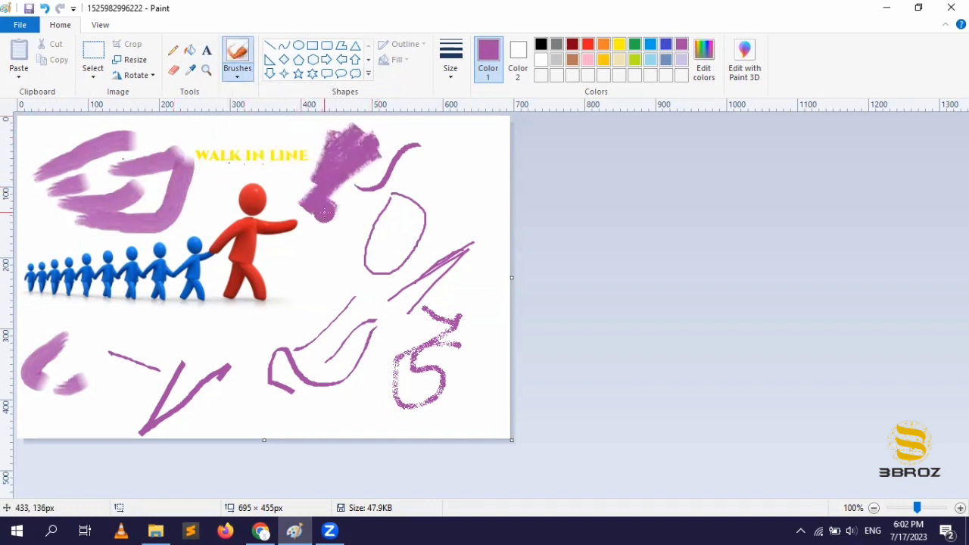
Step: Scribble a purple patch with the Marker brush near the picture's upper-right corner
left_click(237, 74)
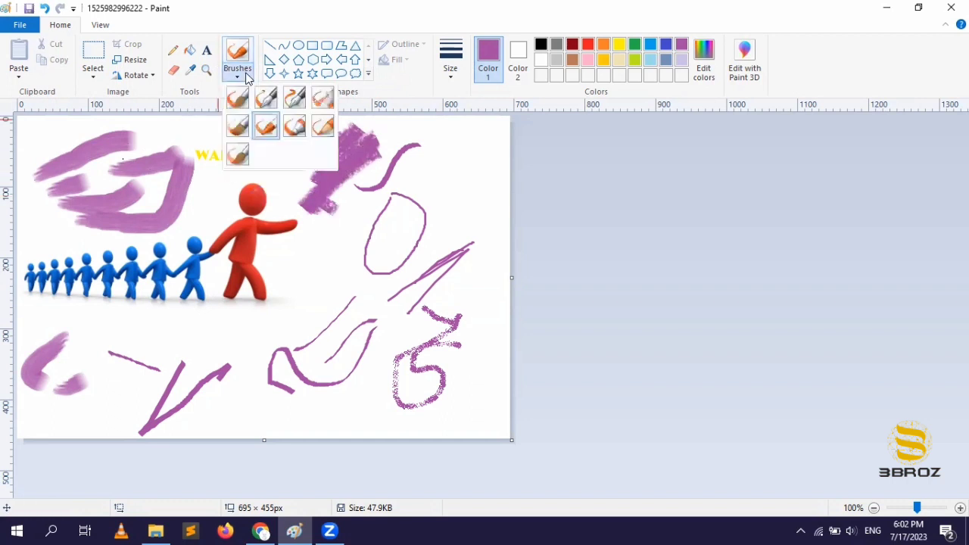
left_click(296, 133)
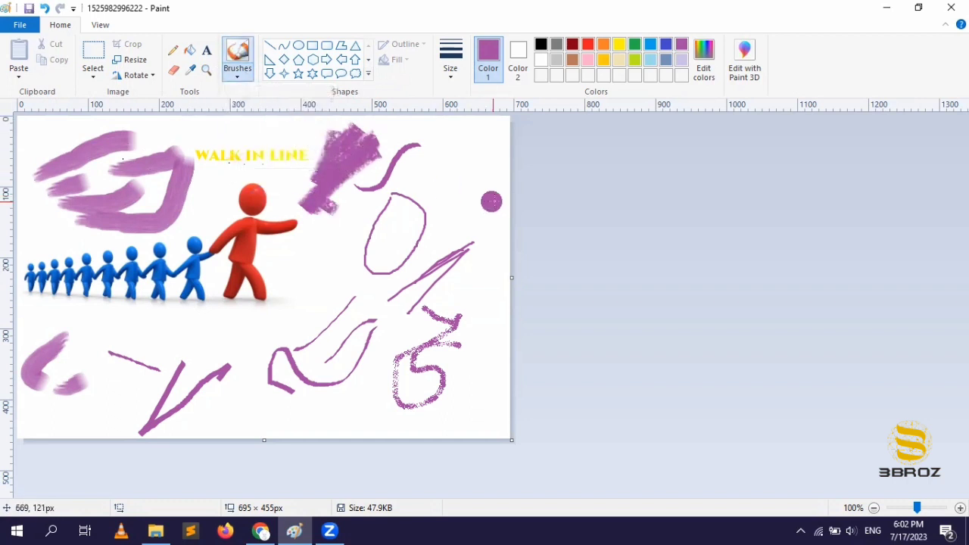
mouse_move(474, 174)
left_mouse_down()
mouse_move(450, 192)
mouse_move(474, 154)
mouse_move(436, 180)
mouse_move(459, 152)
mouse_move(432, 185)
mouse_move(498, 164)
mouse_move(446, 210)
mouse_move(501, 185)
left_mouse_up()
Step: Paint overlapping purple Watercolor brush strokes below the red figure's outstretched arm
left_click(243, 79)
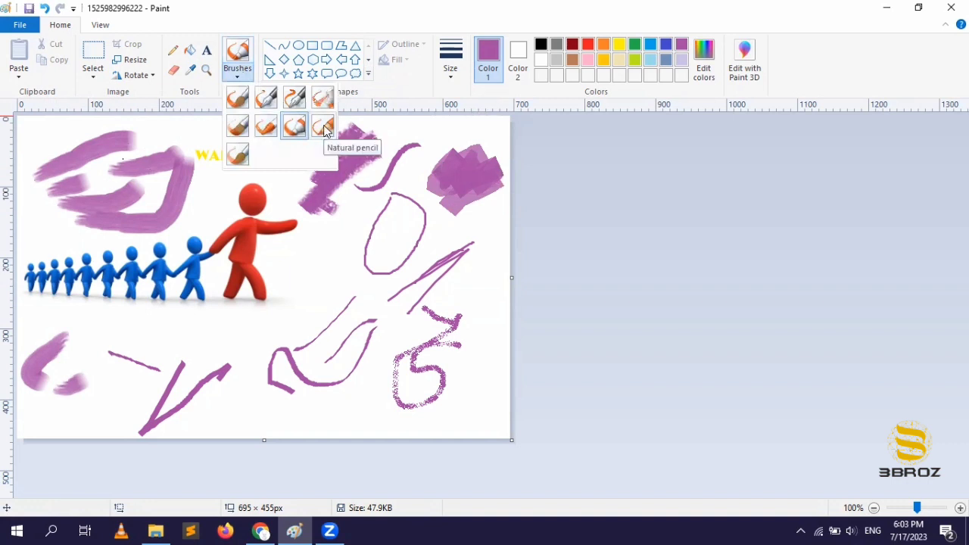
left_click(237, 157)
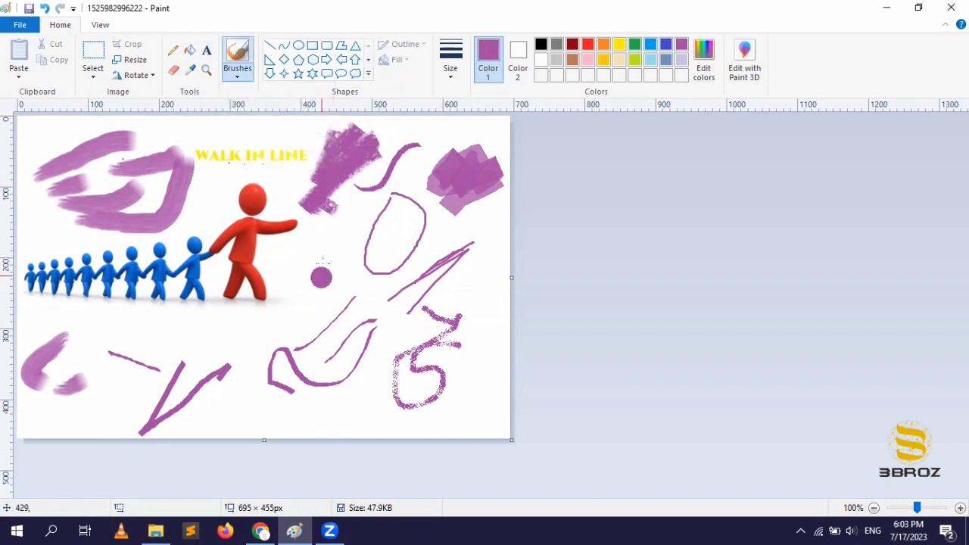
mouse_move(312, 287)
left_mouse_down()
mouse_move(354, 277)
mouse_move(292, 331)
mouse_move(359, 309)
mouse_move(322, 295)
mouse_move(318, 269)
mouse_move(337, 325)
mouse_move(242, 371)
mouse_move(239, 362)
left_mouse_up()
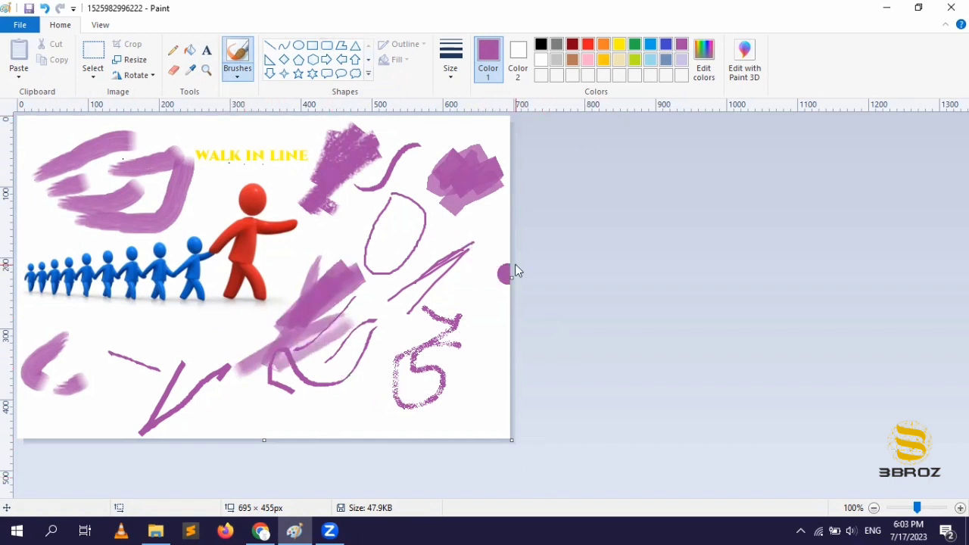
Step: Widen the canvas to about 1205 × 455 px and draw a rounded rectangle about 242 × 179 px in the added area
left_click_drag(512, 277, 875, 282)
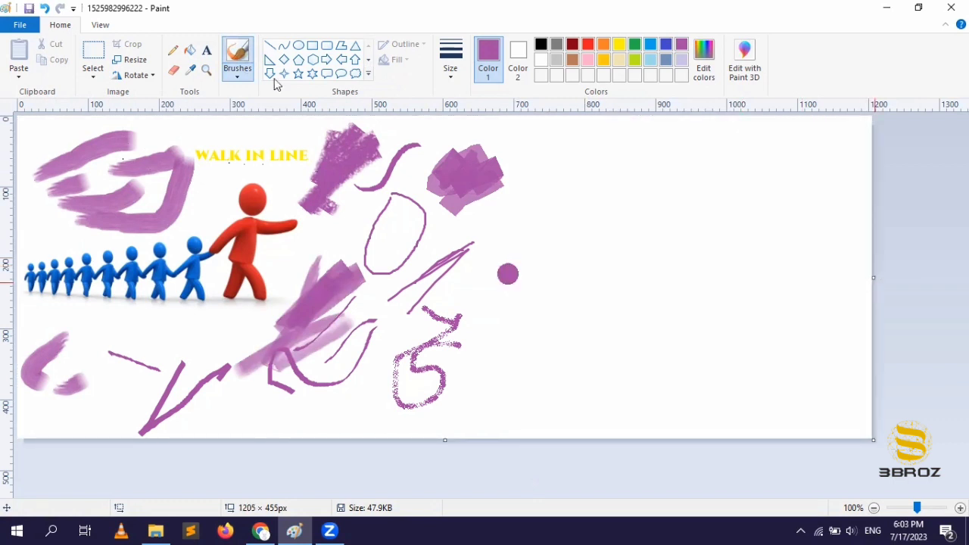
left_click(369, 78)
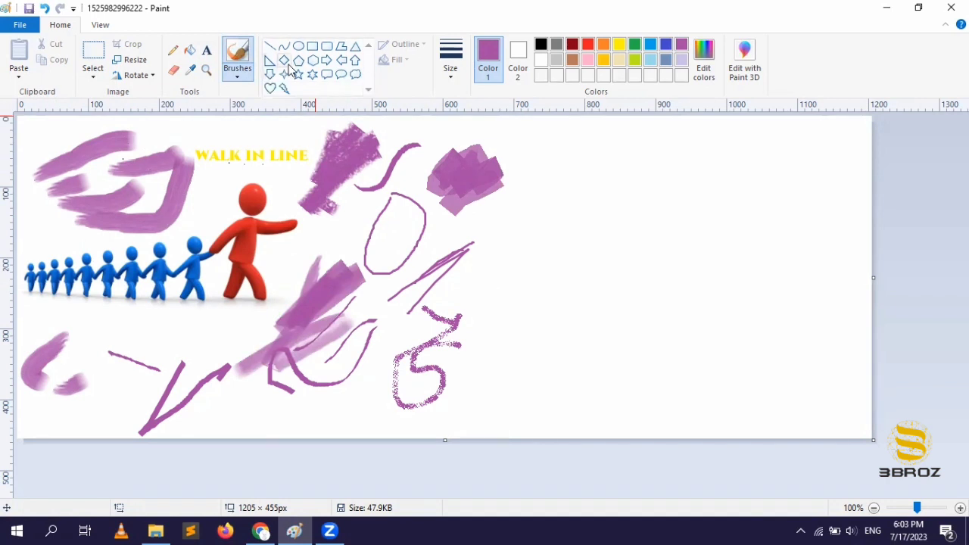
left_click(329, 48)
left_click_drag(564, 151, 735, 278)
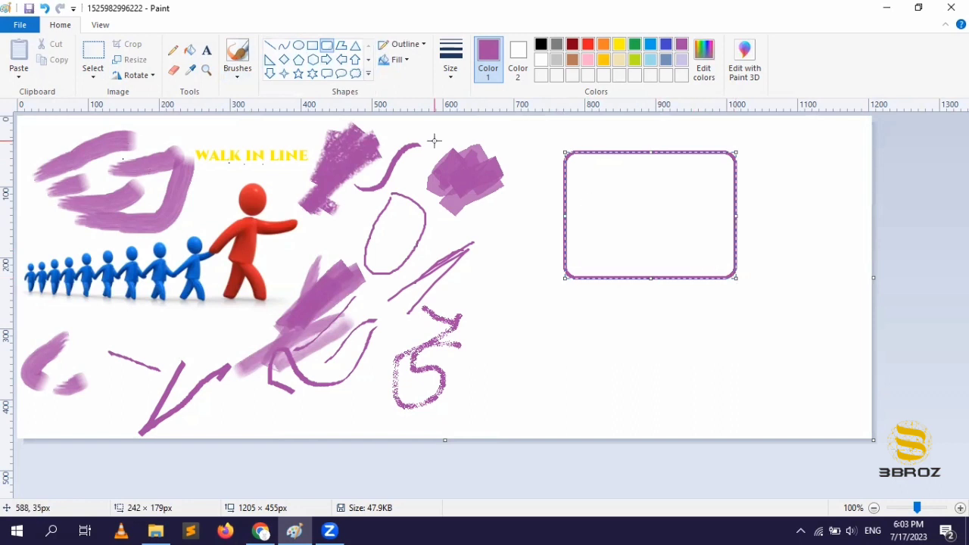
Step: Give the rounded rectangle a Solid color outline and fill it with lime as Color 2 in the Crayon style
left_click(404, 44)
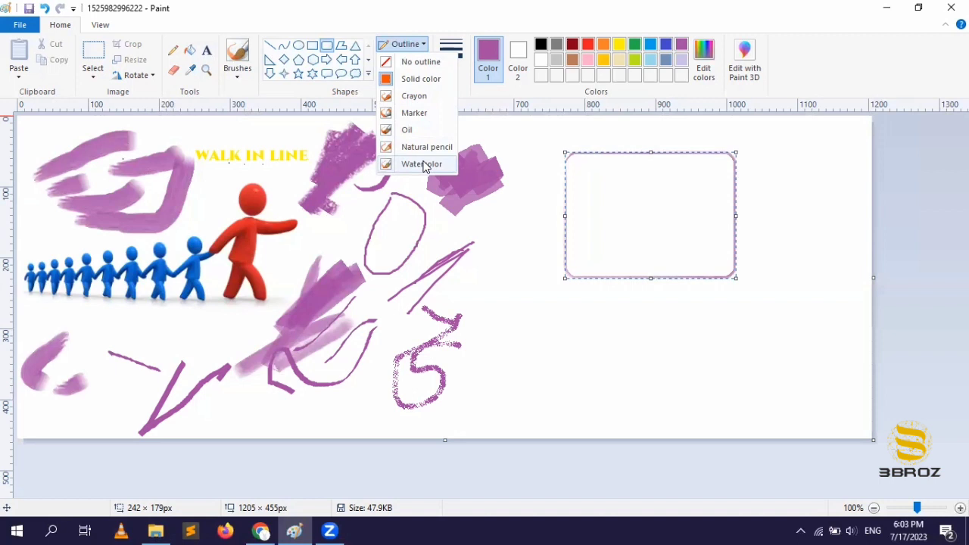
left_click(420, 80)
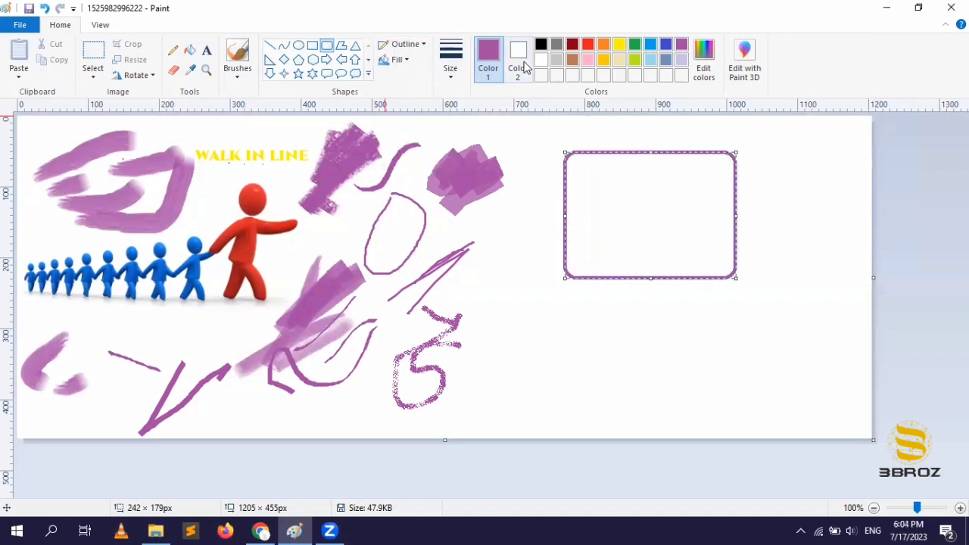
left_click(528, 75)
left_click(634, 62)
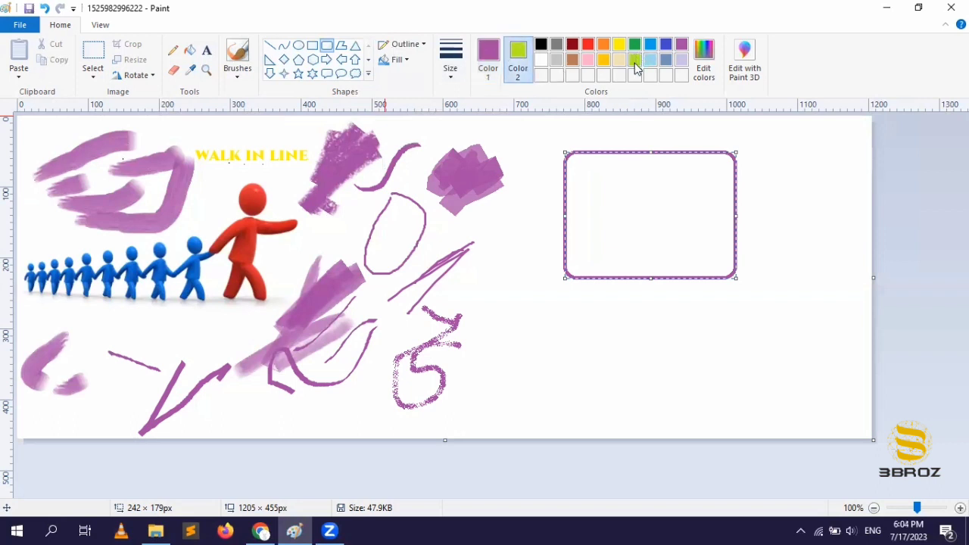
left_click(395, 61)
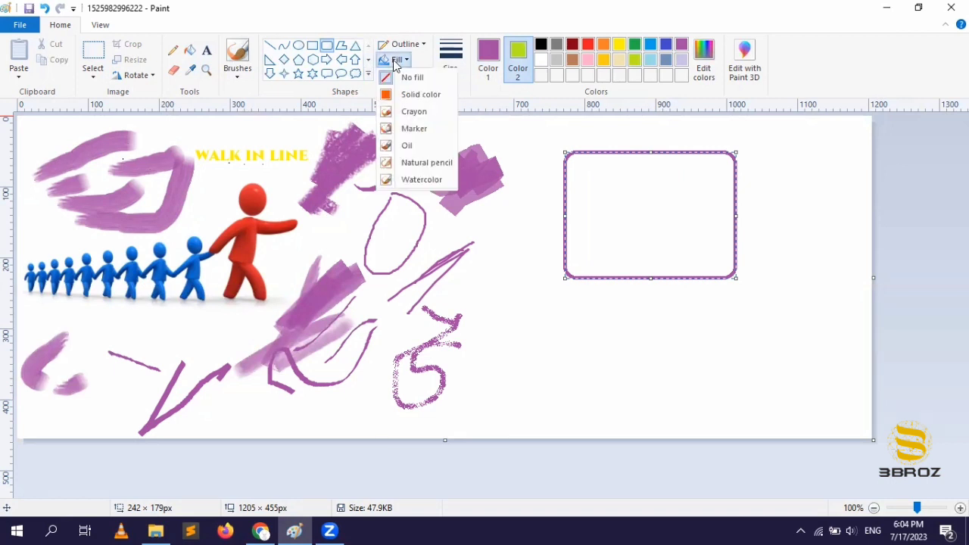
left_click(423, 112)
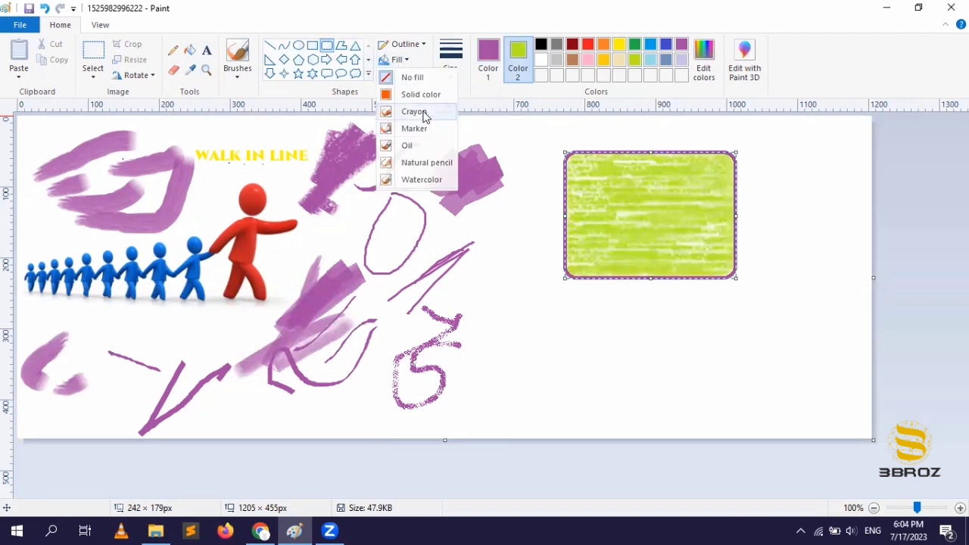
Step: Try the Oil and Natural pencil fill styles on the rounded rectangle, and settle on a lime Watercolor fill
left_click(398, 63)
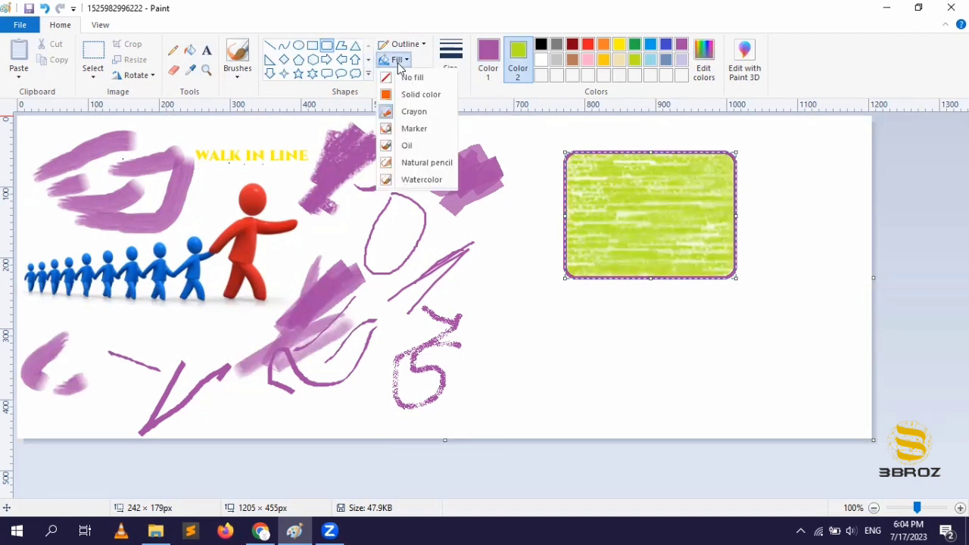
left_click(406, 146)
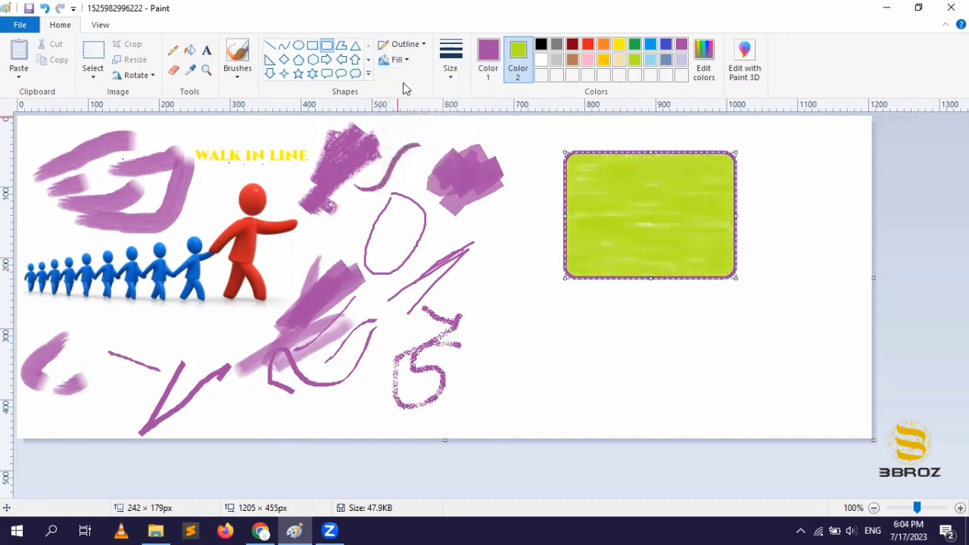
left_click(399, 60)
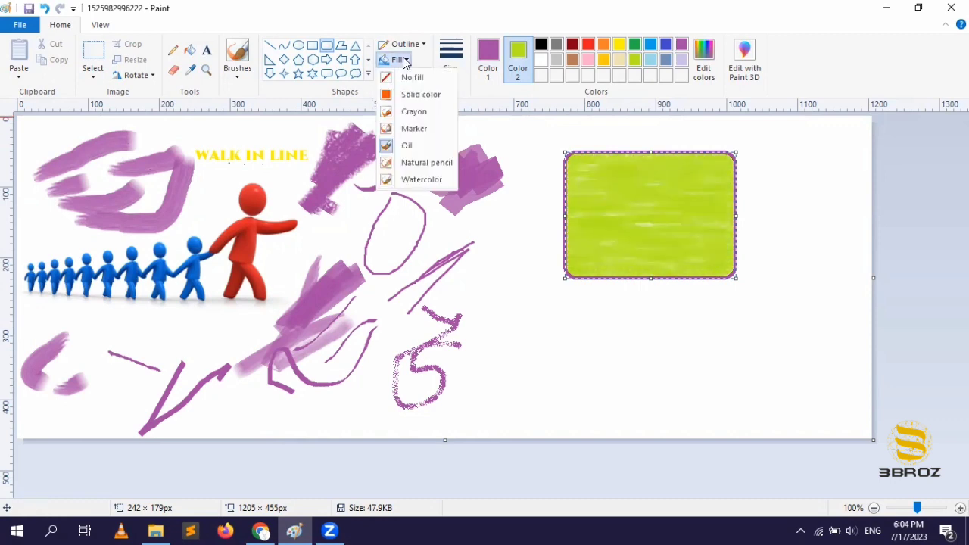
left_click(443, 171)
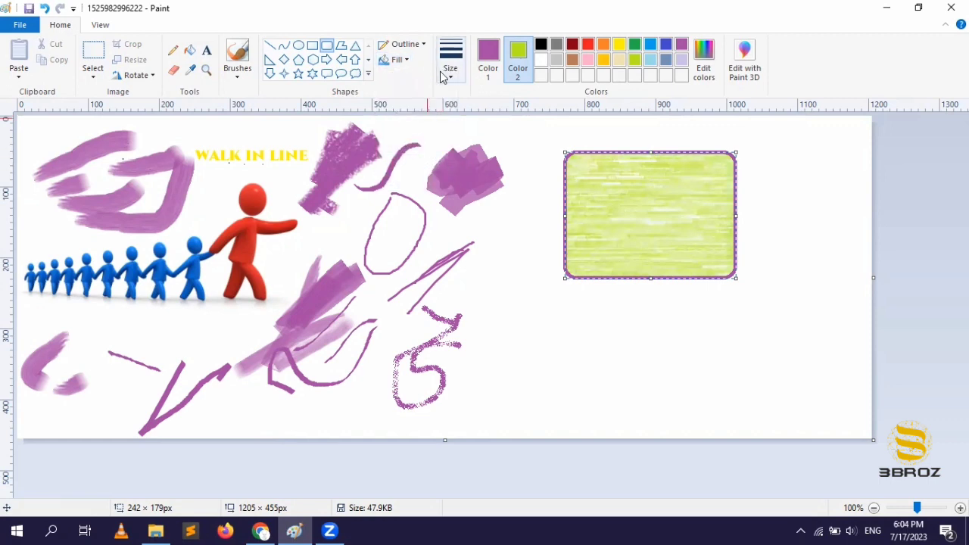
left_click(399, 60)
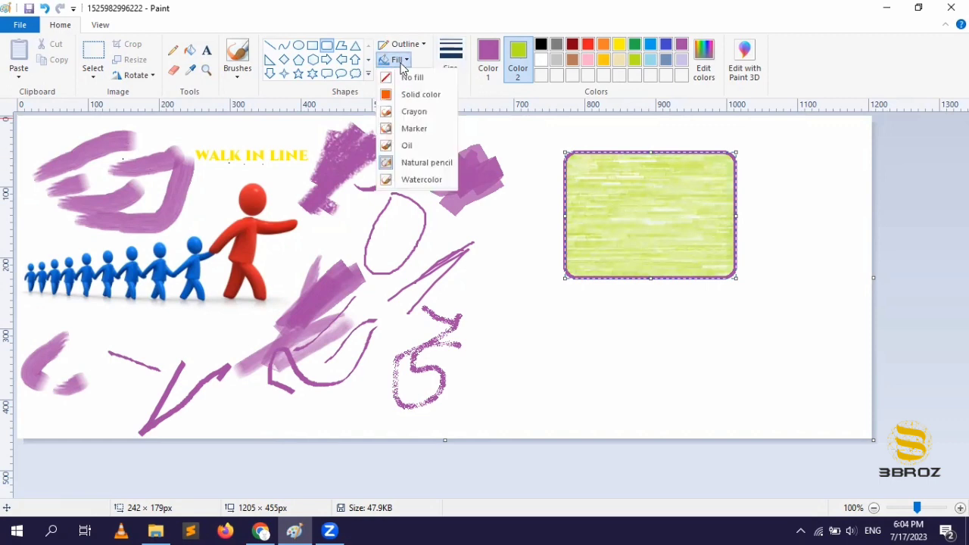
left_click(427, 181)
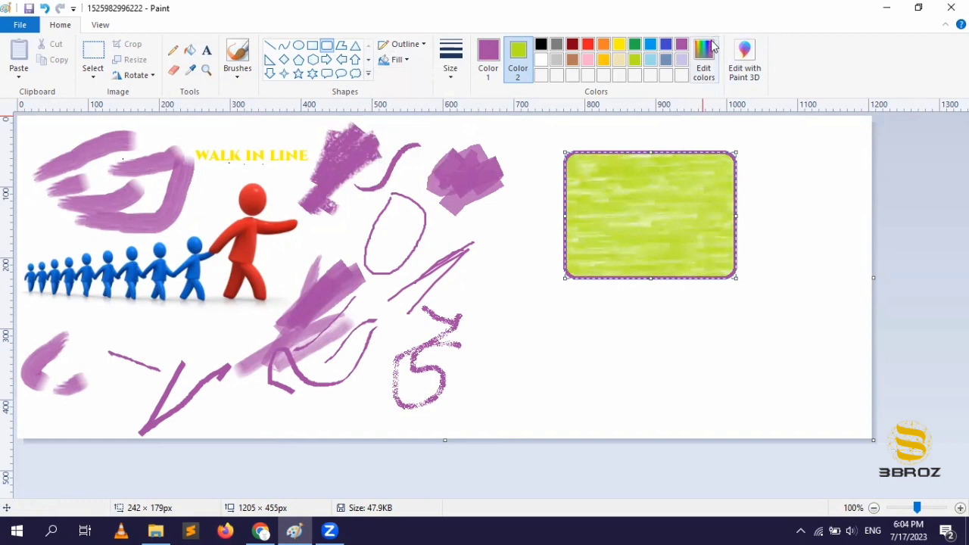
left_click(654, 65)
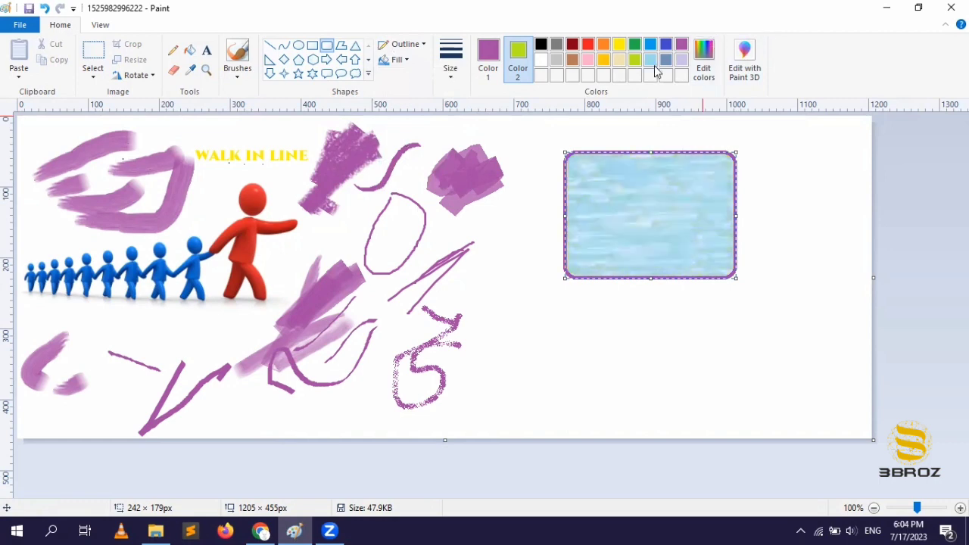
Step: Draw an oval callout about 318 × 174 px below the rounded rectangle, with a blue-gray outline and pink fill
left_click(341, 74)
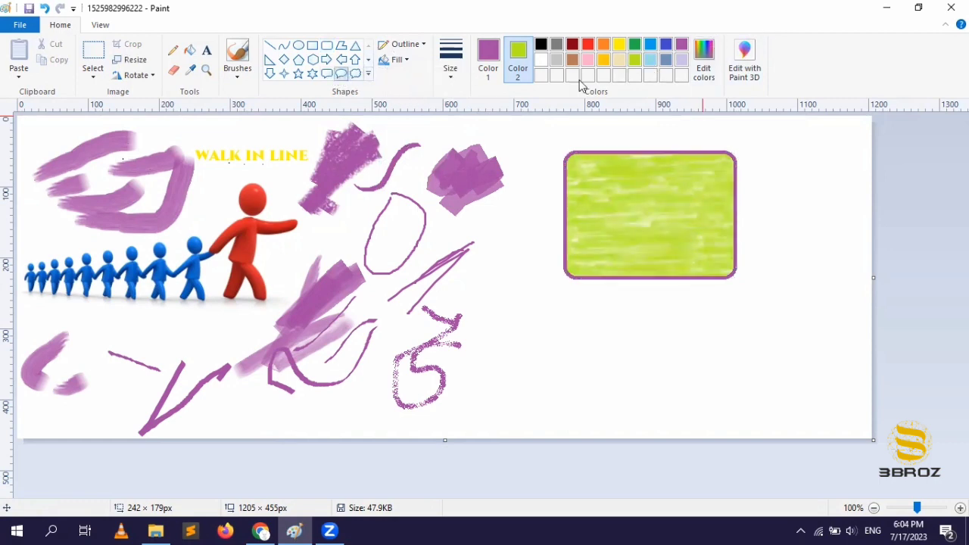
left_click(486, 61)
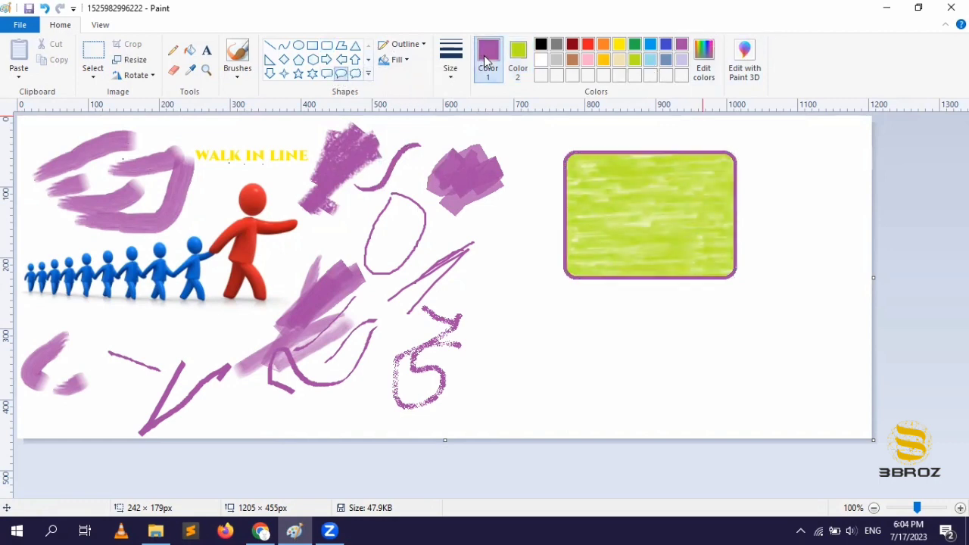
left_click(666, 59)
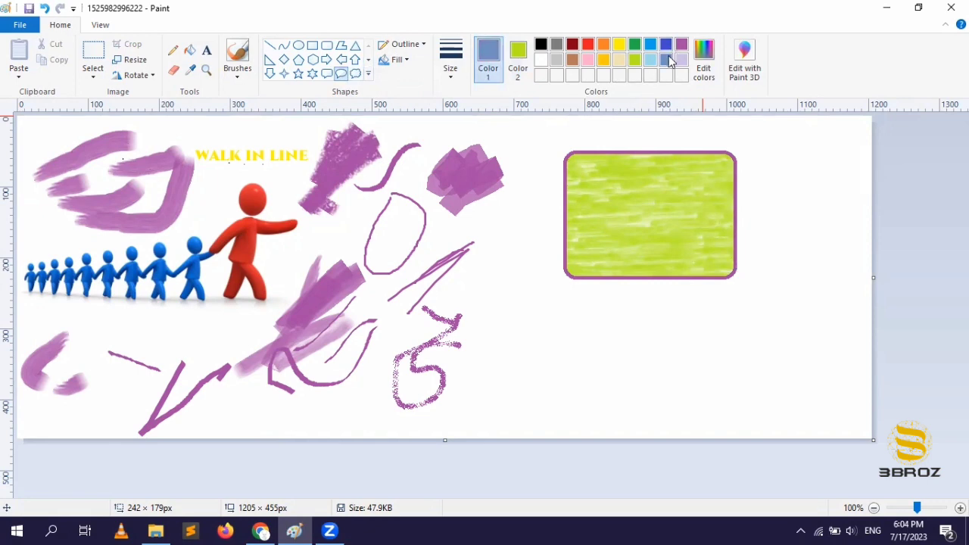
left_click(517, 54)
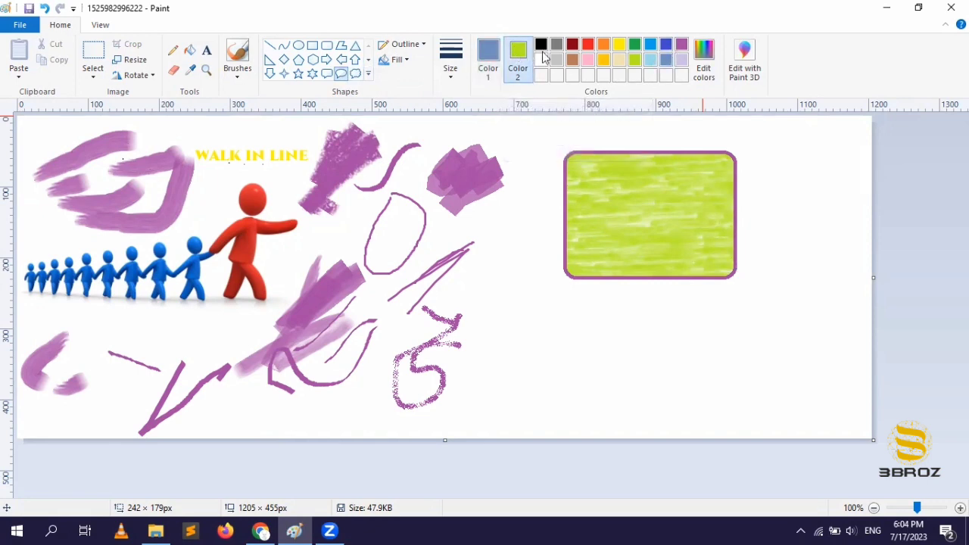
left_click(590, 59)
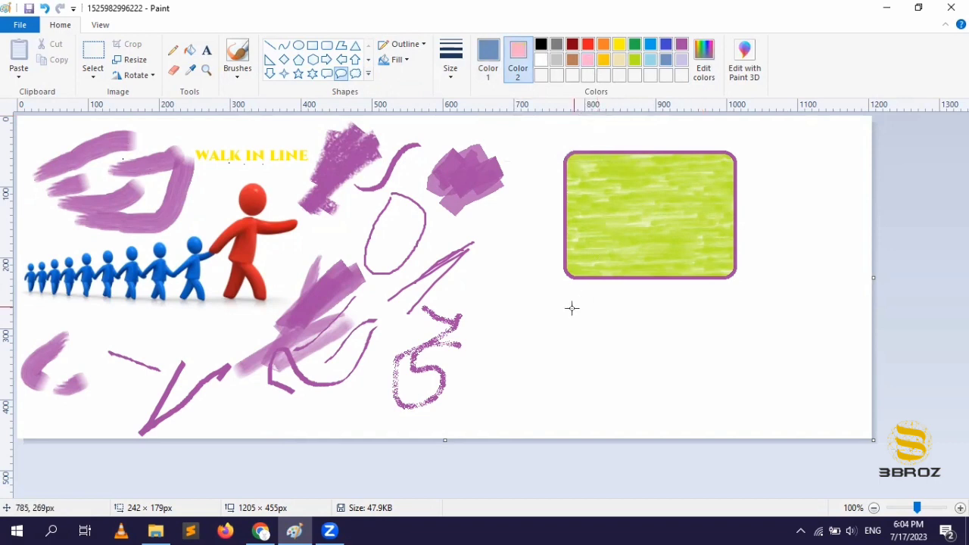
left_click_drag(523, 301, 751, 427)
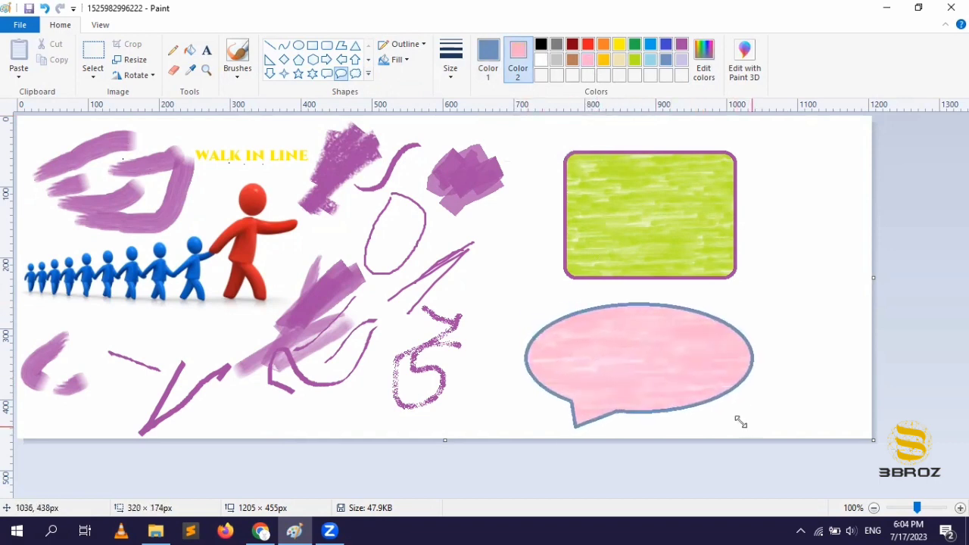
Step: Try the Marker fill style on the pink callout and settle on the Oil fill style
left_click(400, 60)
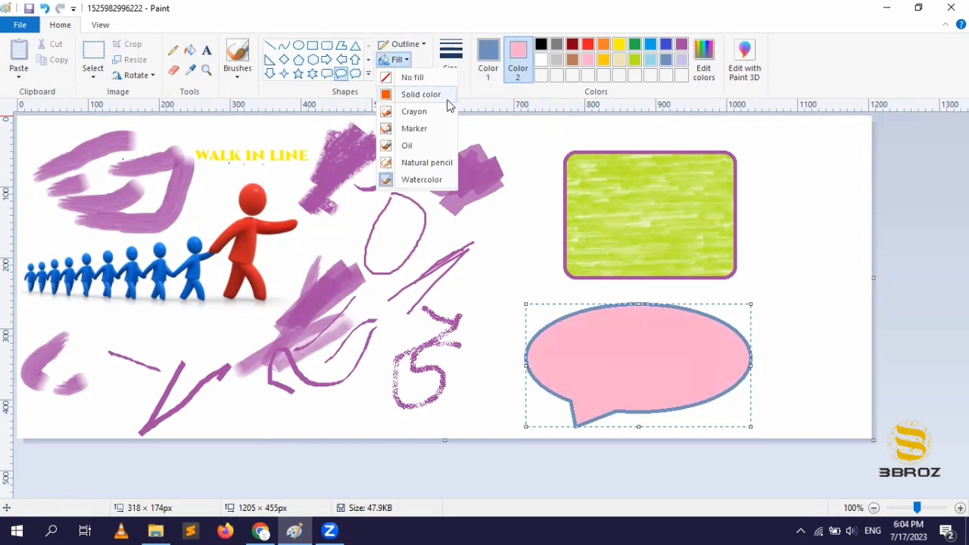
left_click(439, 127)
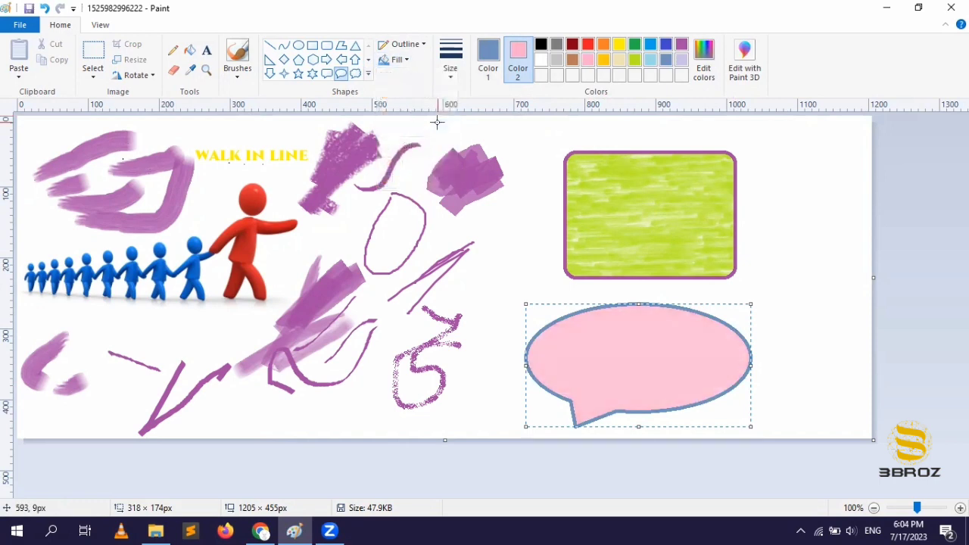
left_click(401, 61)
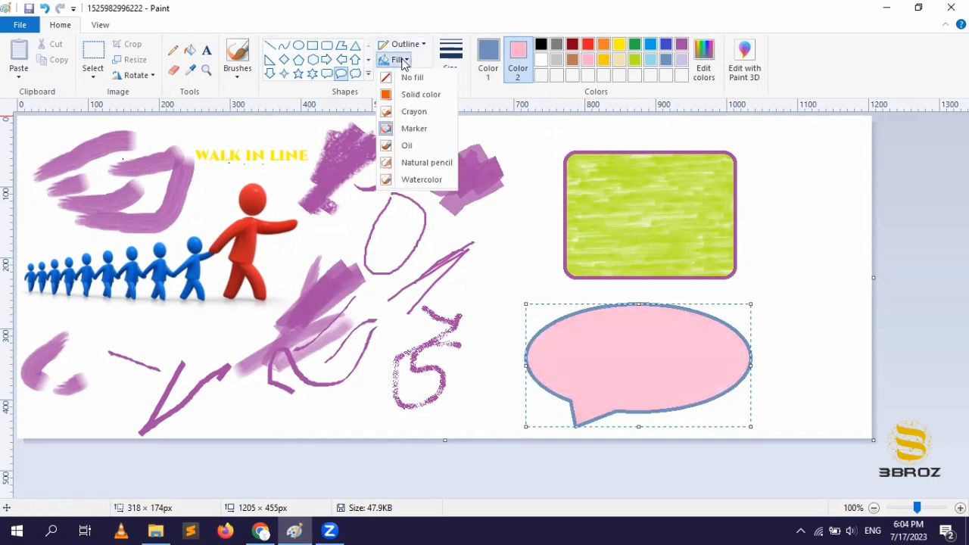
left_click(420, 146)
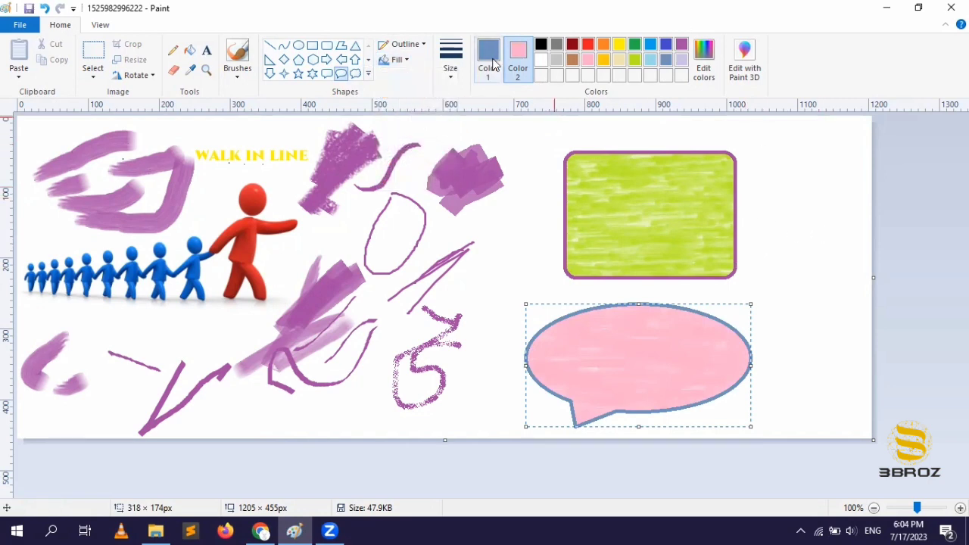
Step: Try the callout's outline at 1 px and at the thickest width, and settle on the second-thinnest width
left_click(450, 77)
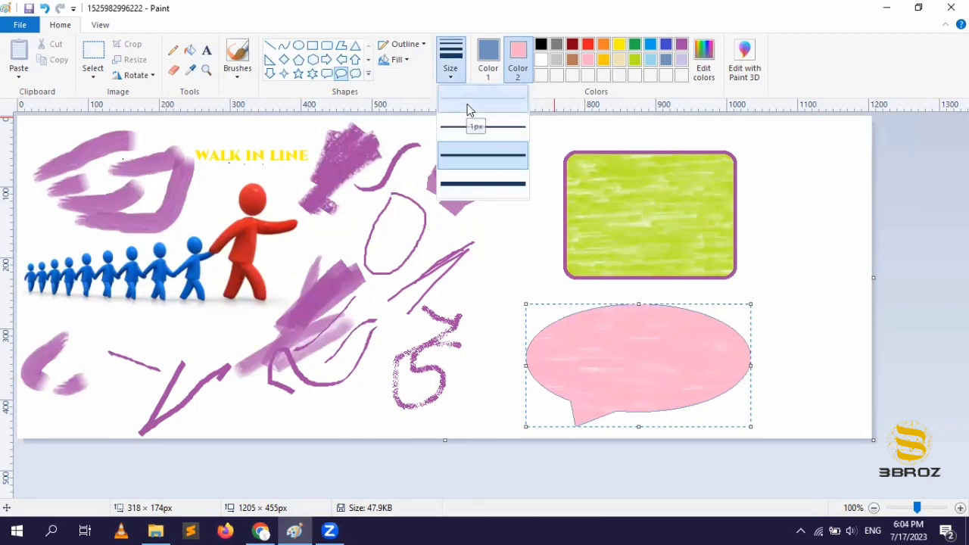
left_click(467, 104)
left_click(457, 75)
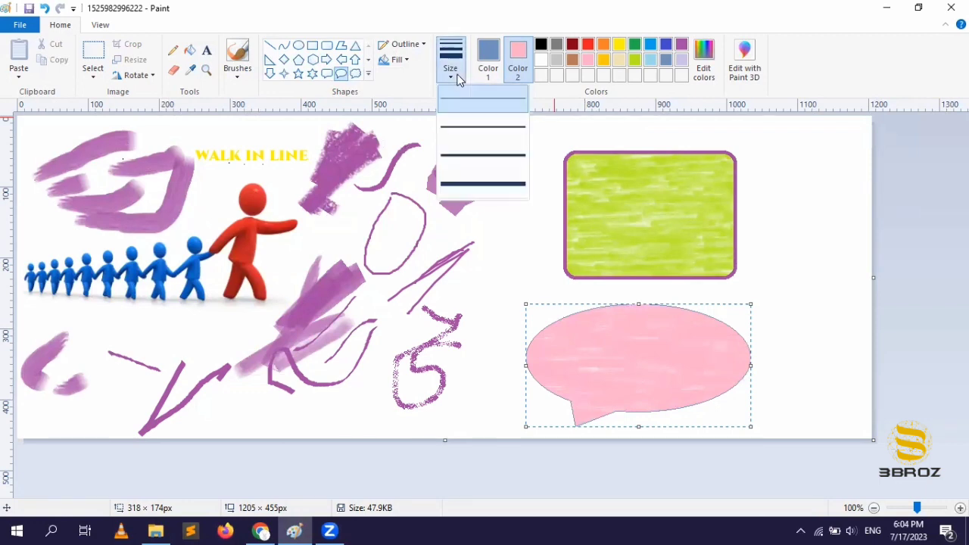
left_click(479, 189)
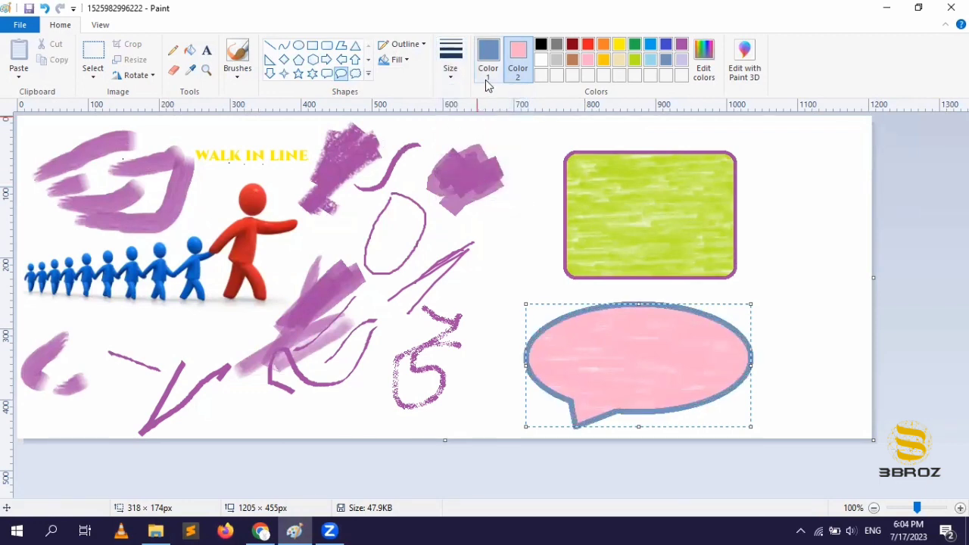
left_click(447, 80)
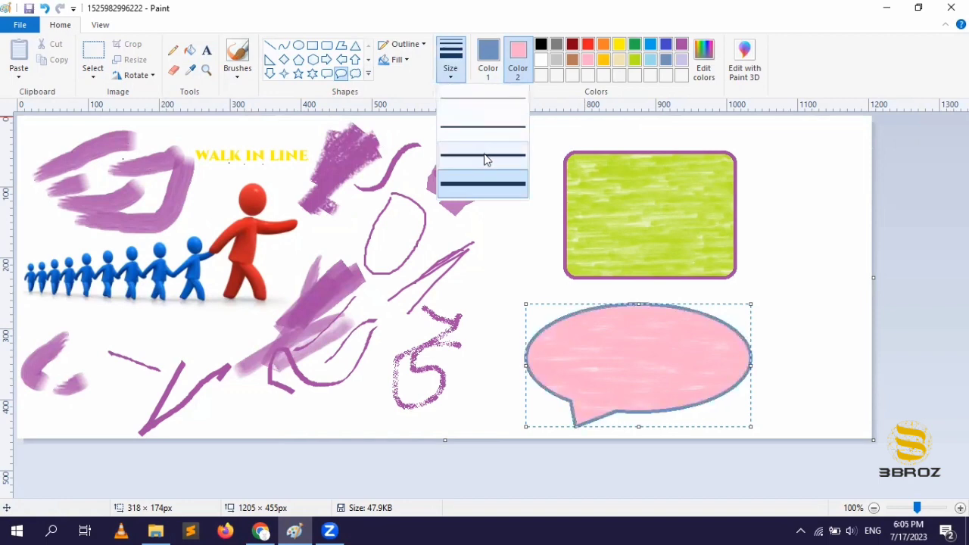
left_click(483, 127)
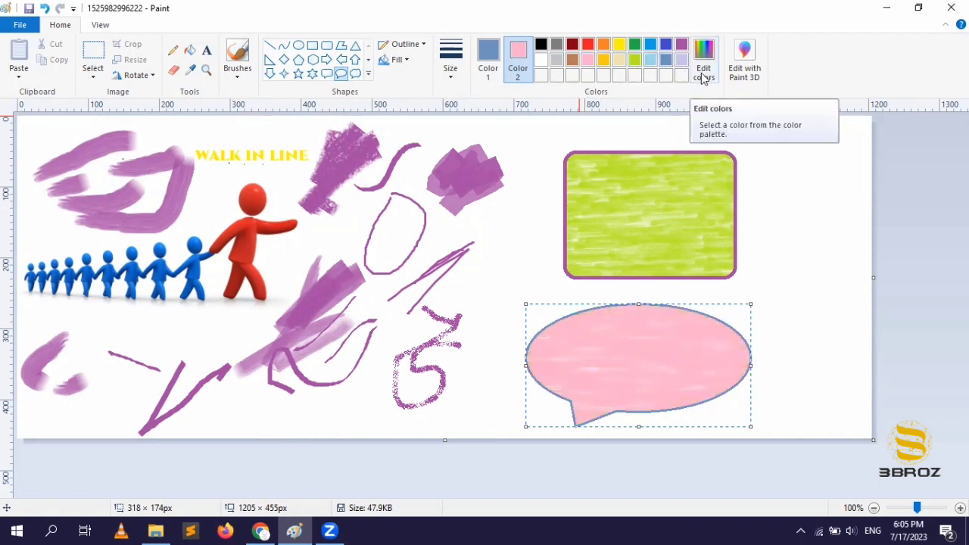
Step: Darken the callout's fill to a custom crimson with luminosity 111 (Red 236, Green 0, Blue 77)
left_click(703, 76)
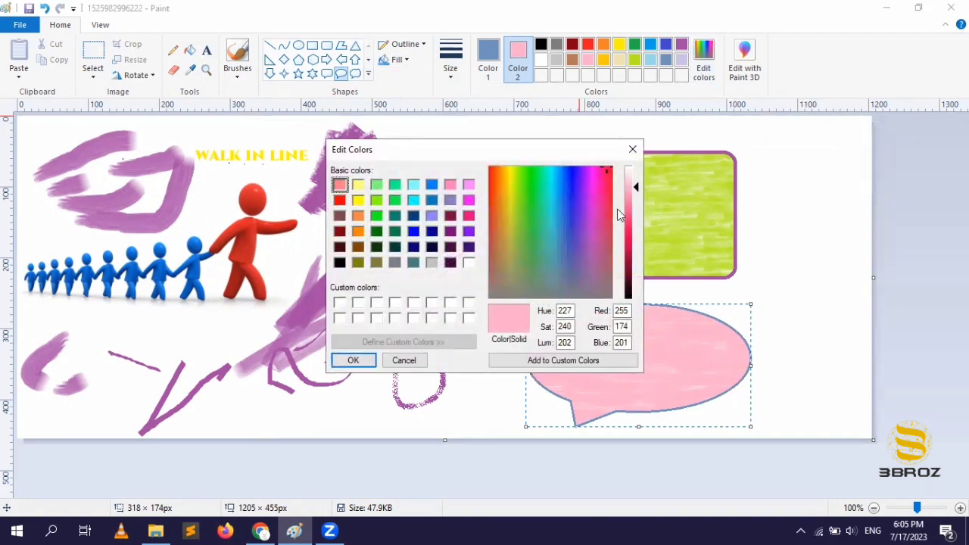
left_click_drag(637, 191, 636, 240)
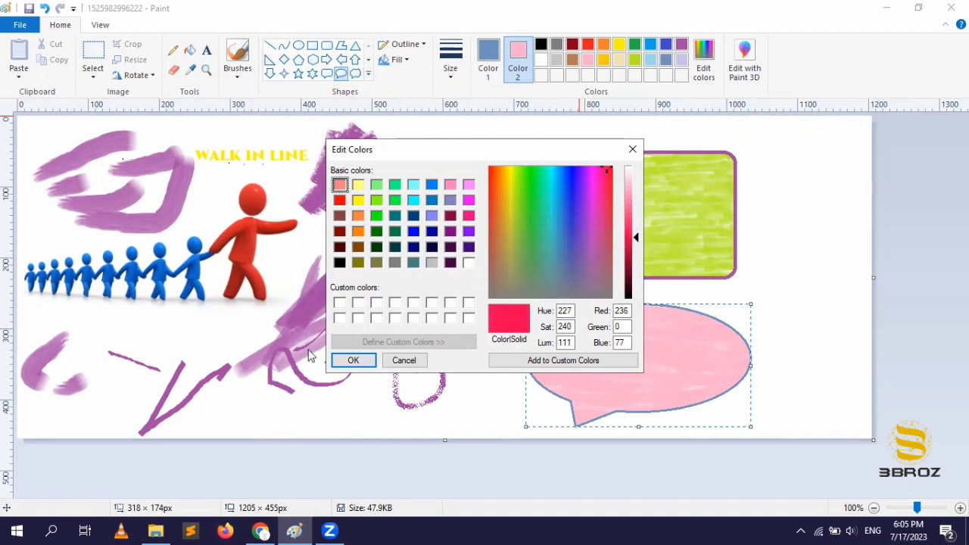
left_click(349, 362)
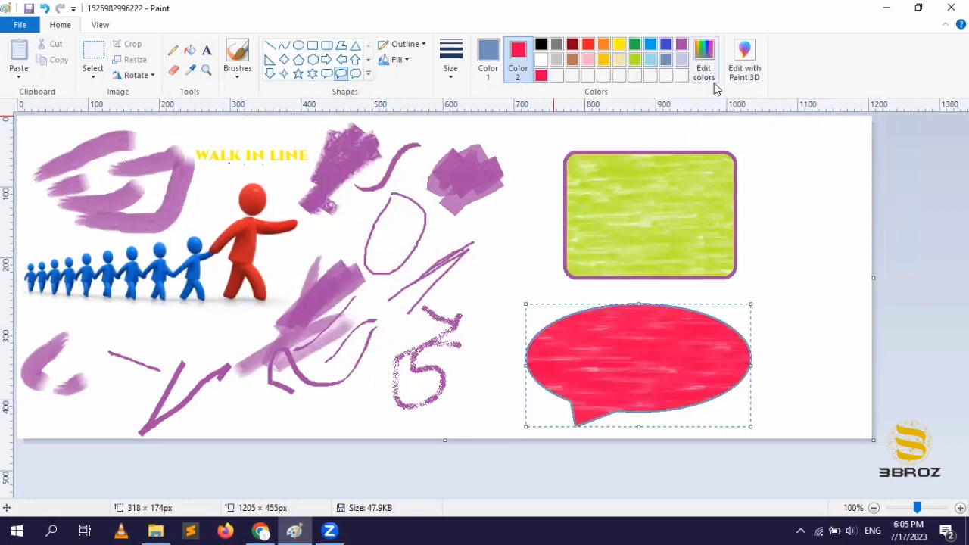
Step: Fill the callout with a custom tan (Red 192, Green 173, Blue 95), and reapply the saved custom crimson
left_click(703, 62)
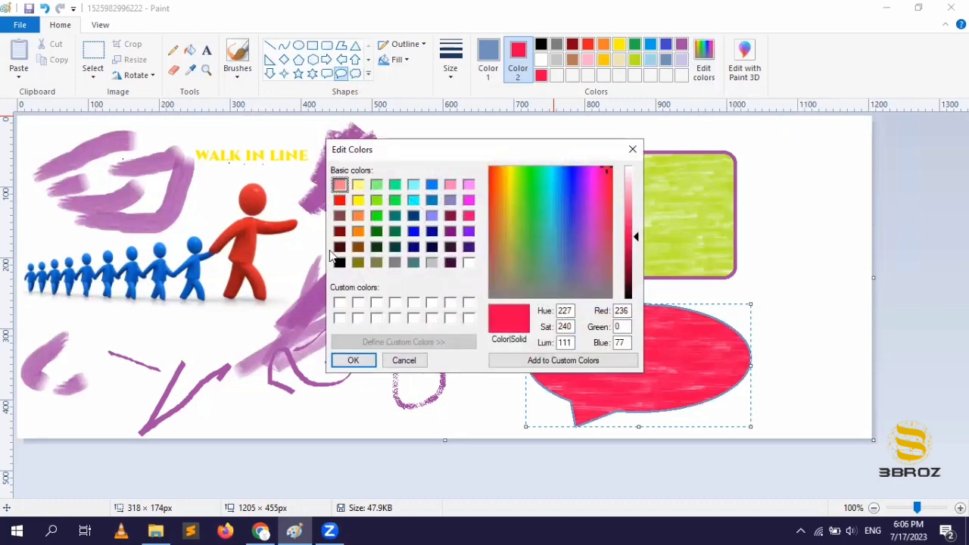
left_click(506, 240)
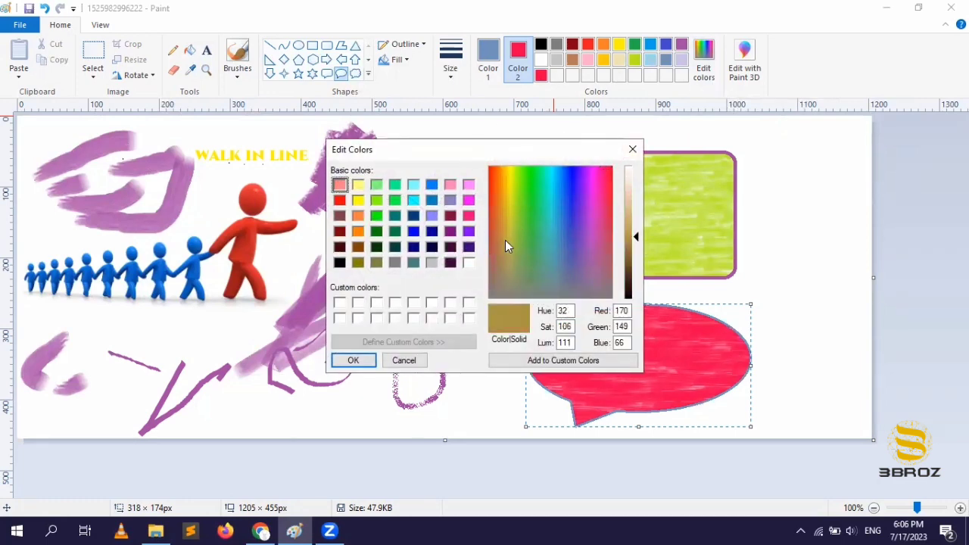
left_click_drag(636, 238, 637, 229)
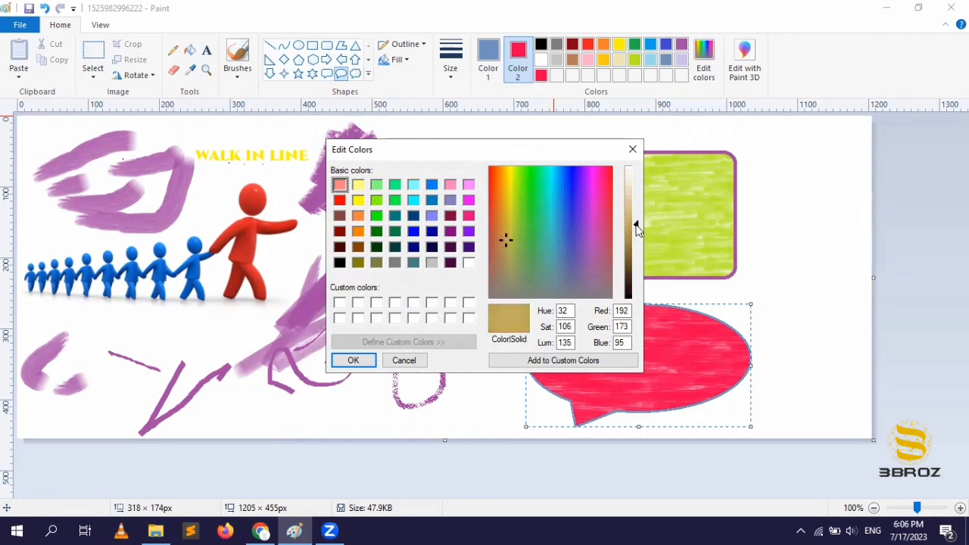
left_click(357, 360)
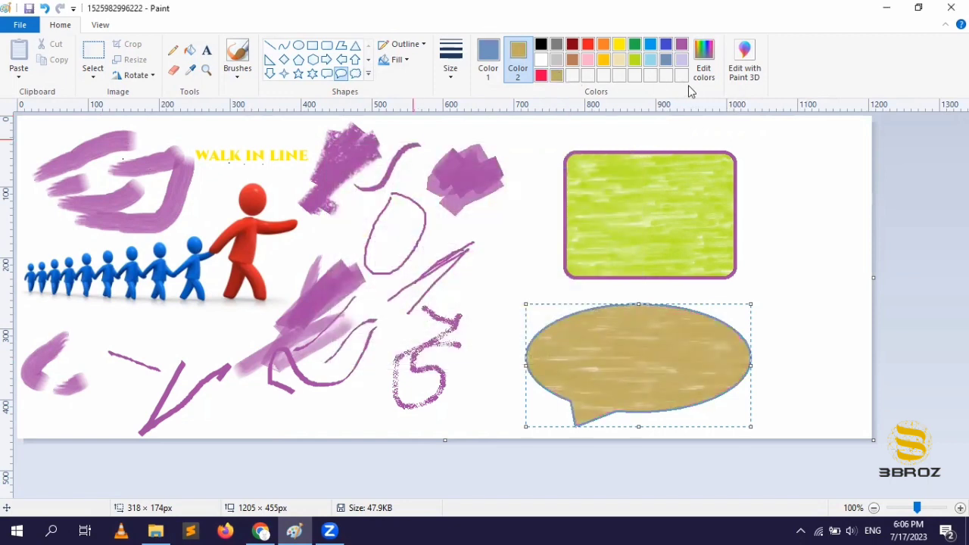
left_click(540, 75)
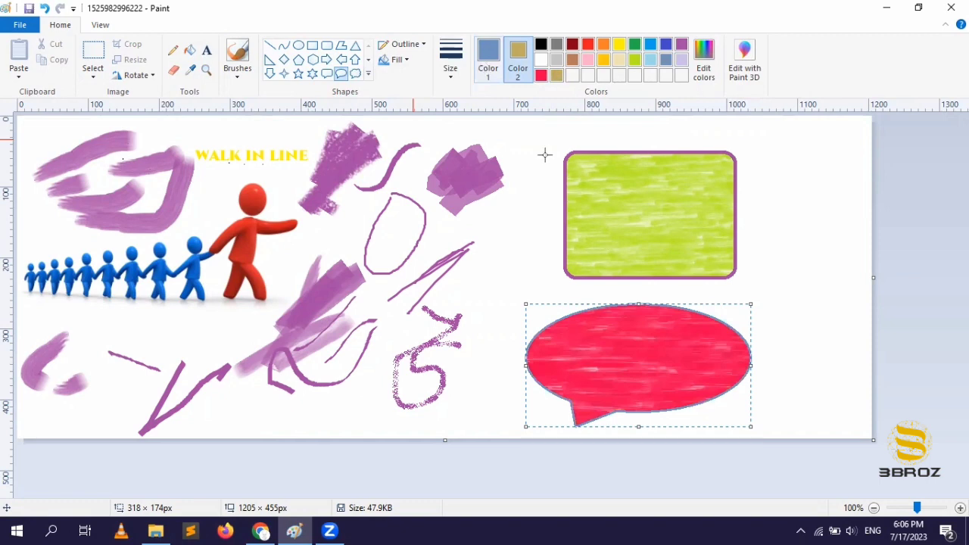
Step: Set the callout's fill colour to the saved custom crimson and save the picture under its existing name
left_click(540, 75)
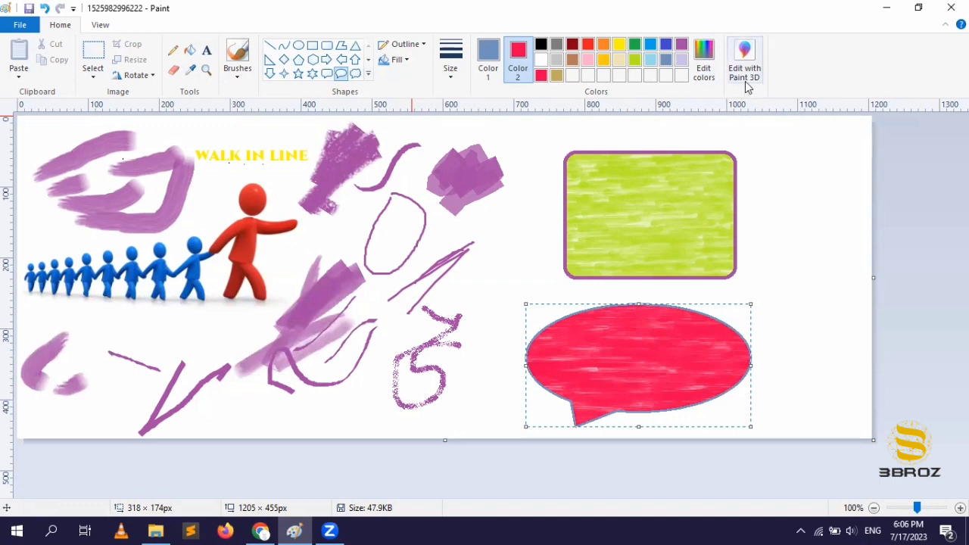
left_click(23, 26)
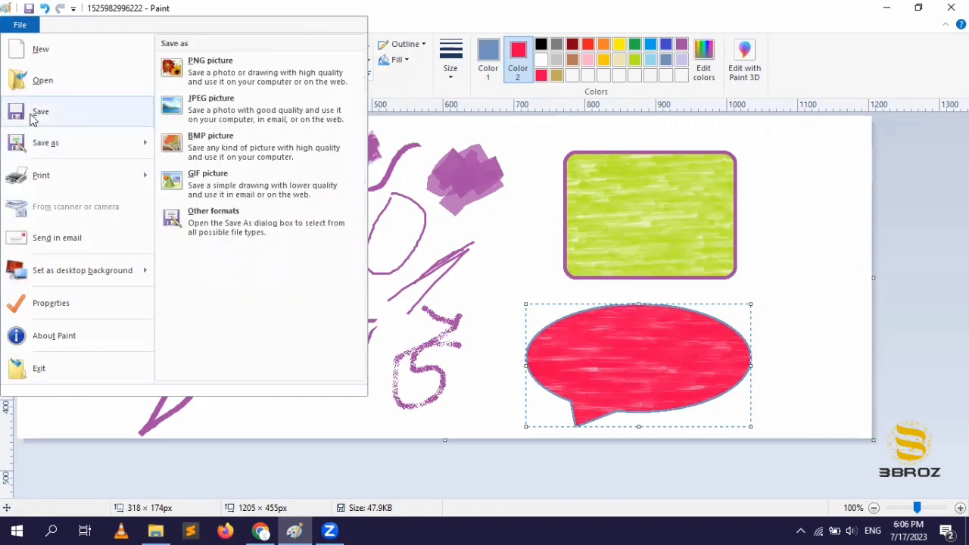
left_click(79, 123)
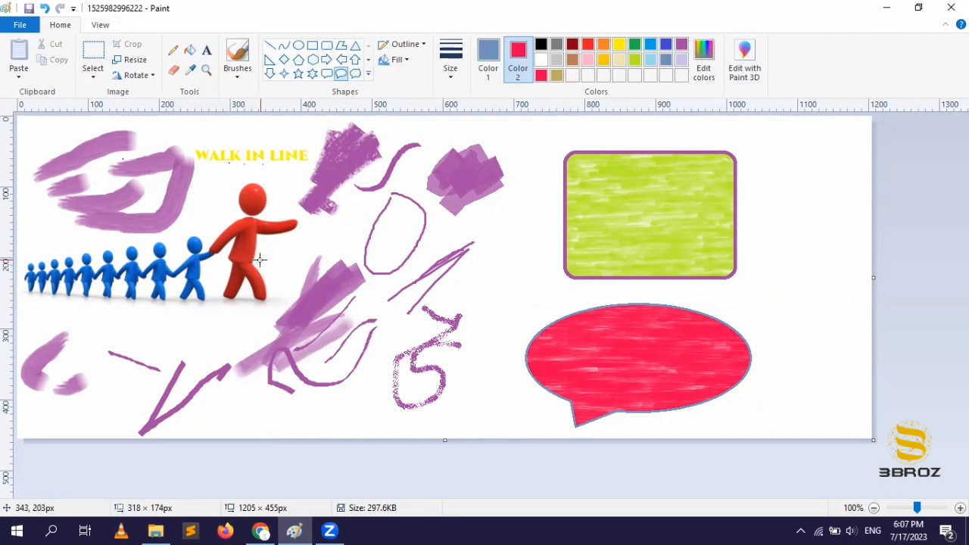
Step: Save a copy of the picture to the Desktop as a JPEG named "picture 1"
left_click(20, 25)
mouse_move(45, 144)
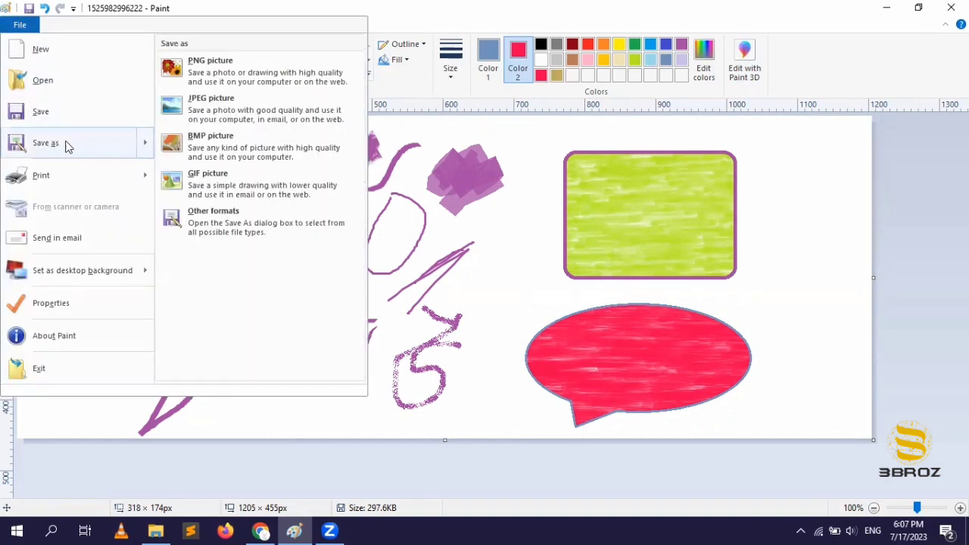
left_click(278, 112)
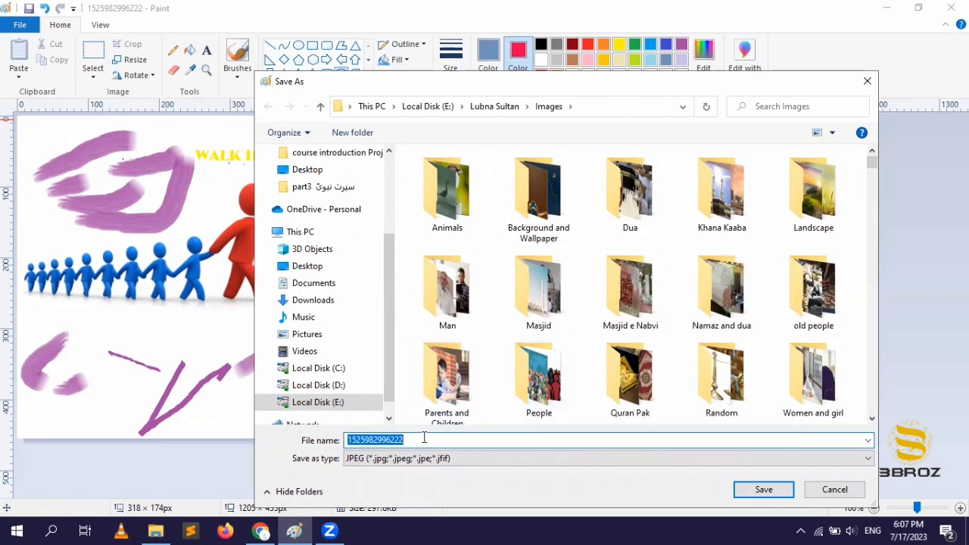
left_click(360, 265)
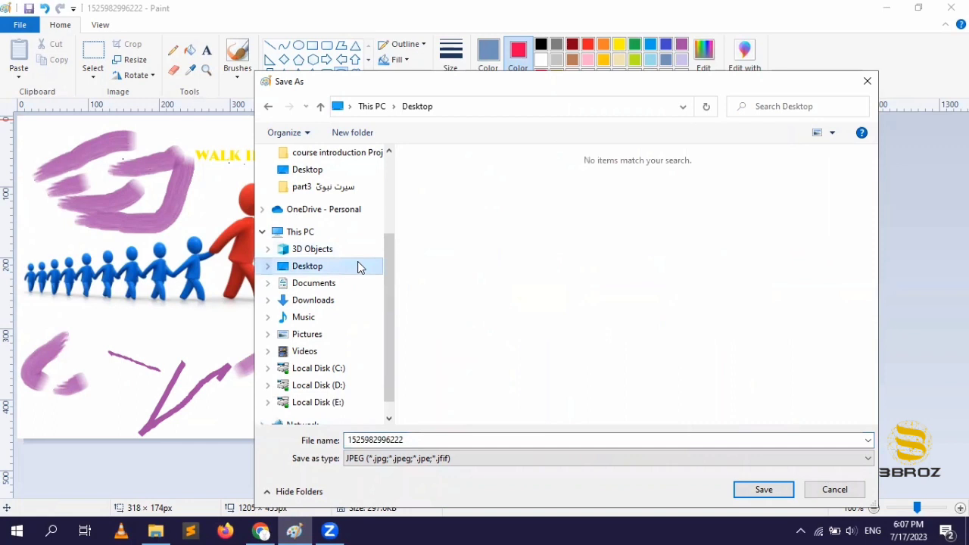
left_click(477, 442)
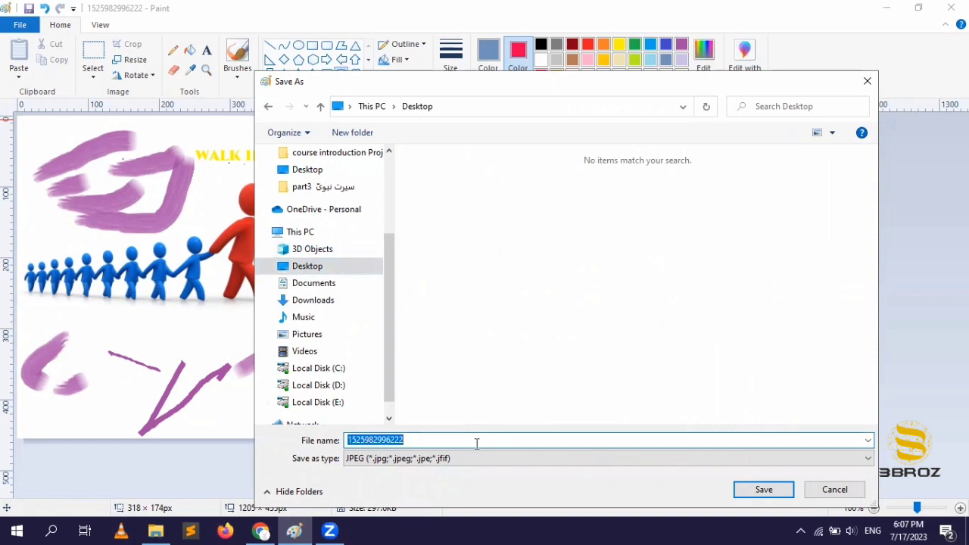
type("picture 1")
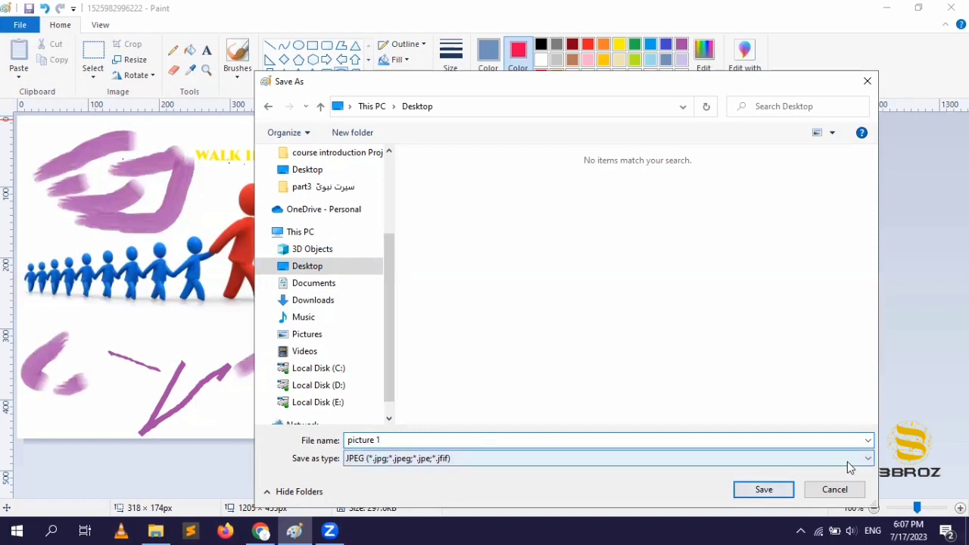
left_click(870, 459)
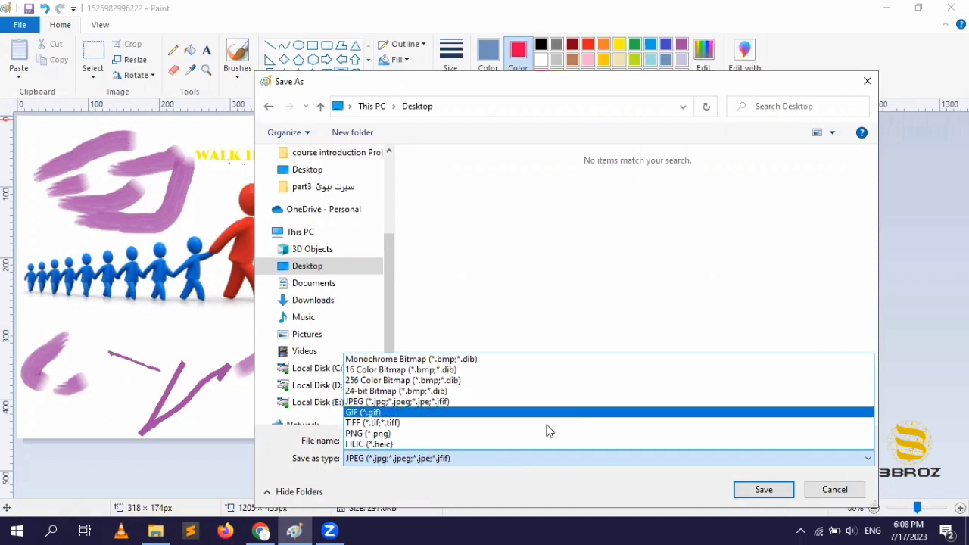
left_click(388, 404)
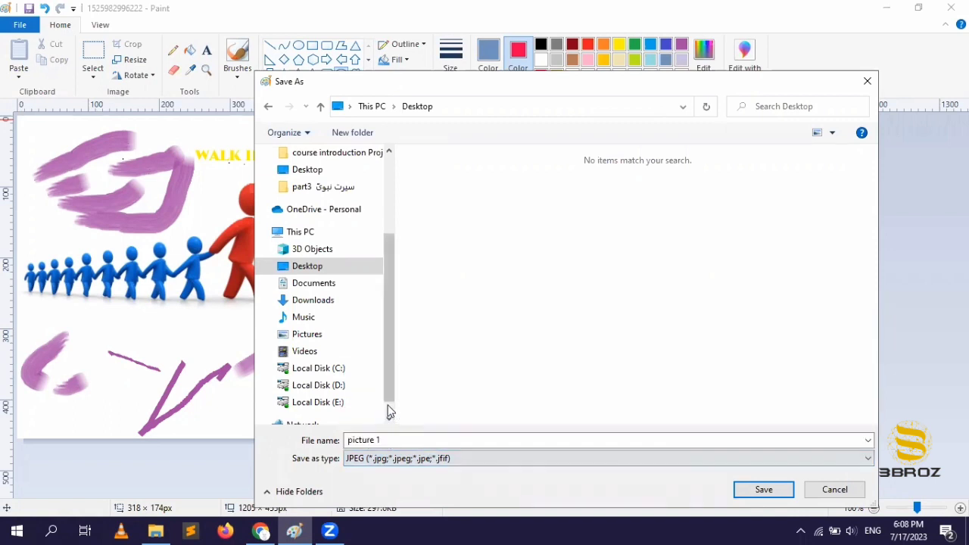
left_click(762, 490)
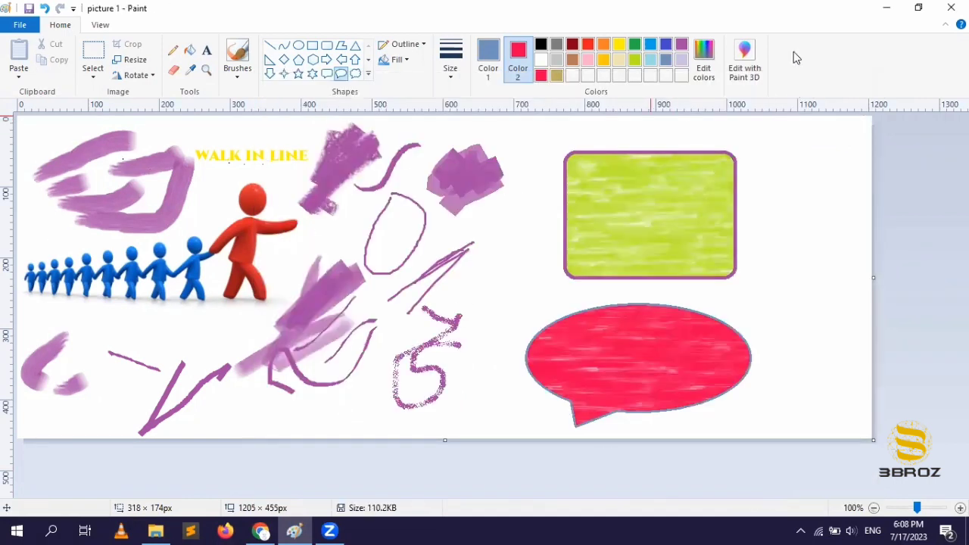
Step: Minimize the open windows to check the saved picture 1 file on the desktop, and return to Paint
left_click(892, 8)
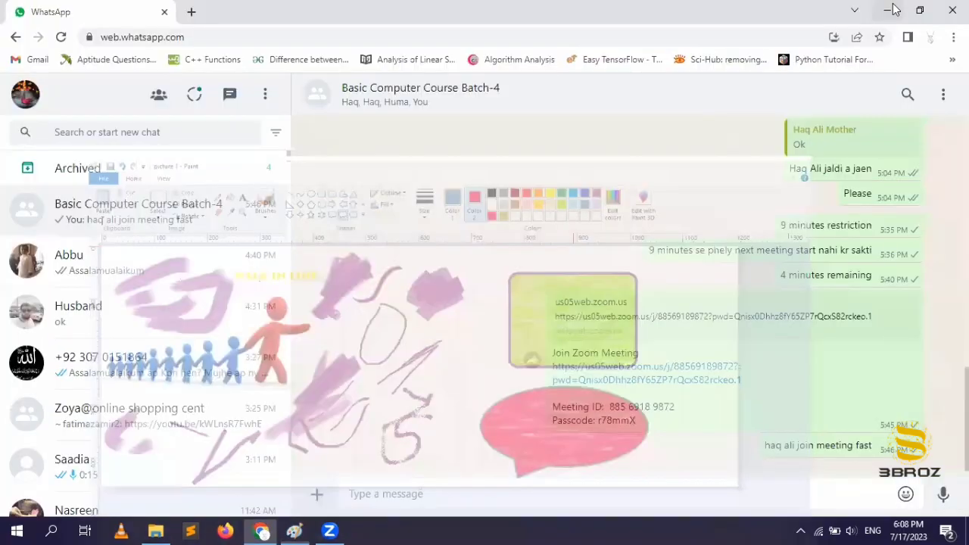
left_click(889, 7)
left_click(884, 8)
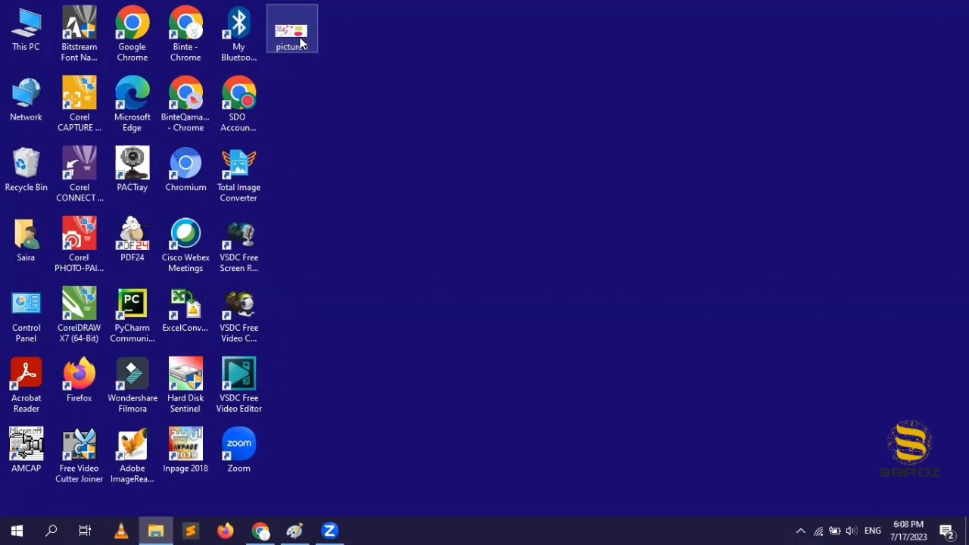
left_click(295, 530)
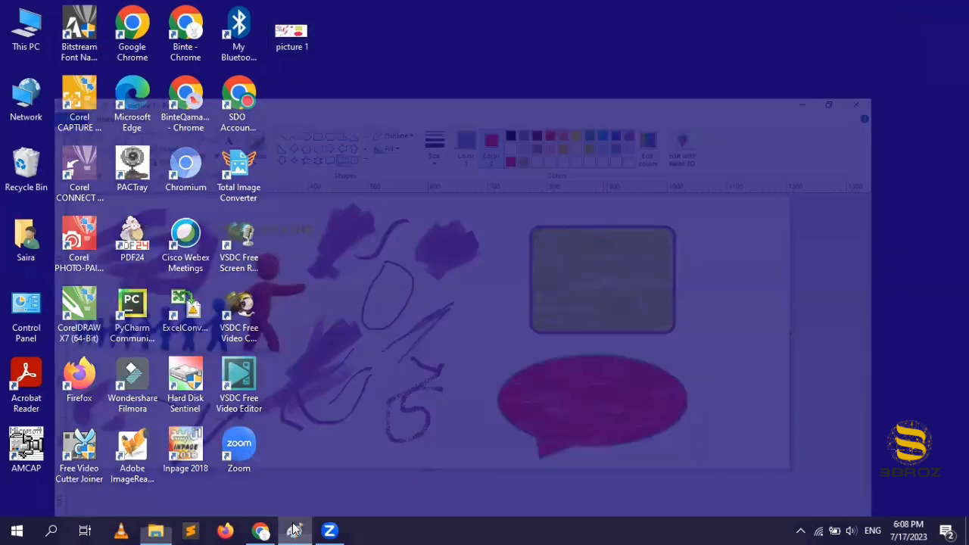